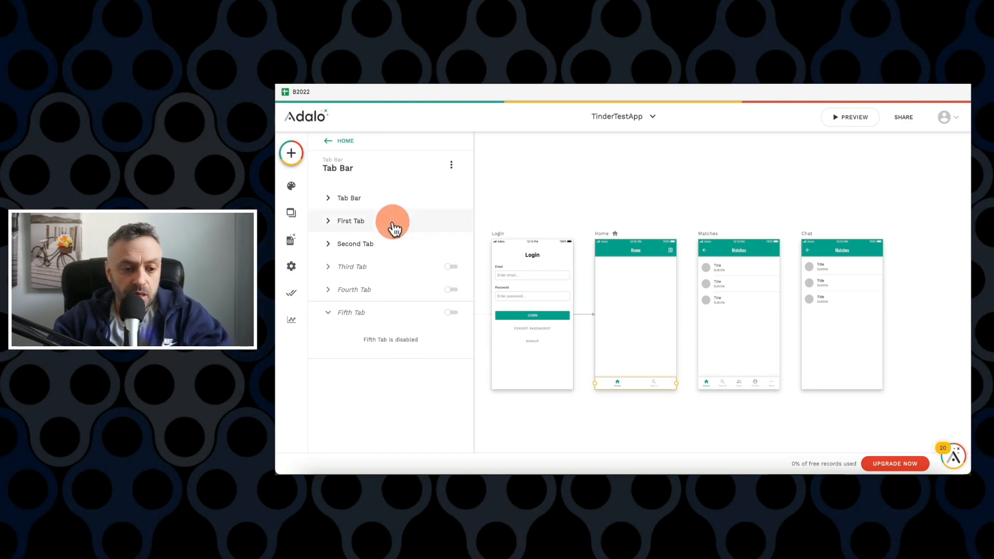
Give the second tab of the Home screen's tab bar the person icon and the text "Matches"
click(390, 244)
click(375, 283)
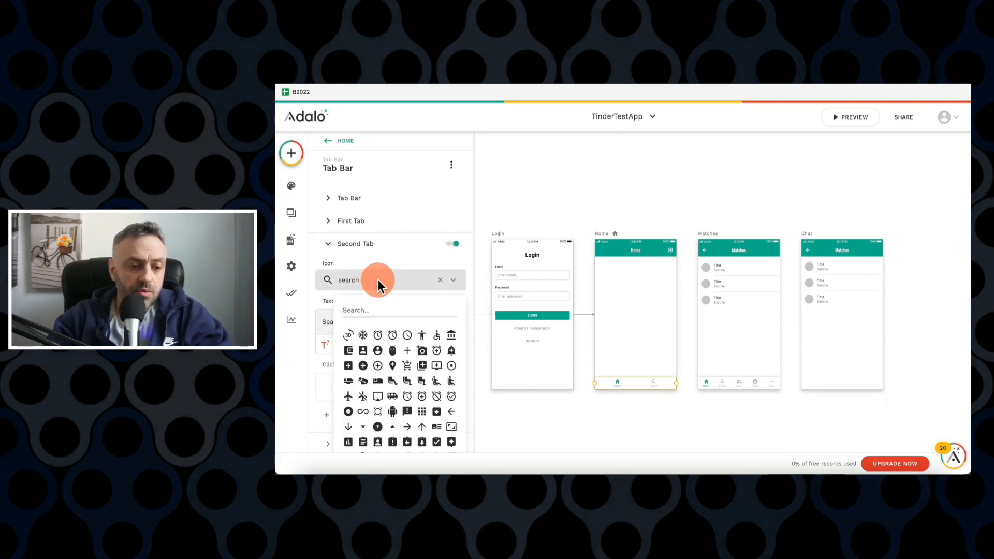
click(355, 310)
text(M)
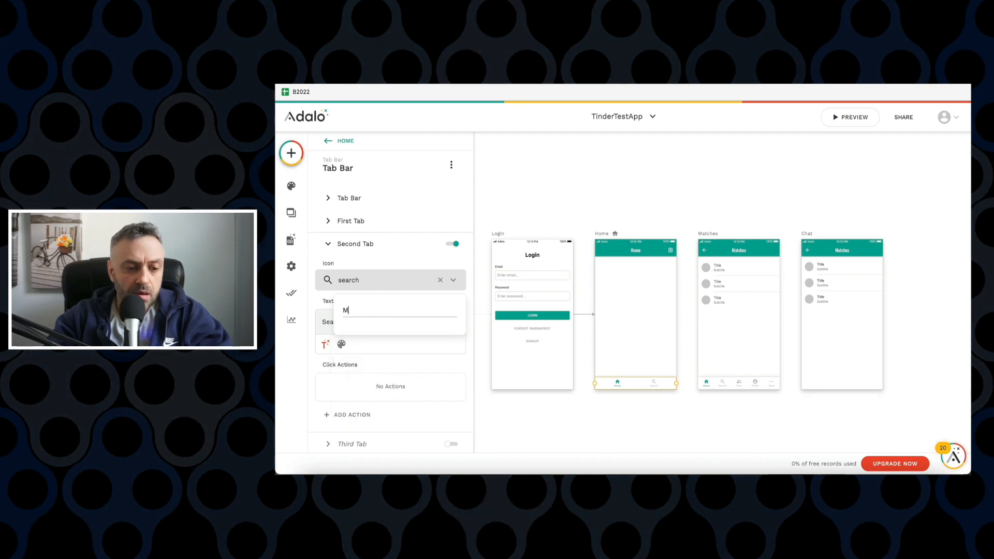
key(BackSpace)
text(person)
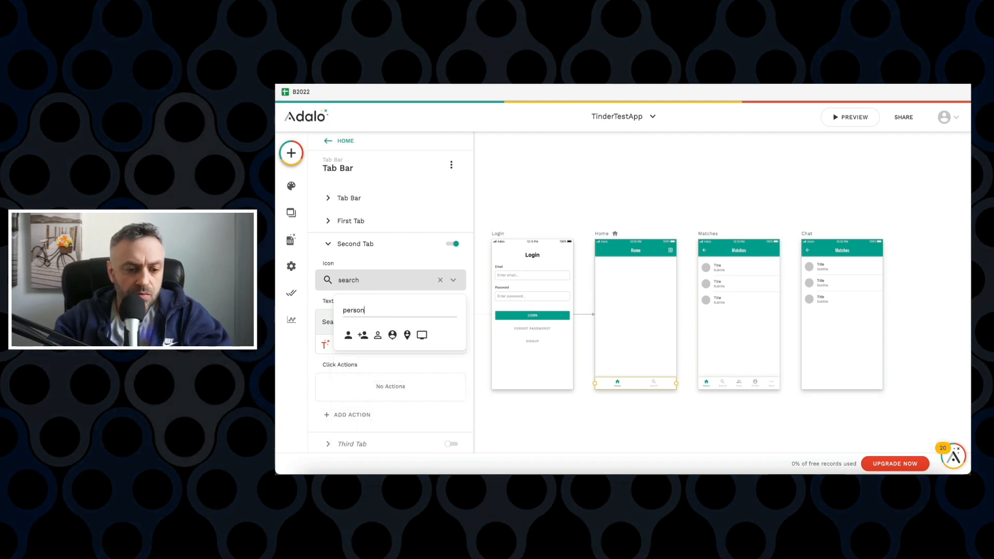
click(349, 337)
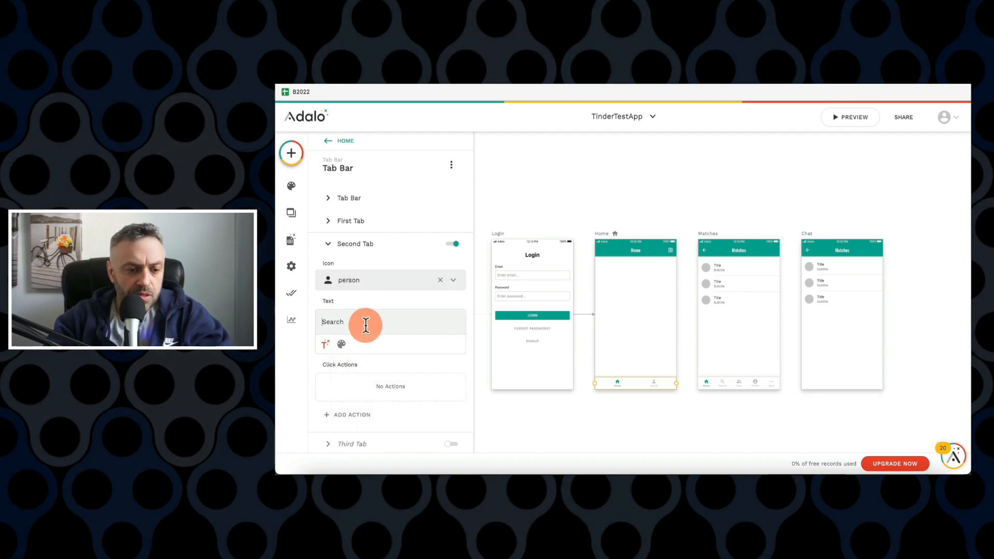
text(Matches)
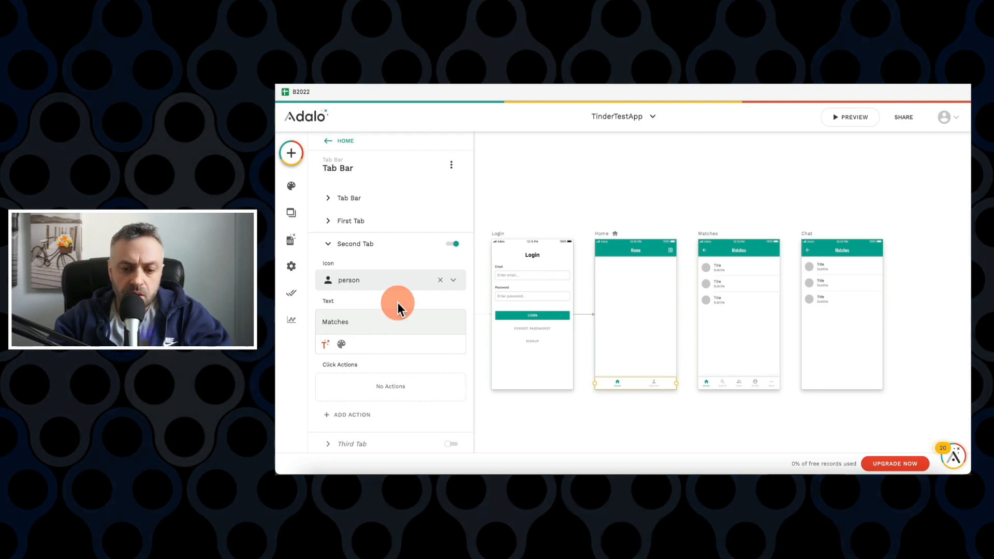
Replace the Matches screen's tab bar with a copy of the Home screen's tab bar
click(731, 384)
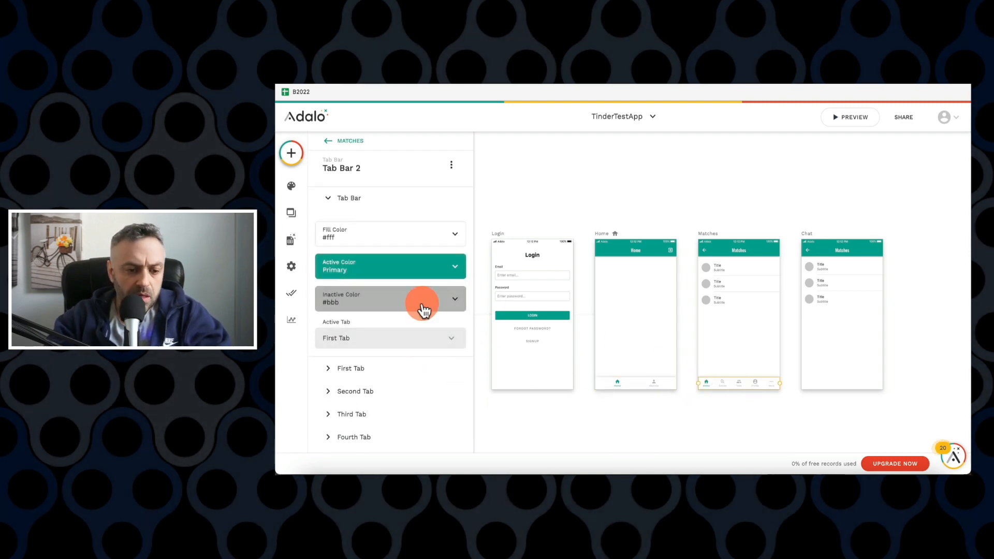
click(668, 316)
click(655, 380)
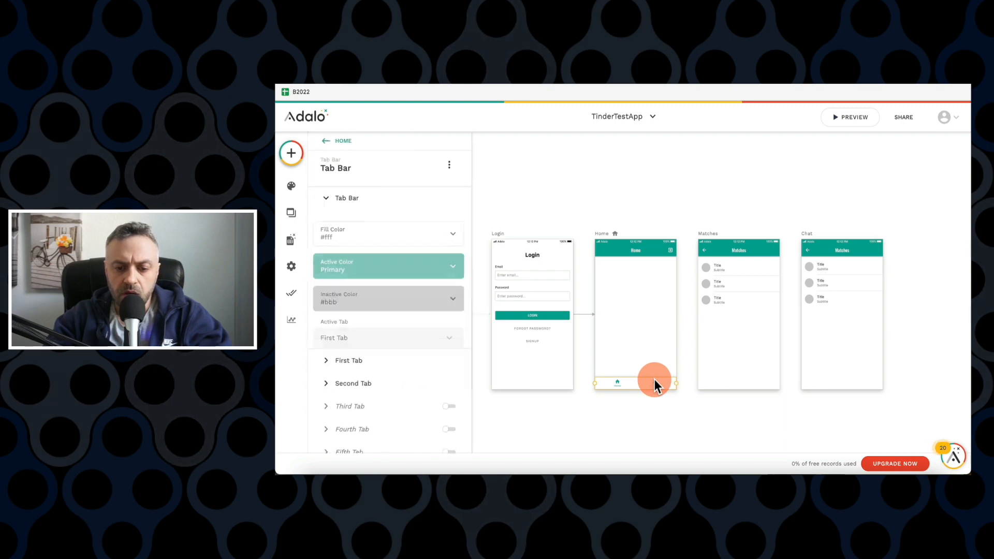
drag(648, 380, 749, 380)
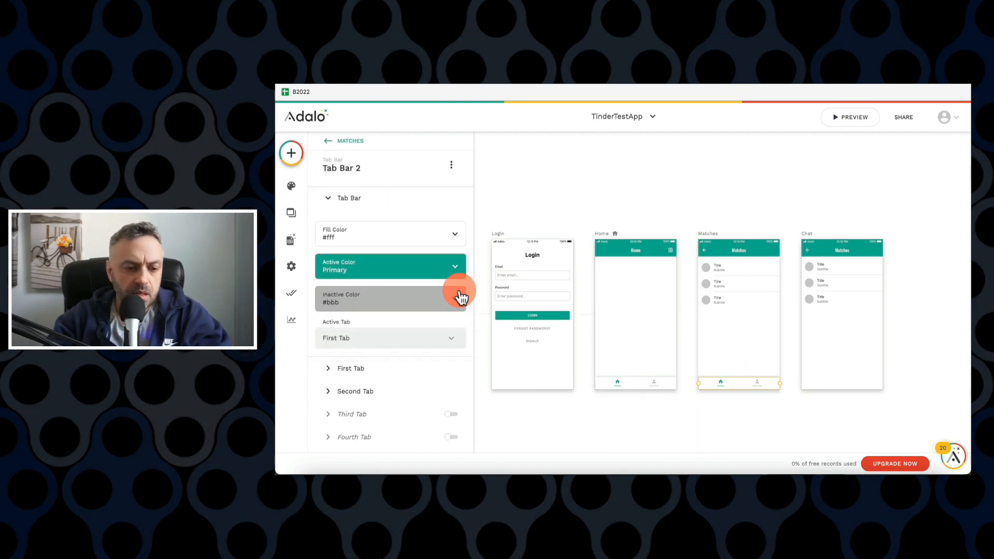
Set the active tab of the Matches screen's tab bar to Second Tab
scroll(460, 291, down, 2)
click(370, 355)
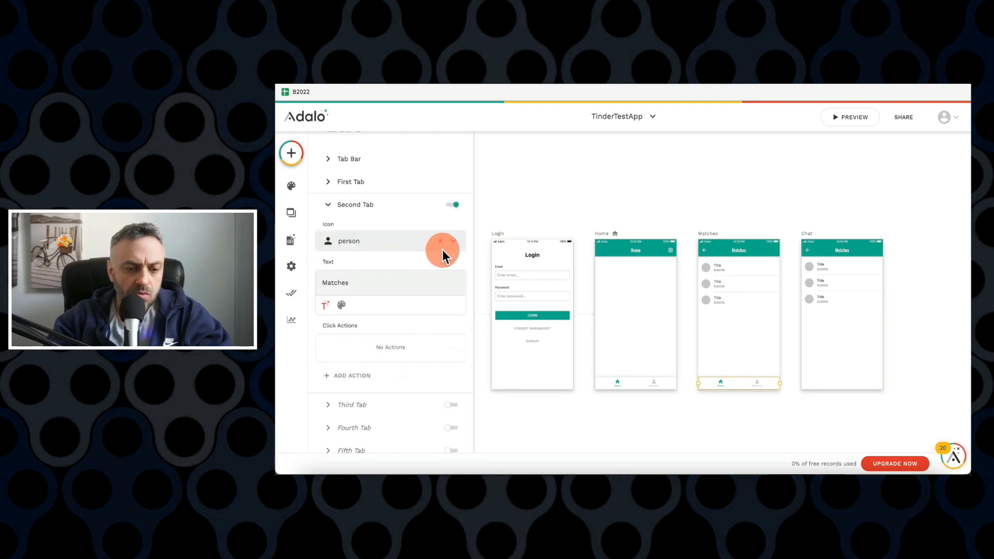
scroll(399, 284, up, 1)
click(402, 201)
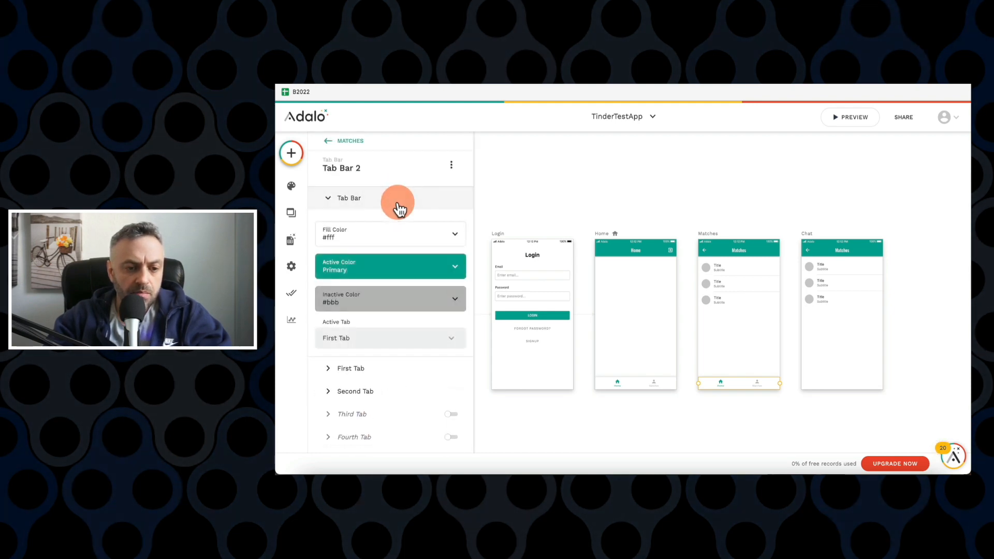
click(374, 341)
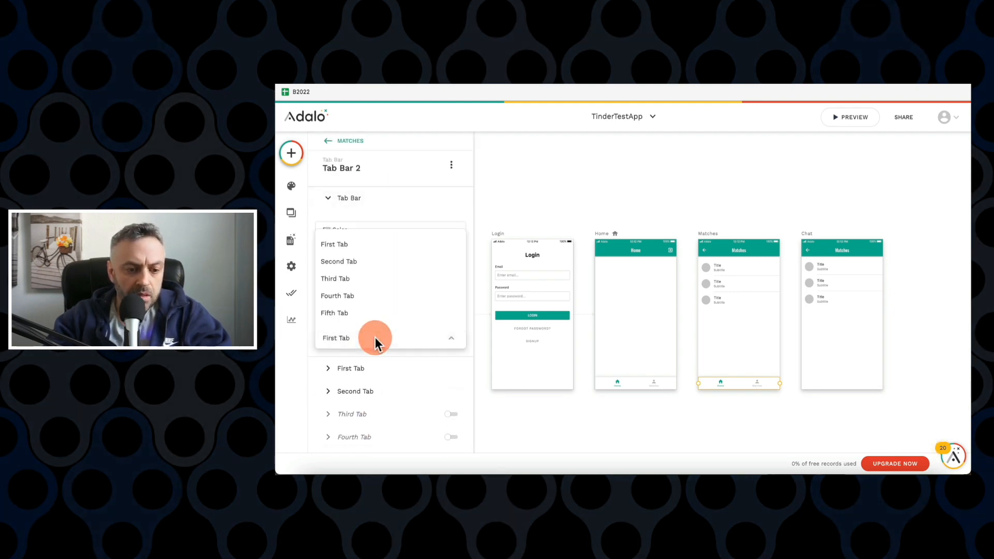
click(401, 262)
click(626, 396)
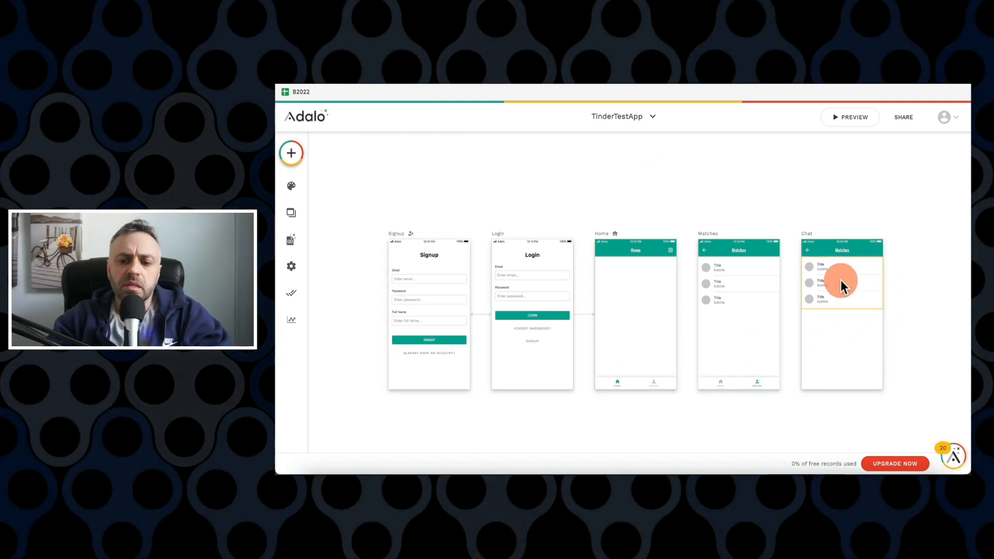
Rename the Chat screen's app bar to "Chat" and set its title text to "Chat"
click(847, 252)
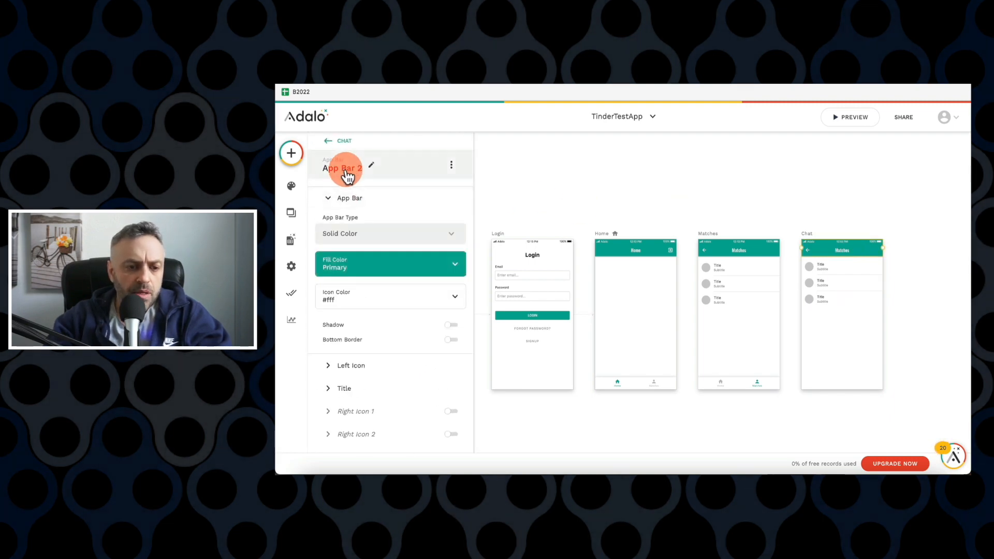
click(366, 199)
click(355, 168)
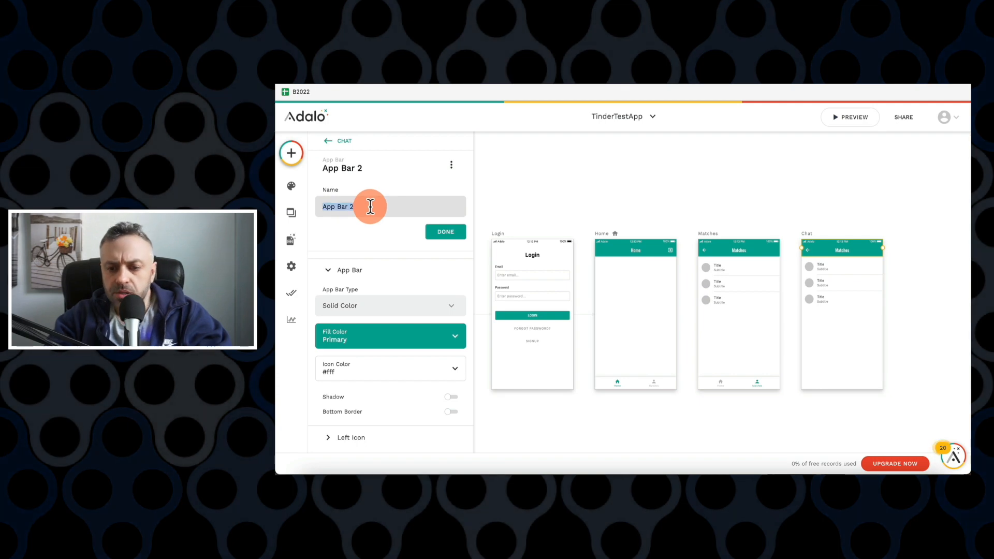
text(Chat)
scroll(364, 274, down, 2)
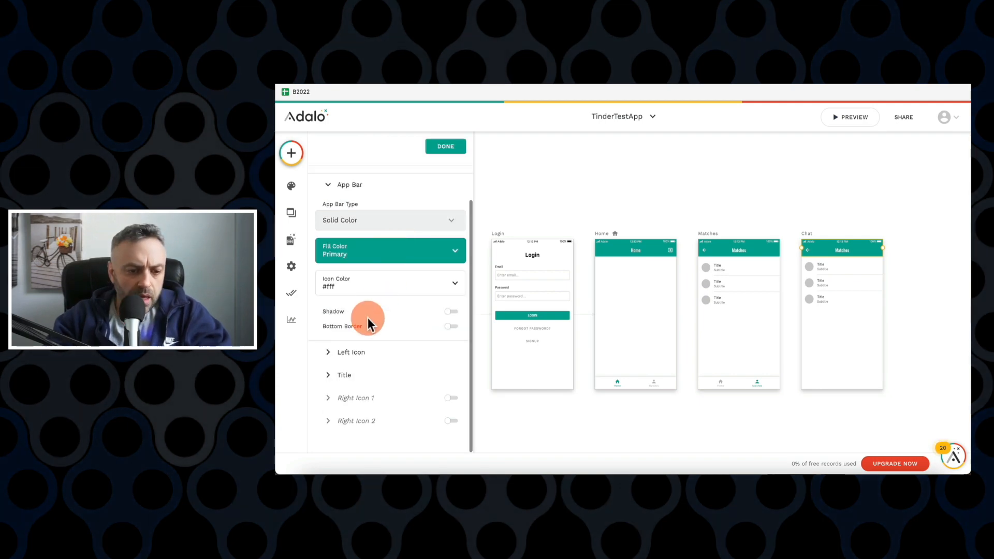
click(350, 373)
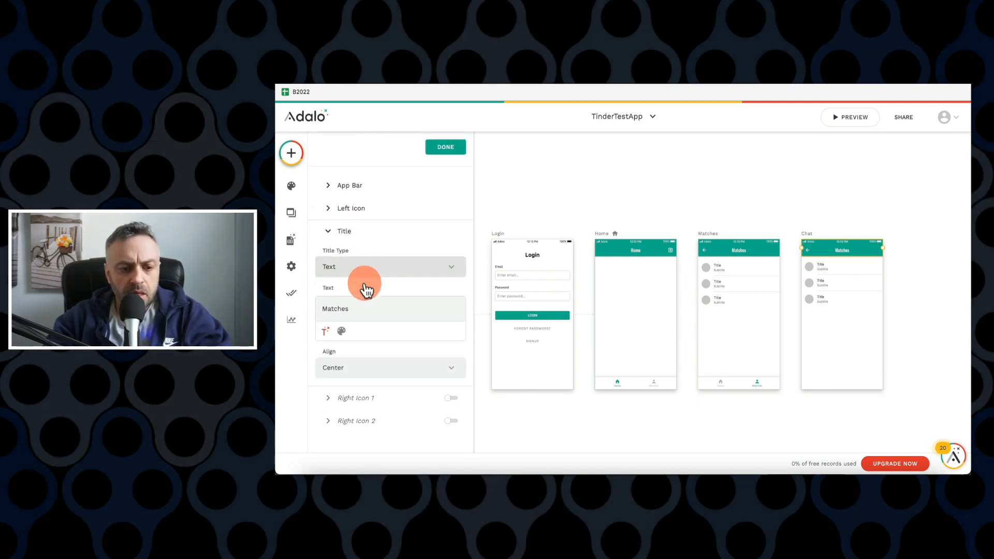
click(365, 306)
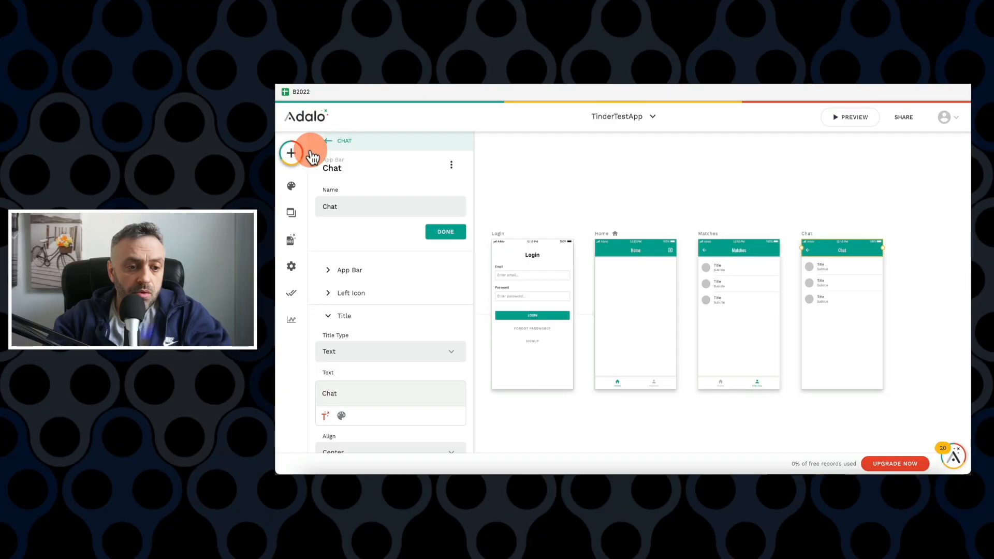
Add a Text Input component along the bottom edge of the Chat screen
click(294, 153)
text(input)
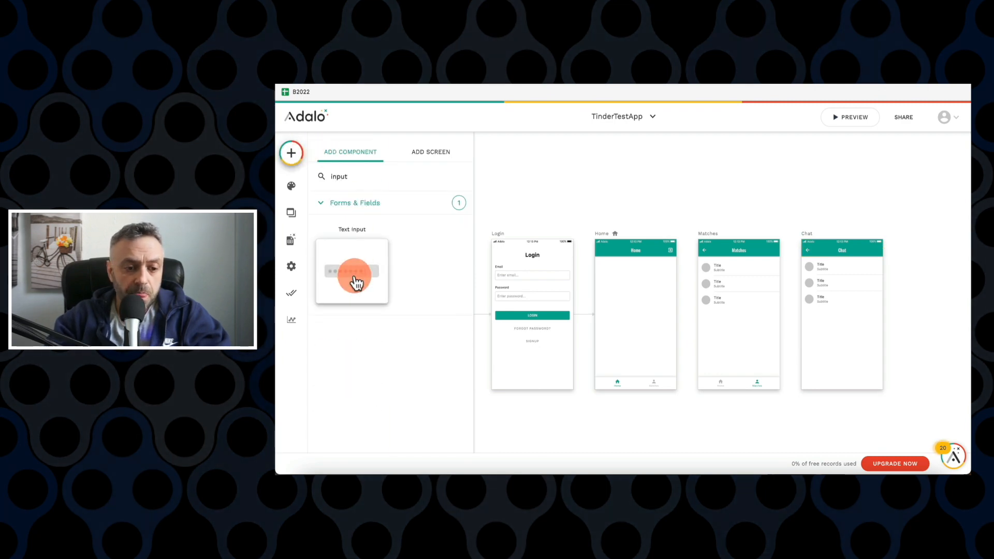
drag(356, 282, 857, 384)
Add a Button component beside the text input at the bottom of the Chat screen
click(295, 159)
text(butt)
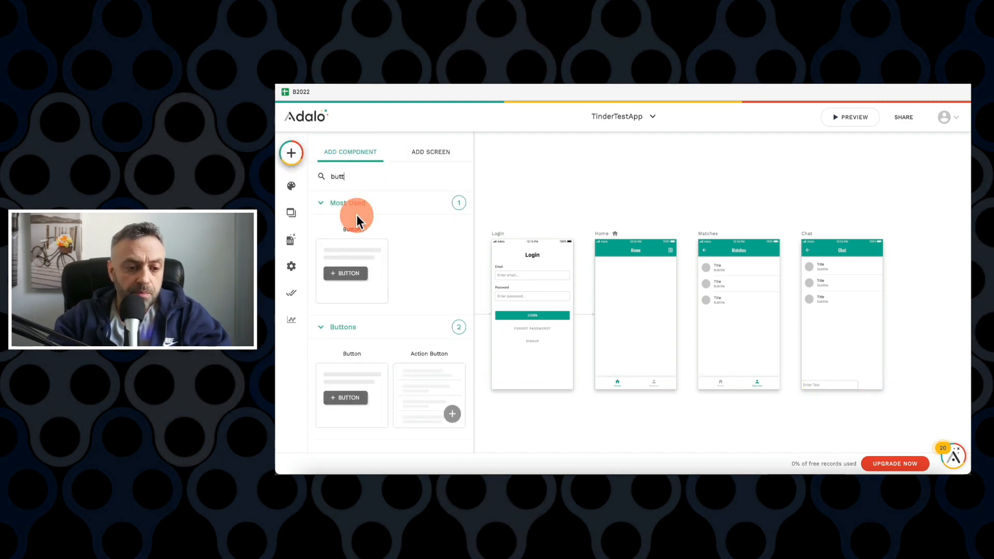
drag(355, 268, 776, 335)
mouse_move(849, 377)
mouse_down()
mouse_move(867, 384)
mouse_move(845, 381)
mouse_up()
click(840, 382)
click(850, 384)
Set the text of the Chat screen's new button to "Send"
click(444, 313)
click(382, 305)
click(380, 247)
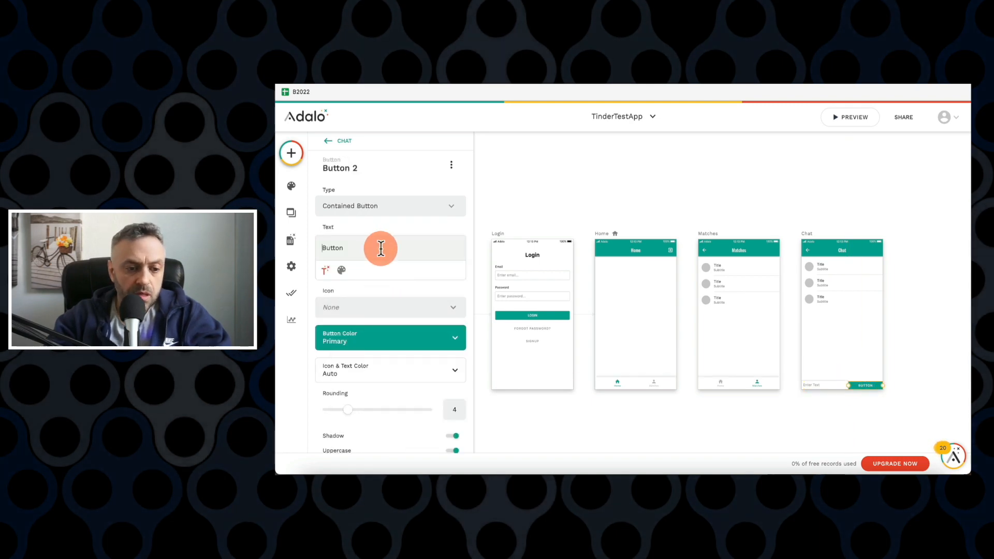
text(Send)
Narrow the Send button and widen the text input so it reaches the button's edge
click(852, 386)
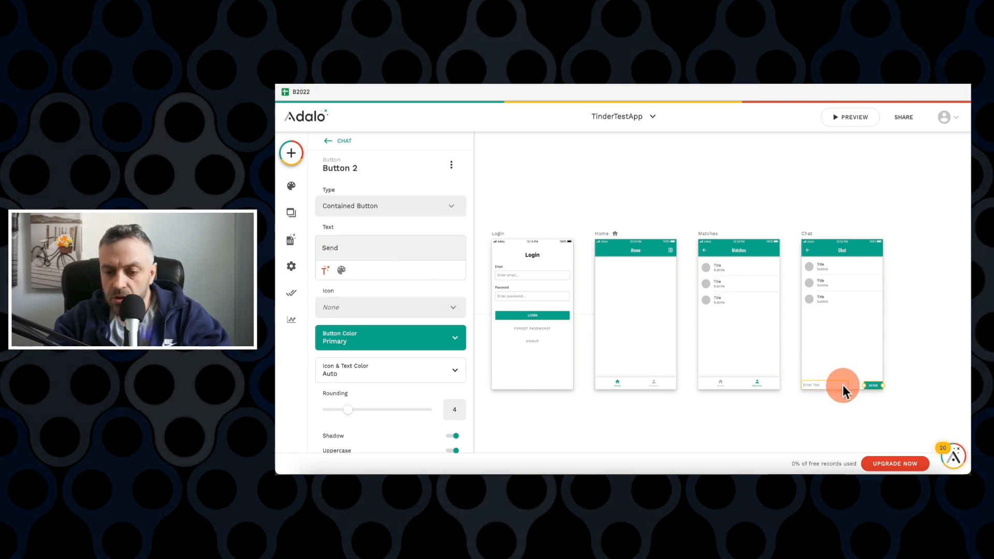
click(845, 385)
drag(849, 385, 863, 384)
click(903, 341)
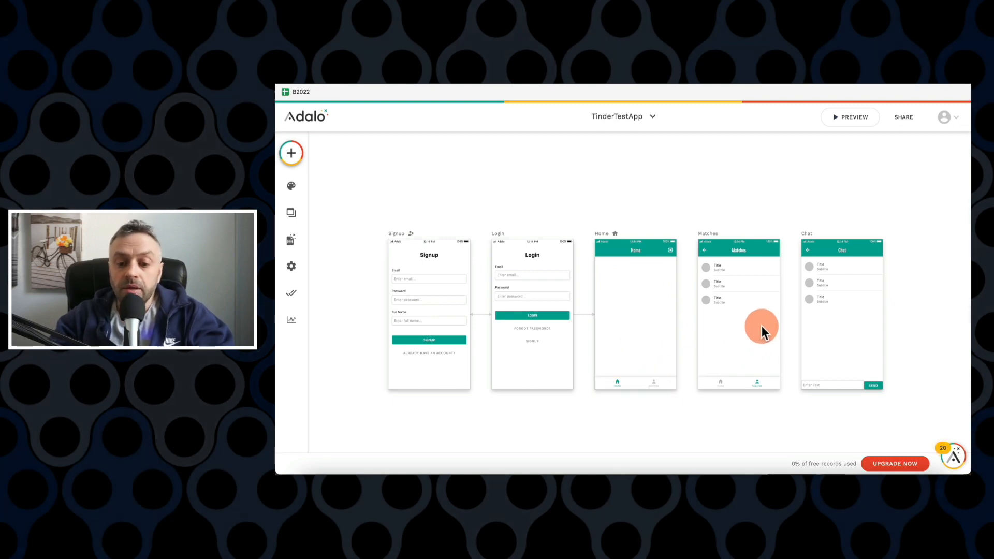
Align the Matches screen's list directly under its app bar and turn off the left section of the Chat screen's list
click(745, 257)
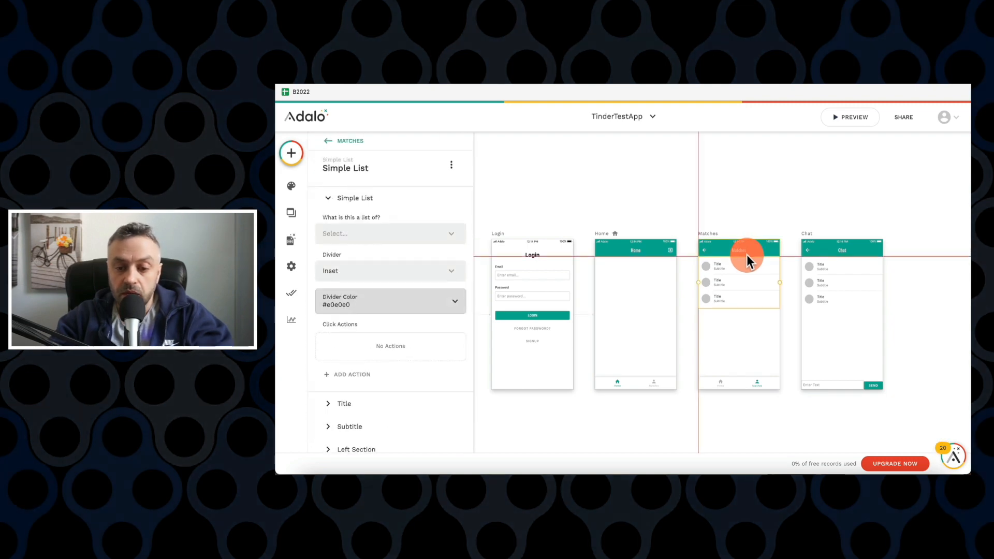
click(719, 266)
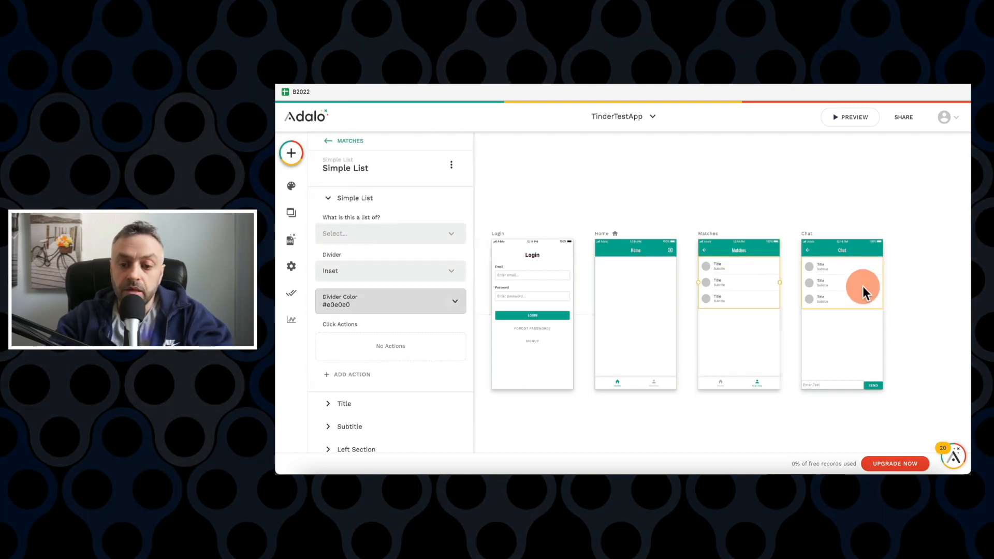
click(837, 268)
scroll(356, 310, down, 3)
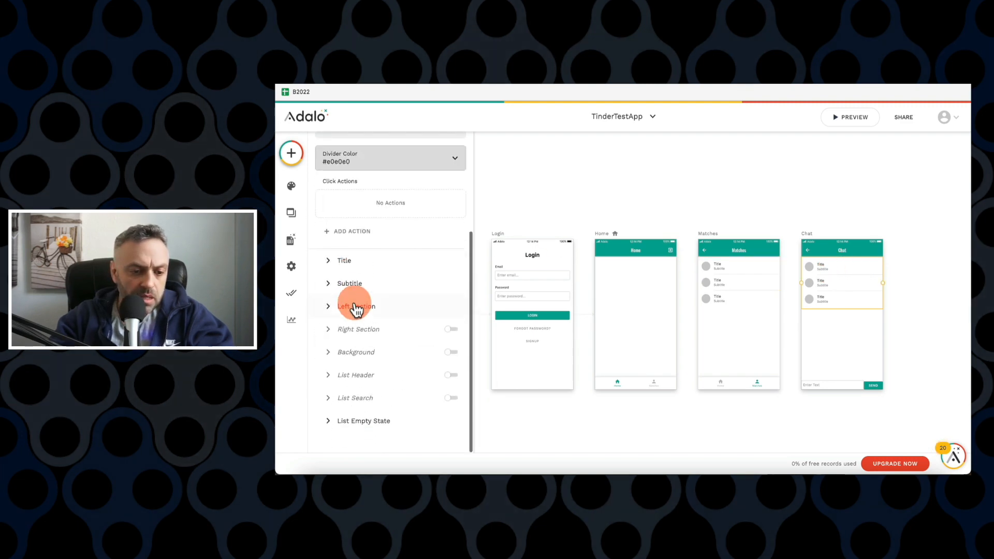
click(390, 310)
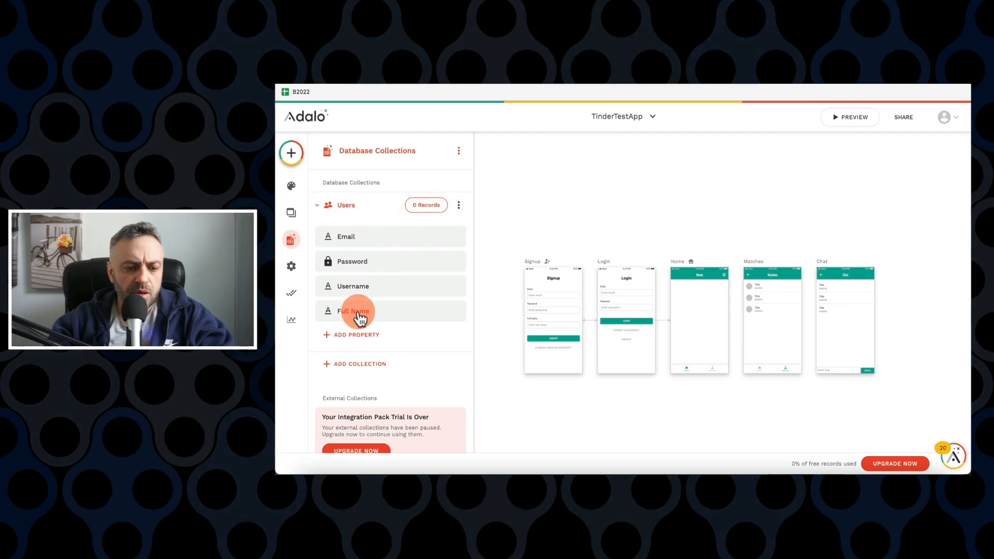
Add a many-to-many relationship property from Users to Users, named "Matches", to the Users collection
click(357, 332)
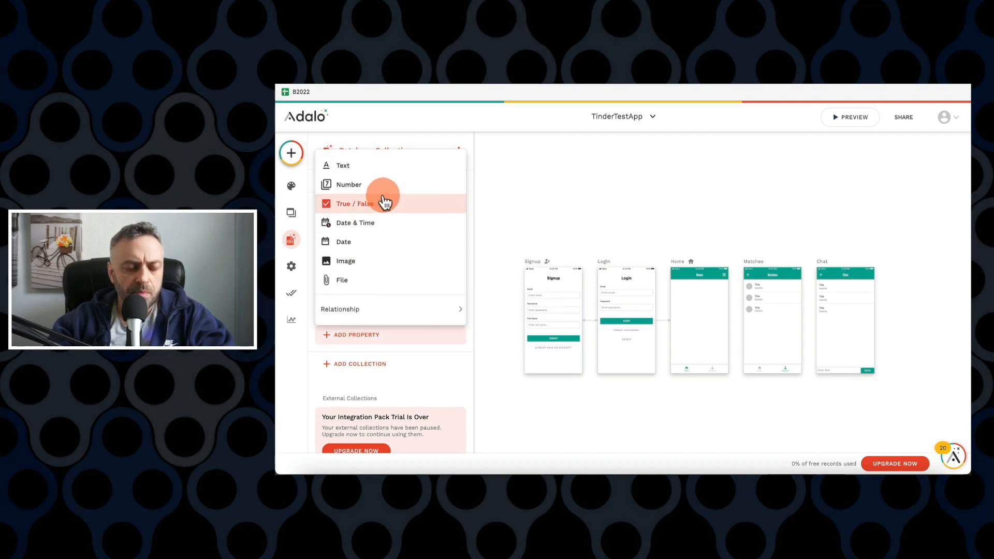
mouse_move(360, 313)
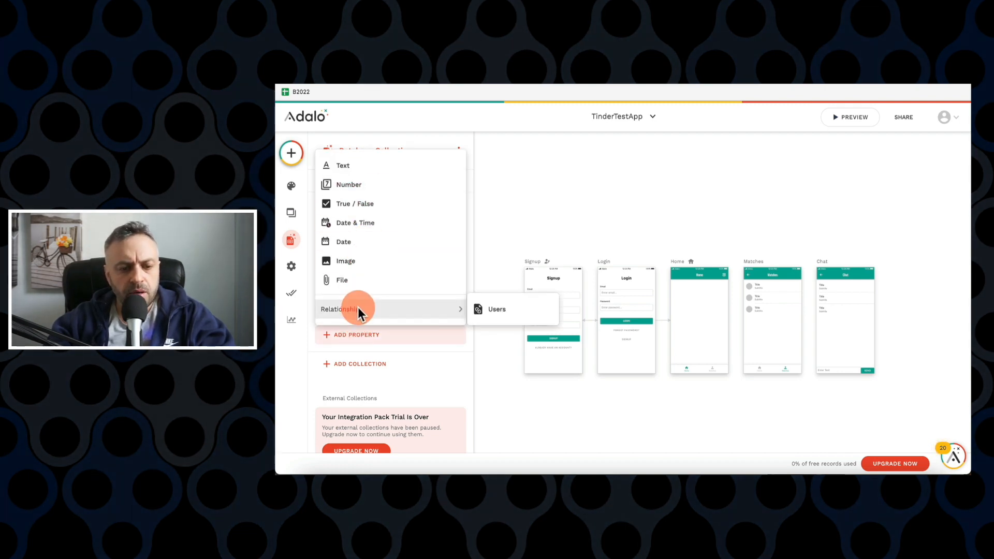
click(494, 312)
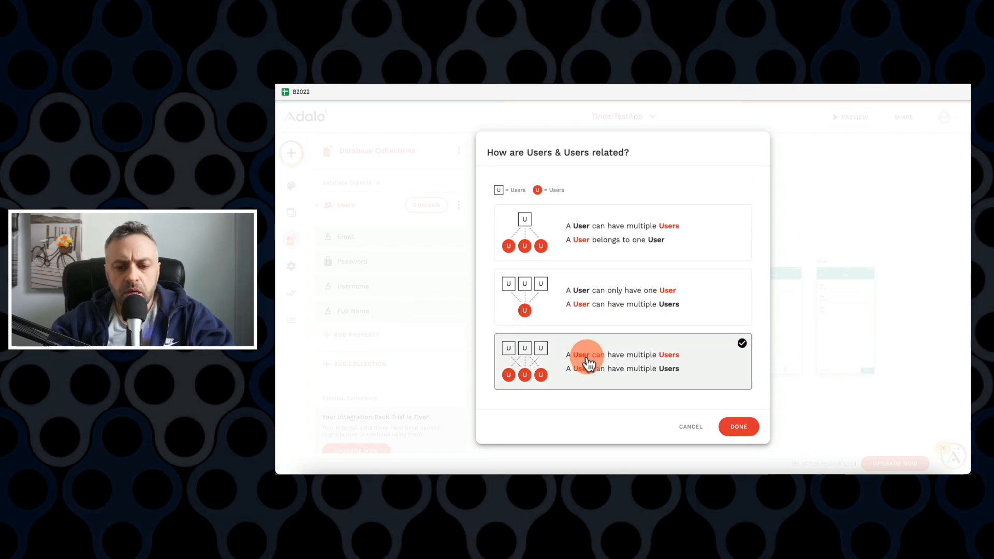
click(737, 426)
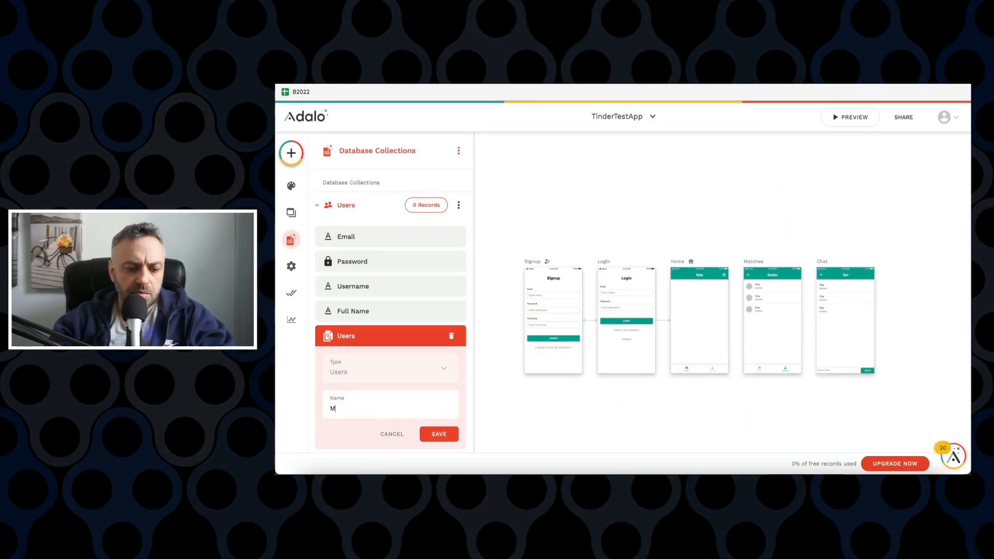
click(438, 434)
Add an Image property named "Avatar" to the Users collection
click(364, 359)
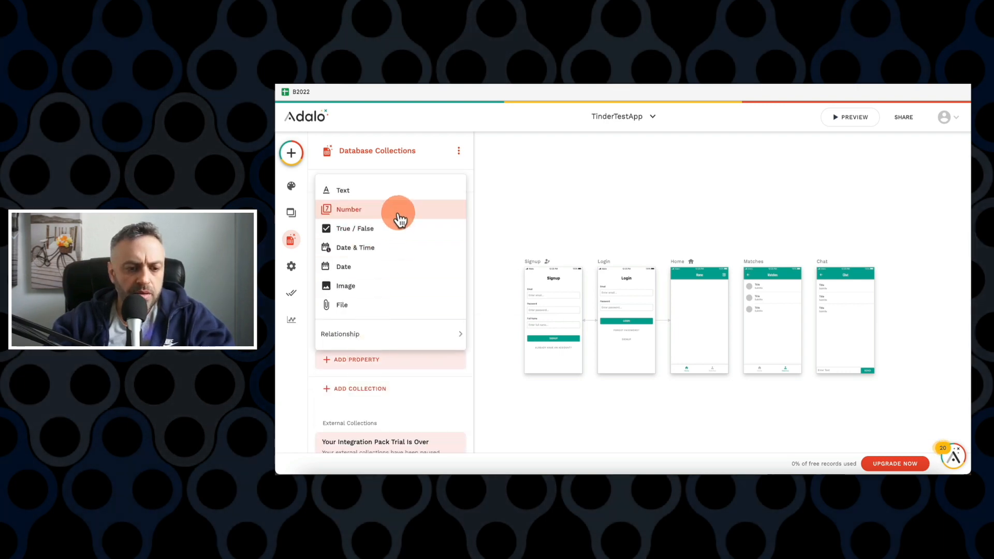
click(372, 287)
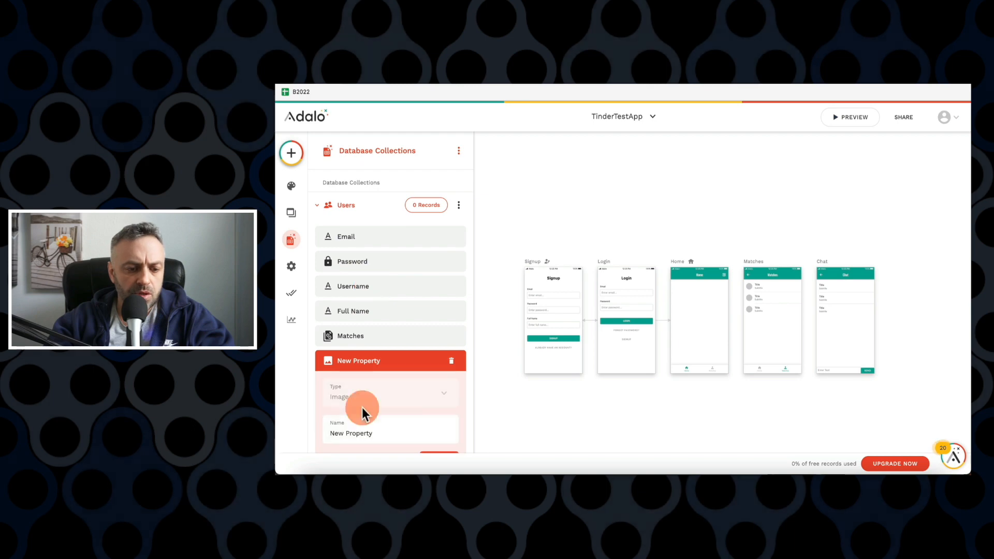
triple_click(392, 364)
text(Avatar)
click(436, 391)
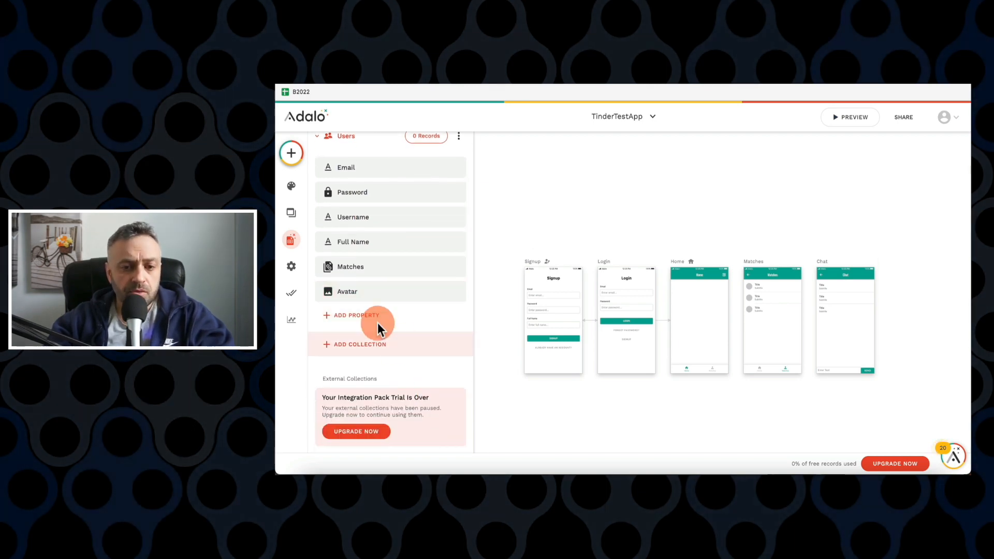
Add a Text property named "Gender" to the Users collection
click(357, 316)
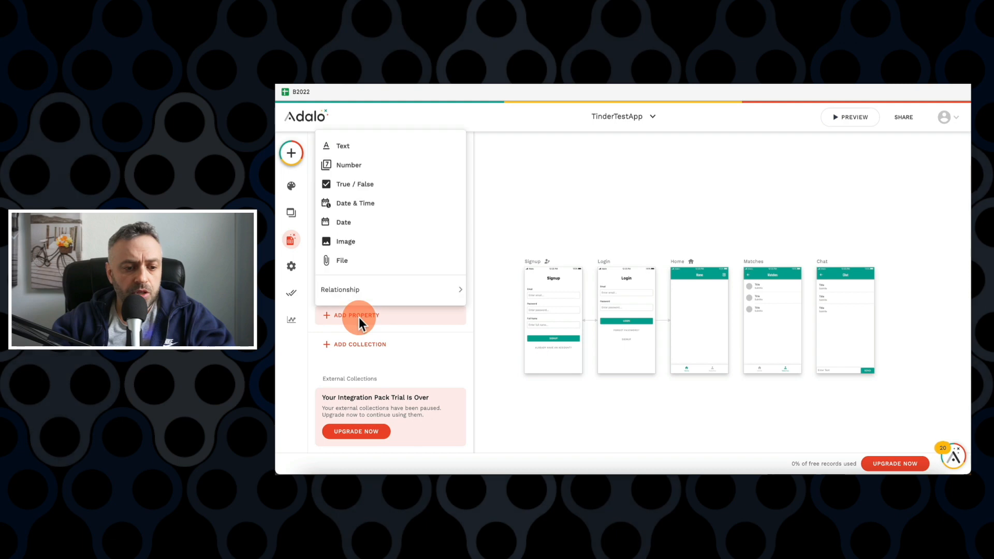
click(386, 151)
triple_click(379, 394)
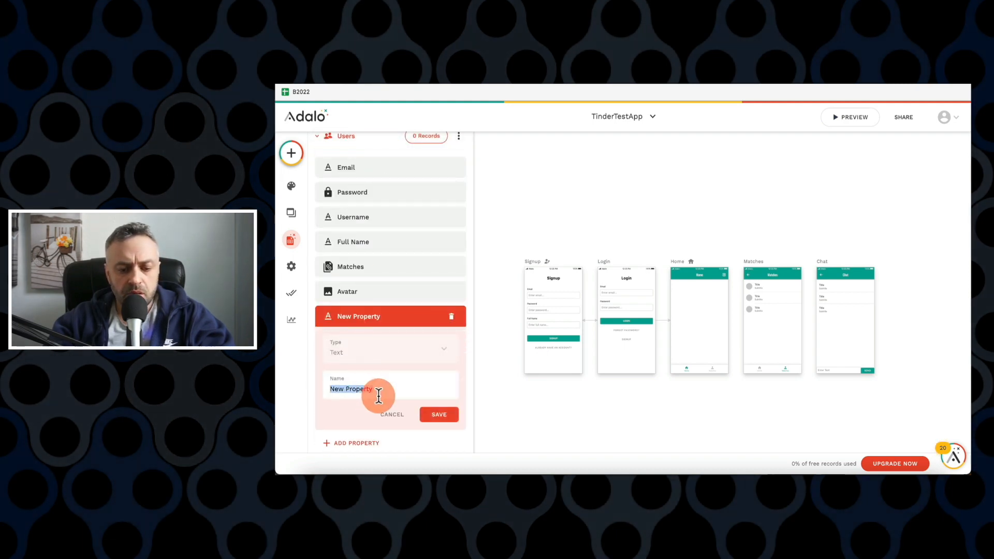
text(Gen)
click(438, 415)
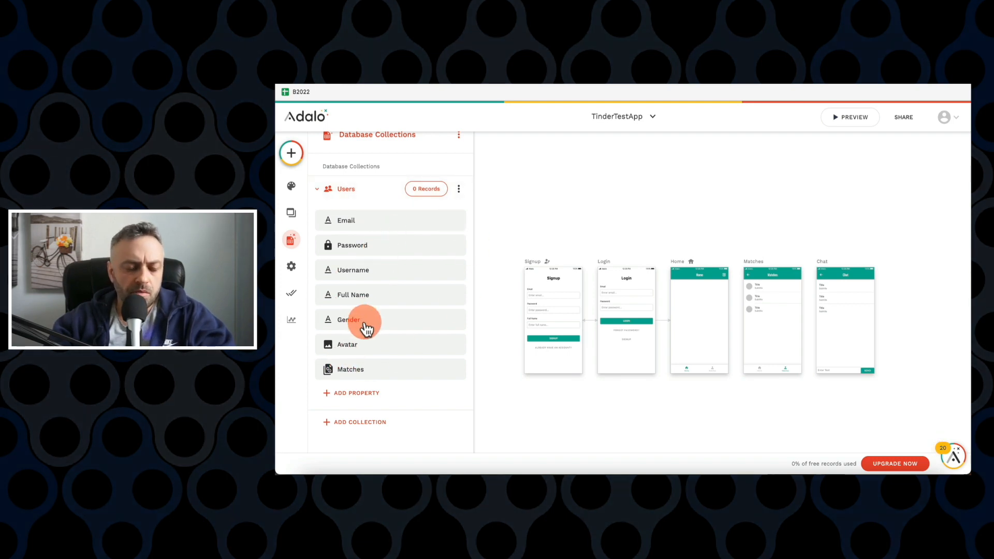
Create a new database collection named "Messages"
scroll(365, 322, down, 2)
click(384, 342)
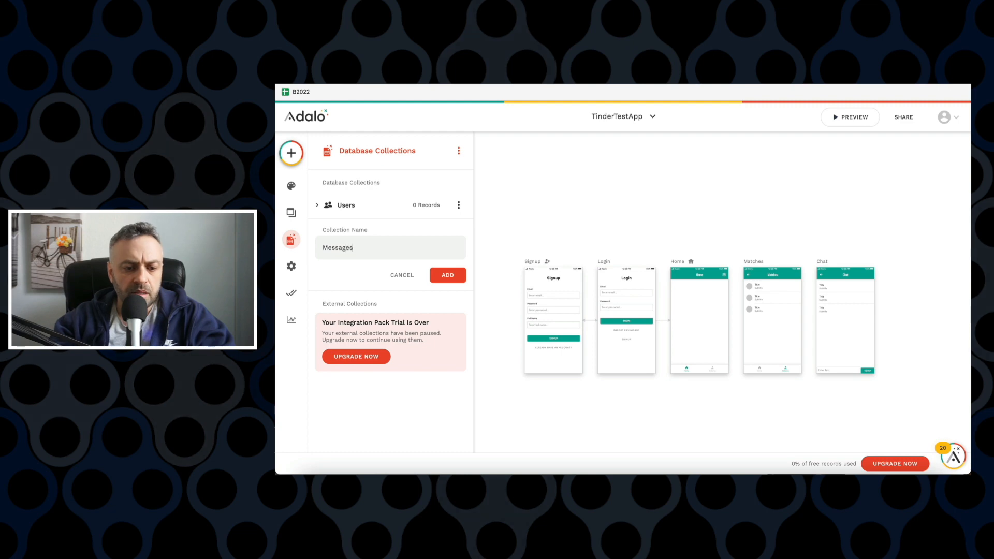
click(449, 275)
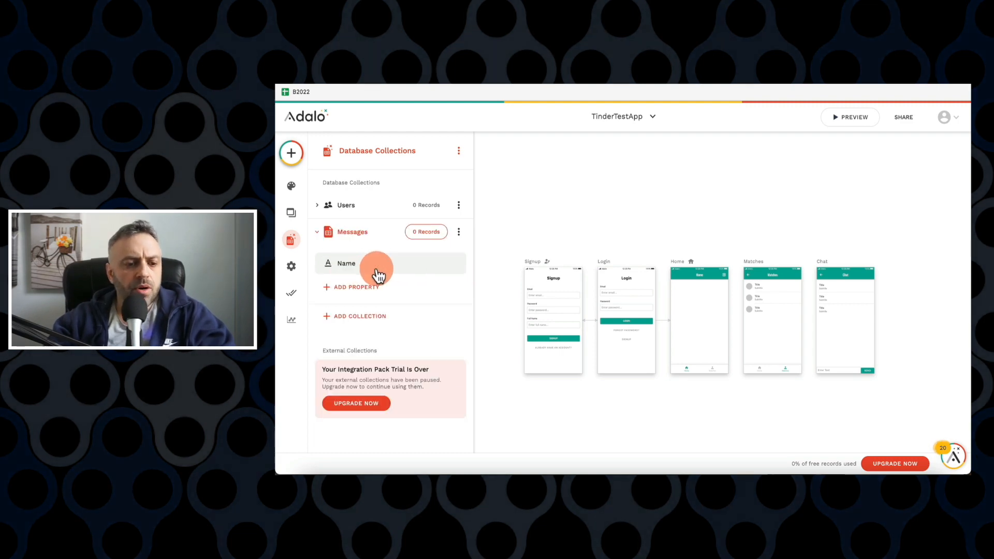
Add a relationship property to Users in the Messages collection, letting a user have multiple messages, and save it as "Owner"
click(356, 286)
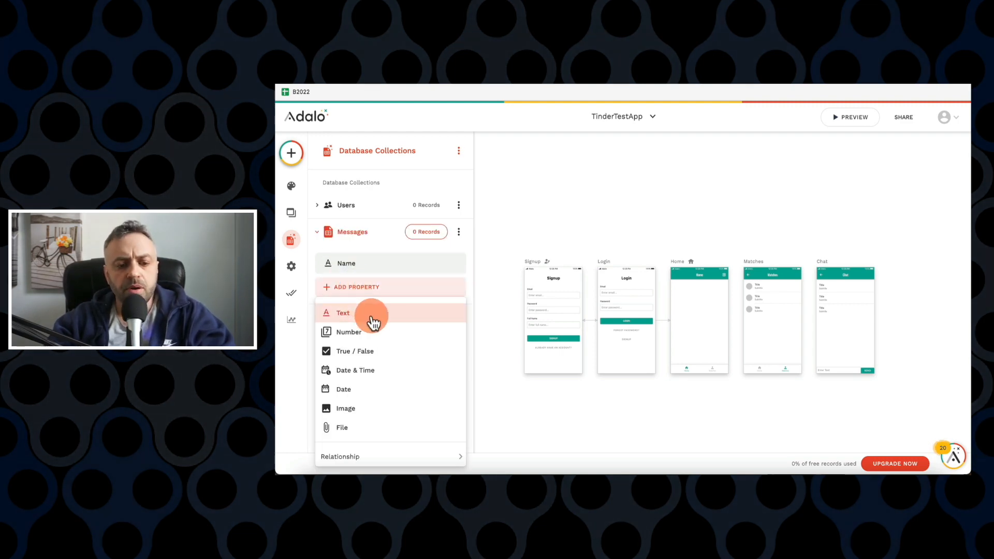
mouse_move(396, 461)
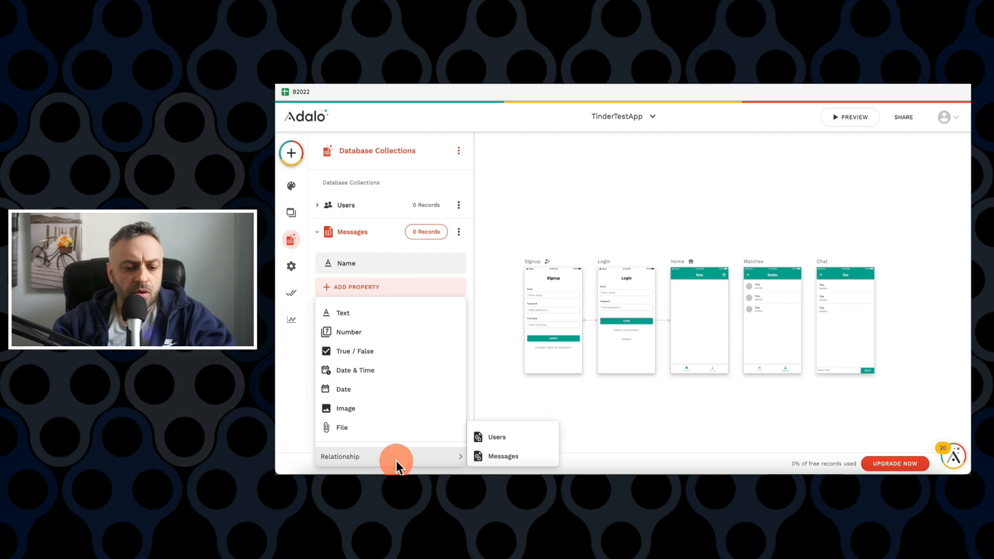
click(499, 436)
click(596, 256)
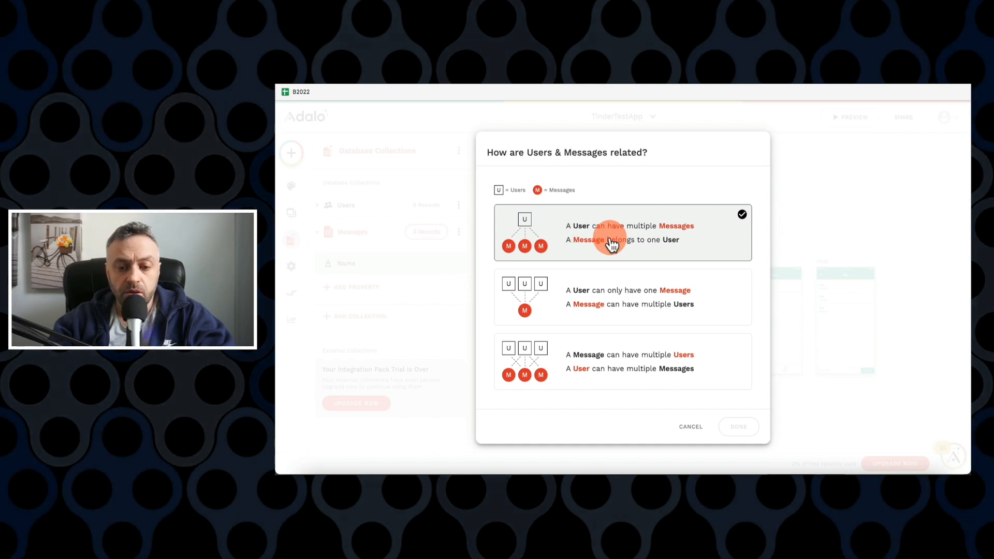
click(731, 426)
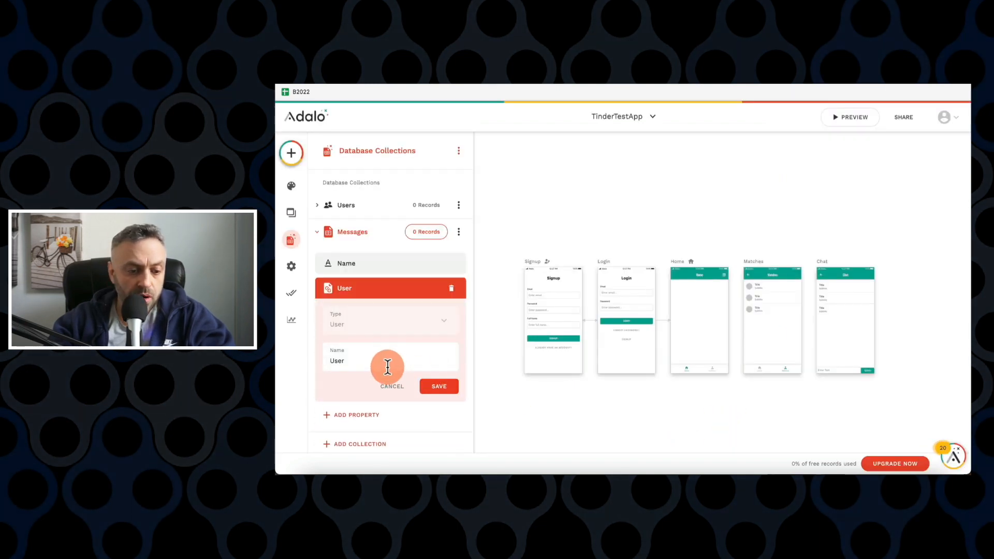
click(433, 389)
Add a many-to-many relationship property from the Users collection to Messages, then review the Messages collection's properties
scroll(387, 359, down, 2)
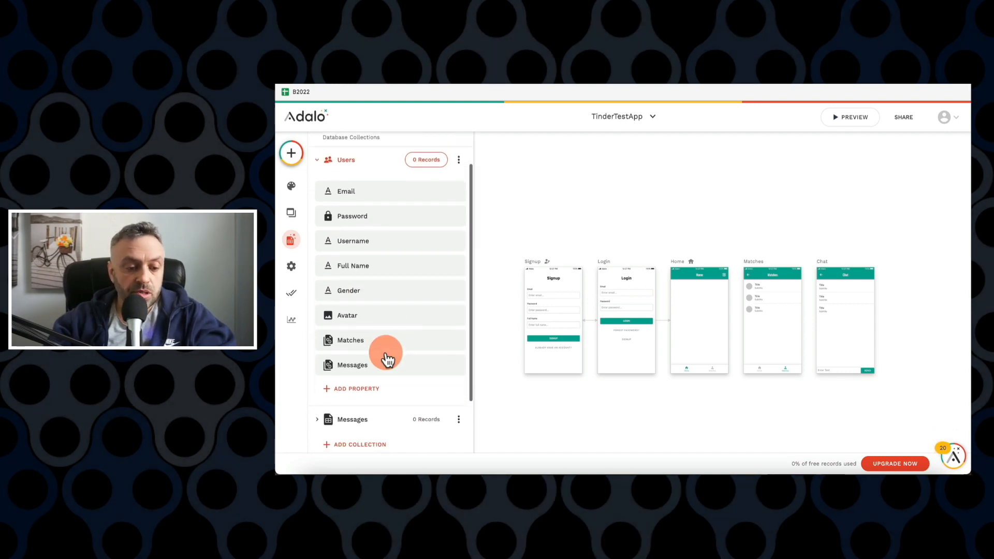
click(355, 389)
mouse_move(392, 365)
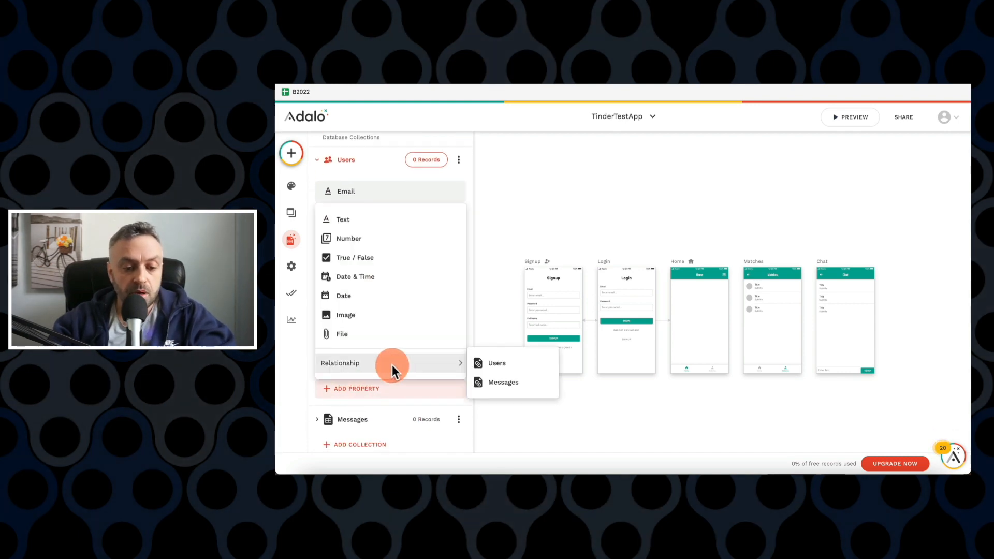
click(496, 382)
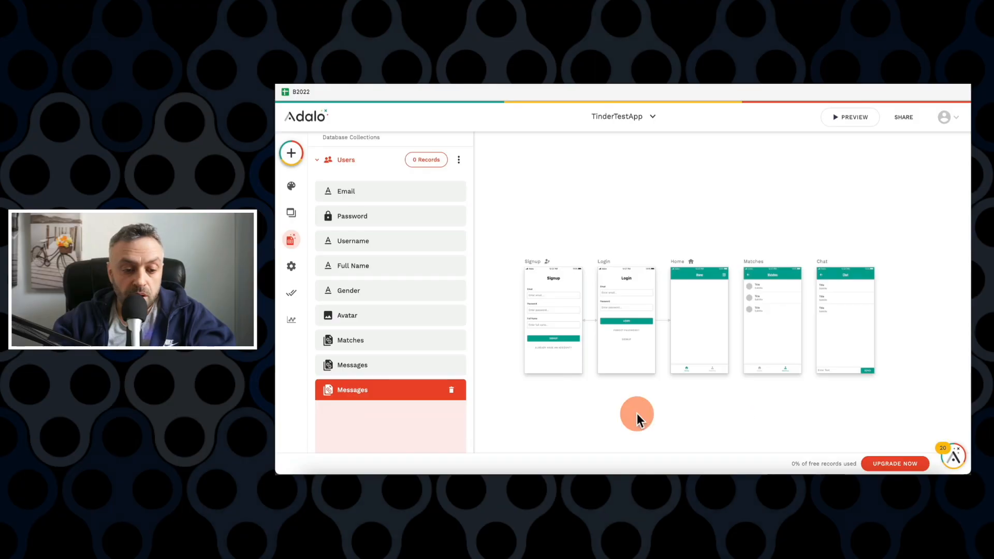
click(449, 396)
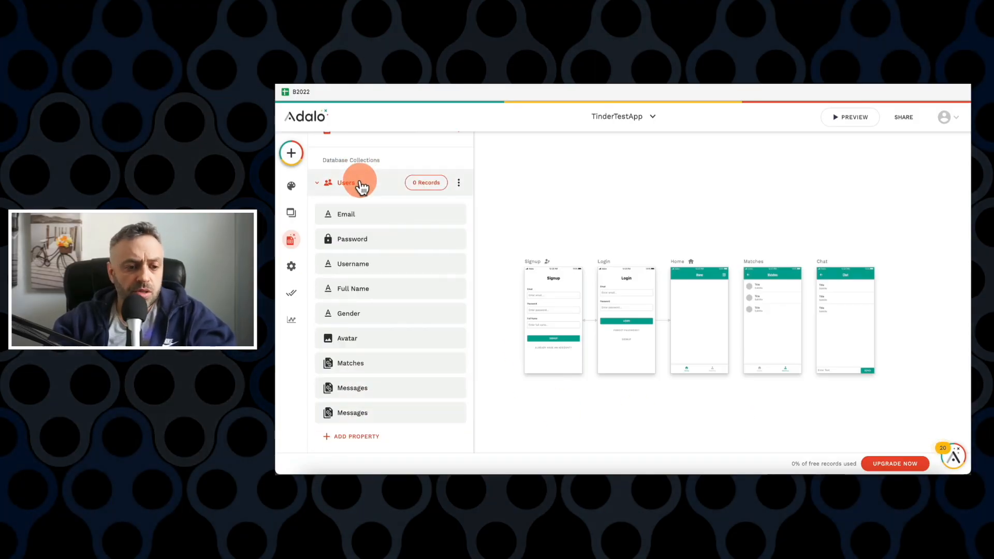
click(362, 185)
click(370, 235)
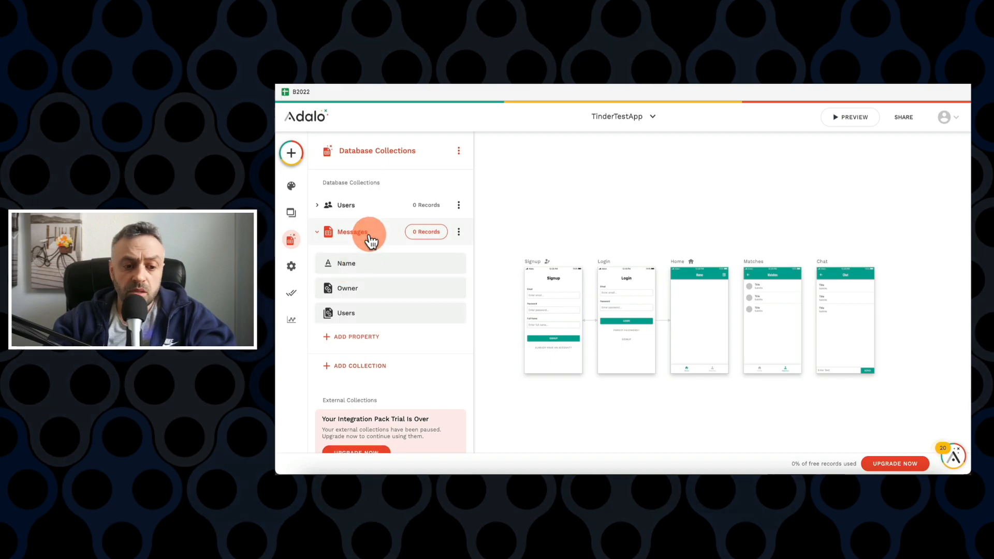
click(378, 236)
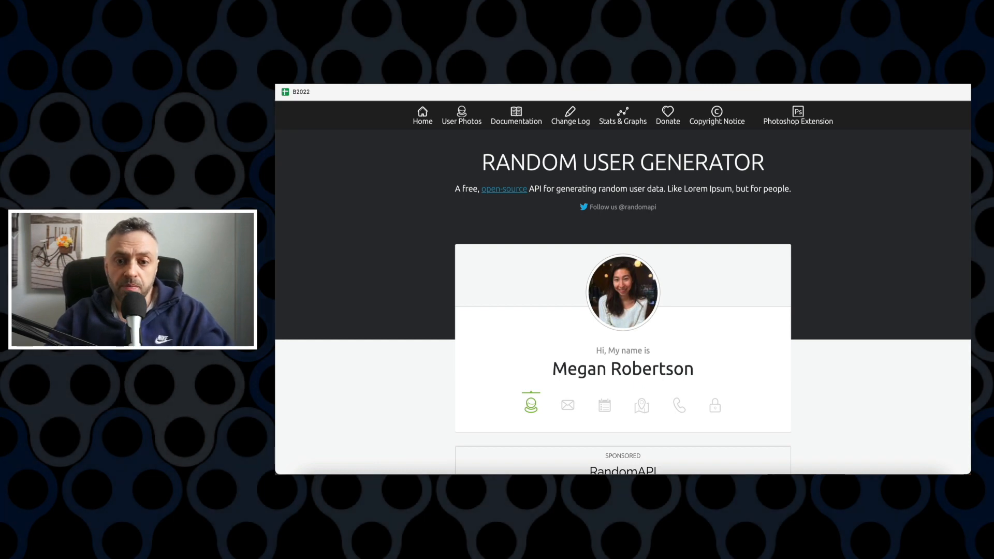
Examine the generated user data in the spreadsheet across to the picture columns and open a sample large-portrait link
click(430, 156)
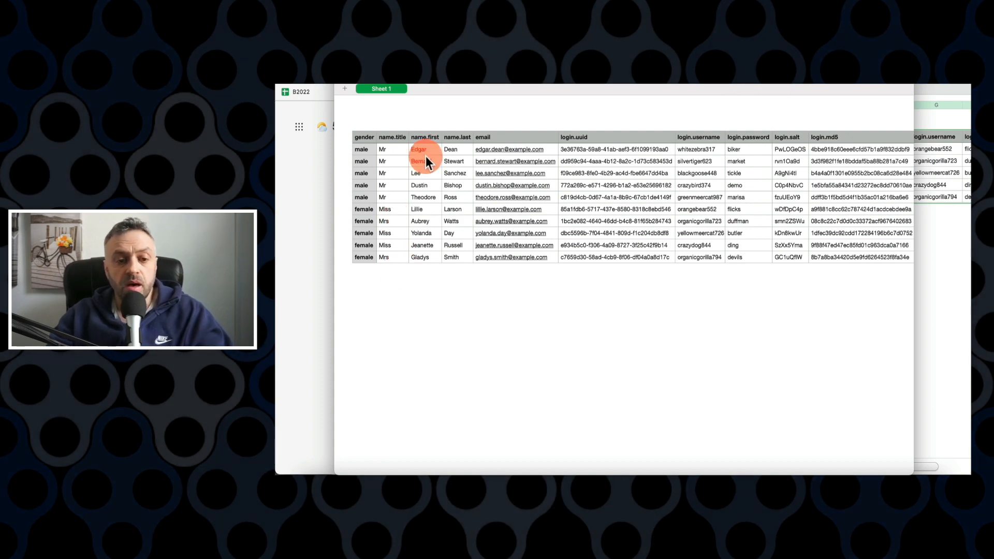
scroll(596, 163, right, 4)
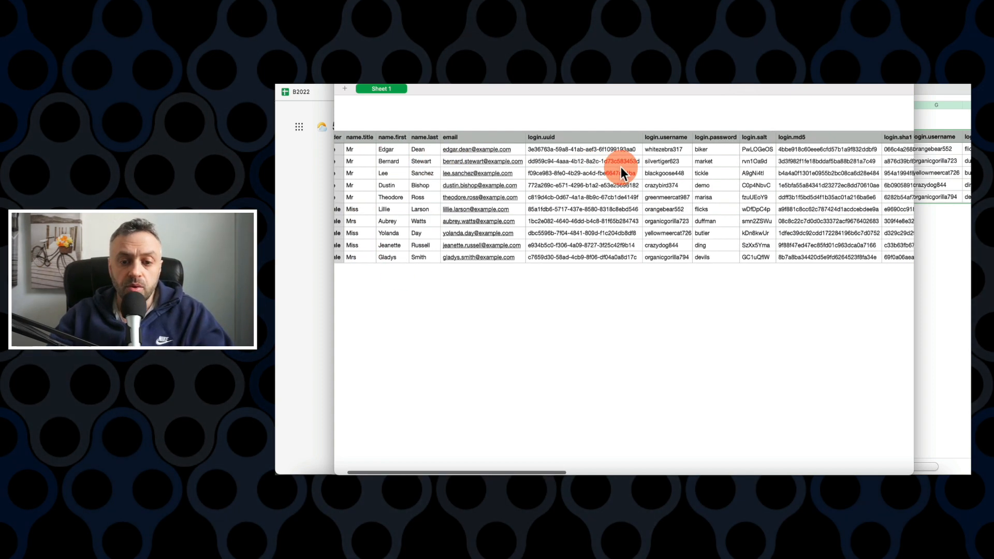
scroll(653, 215, right, 15)
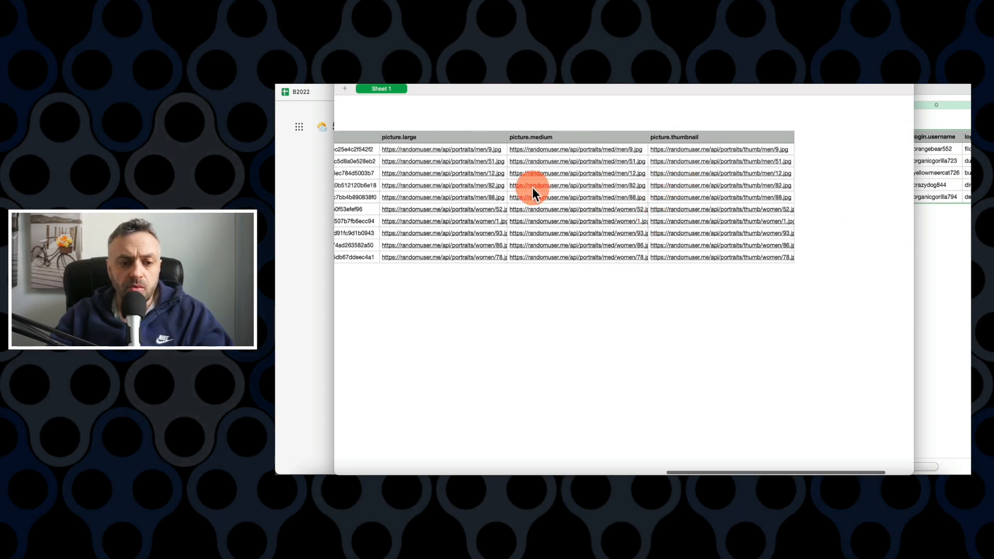
scroll(532, 187, left, 4)
click(541, 185)
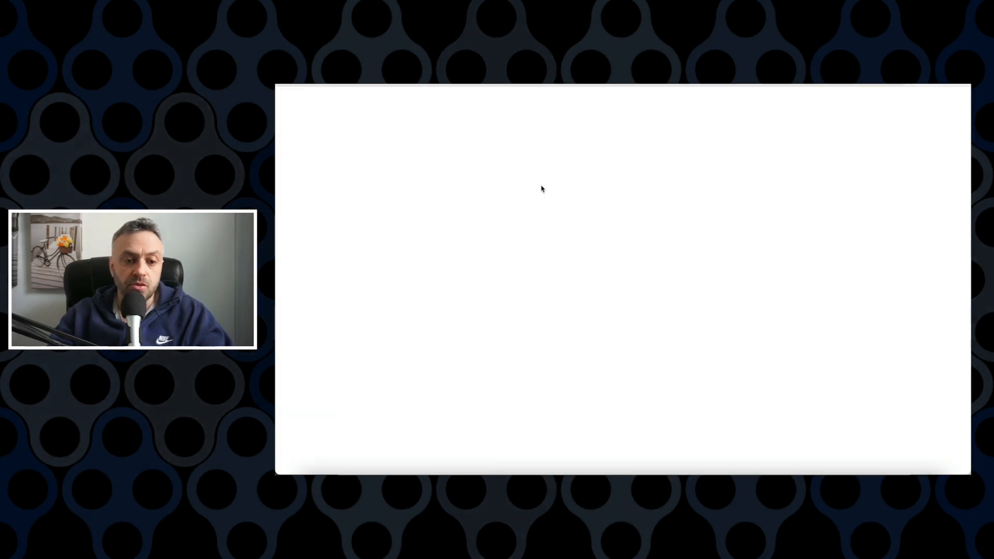
key(super+Tab)
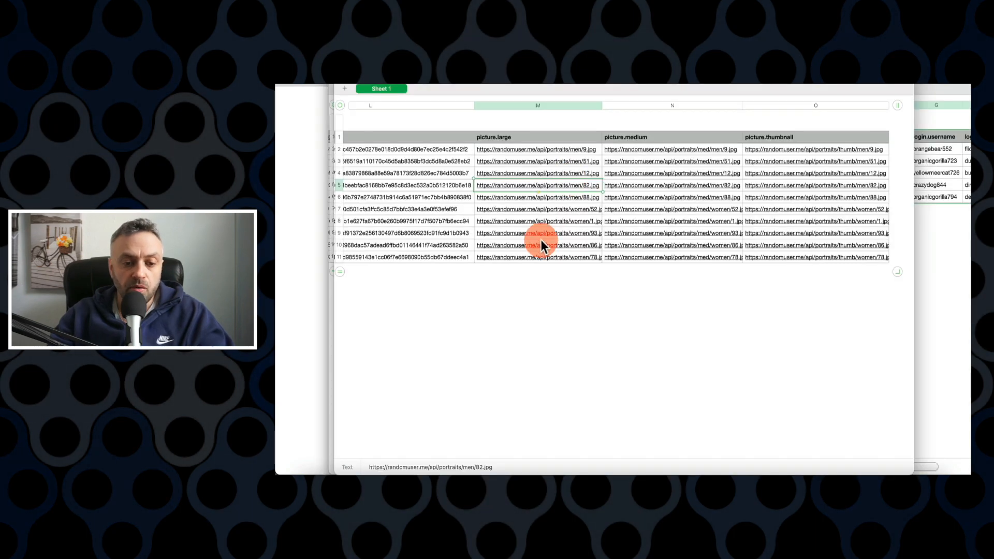
click(554, 234)
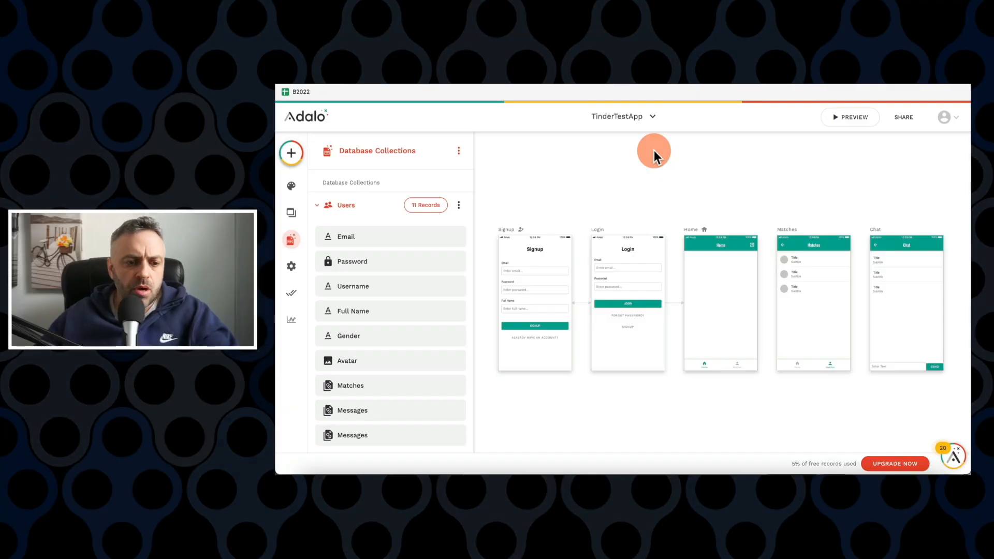
Open the Users records in Adalo and inspect the gender, avatar and relationship fields of several users without changing them
click(427, 206)
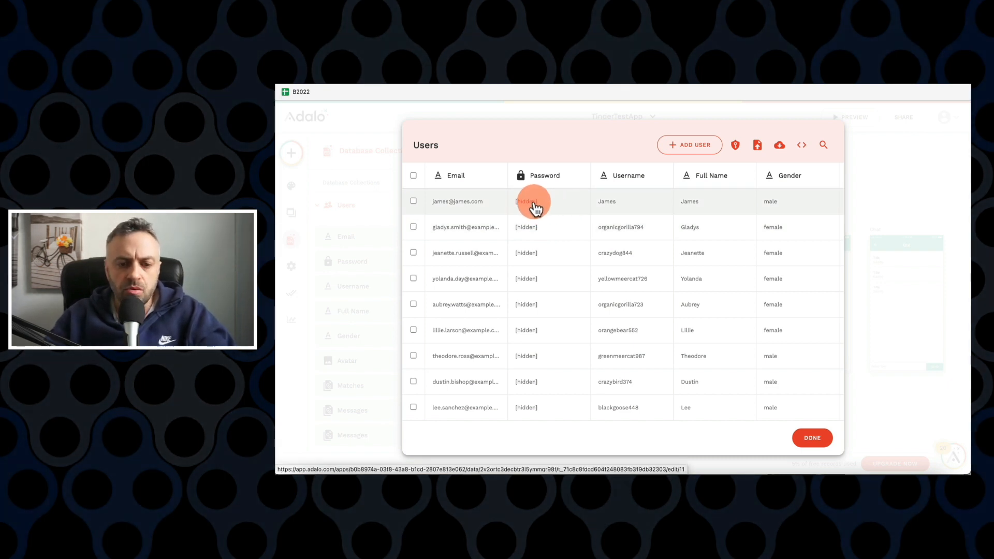
click(484, 231)
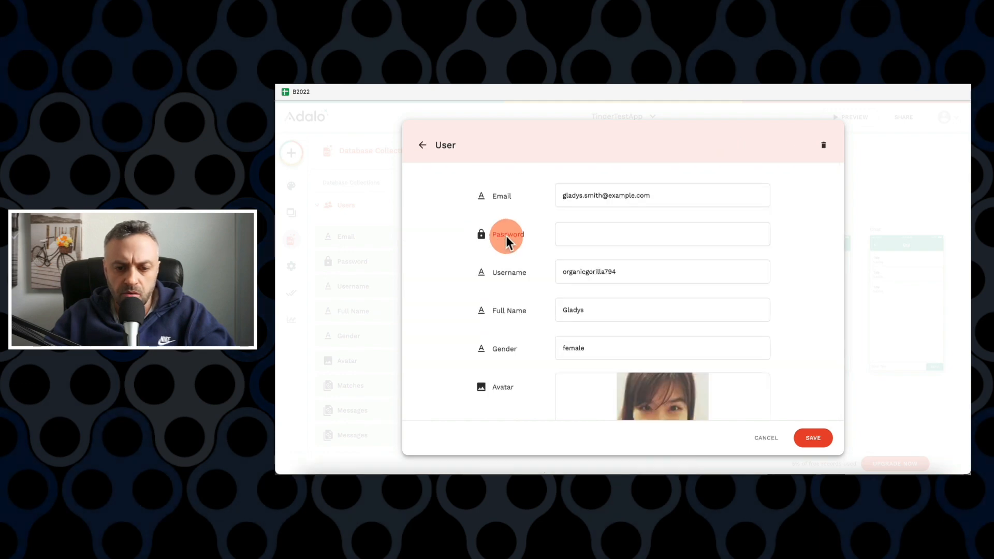
scroll(524, 334, down, 2)
scroll(523, 333, down, 2)
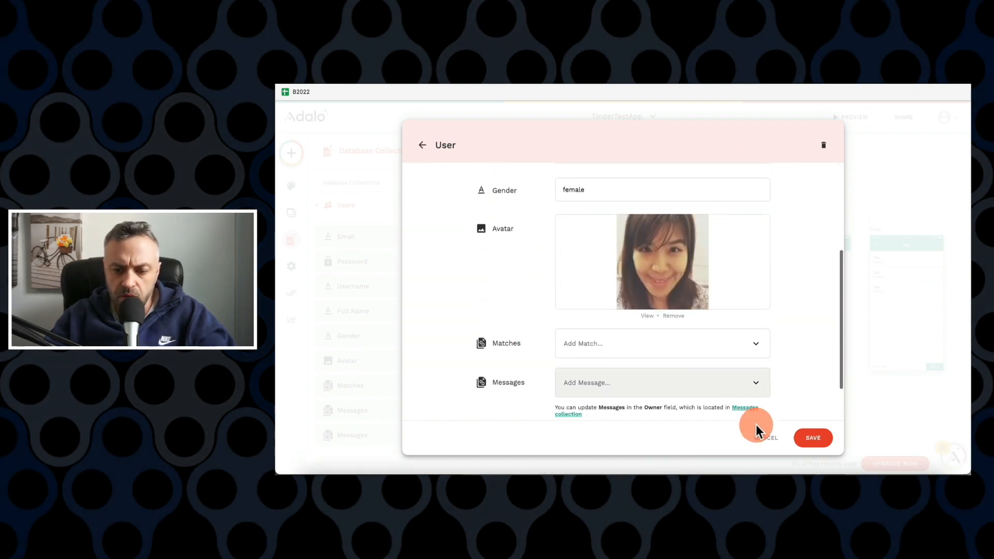
click(765, 437)
click(538, 339)
scroll(489, 359, down, 3)
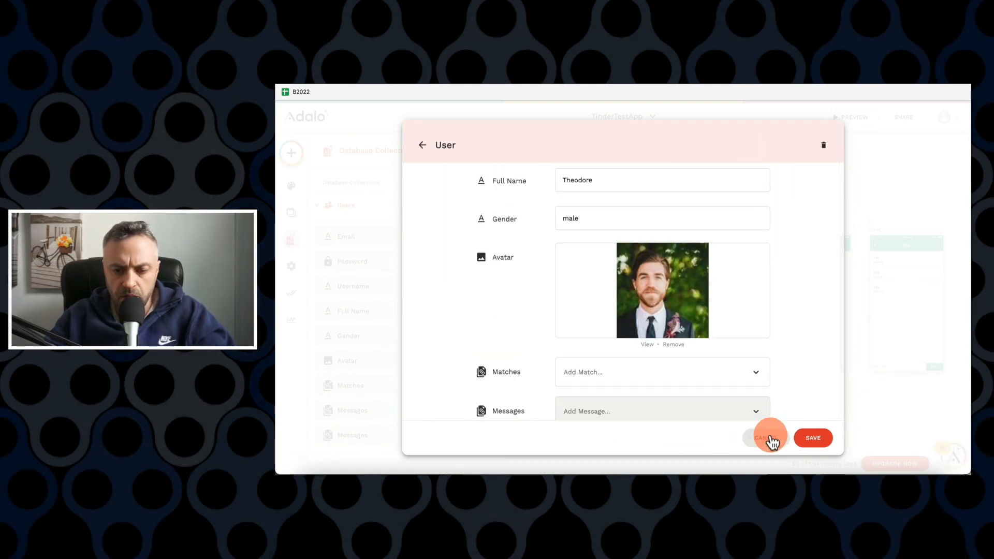
click(767, 438)
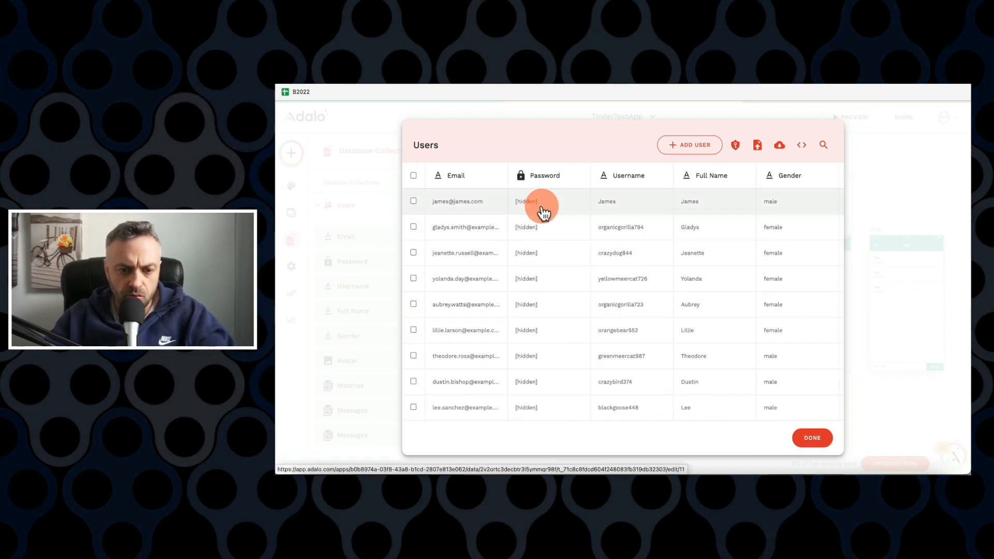
click(564, 207)
scroll(503, 344, down, 2)
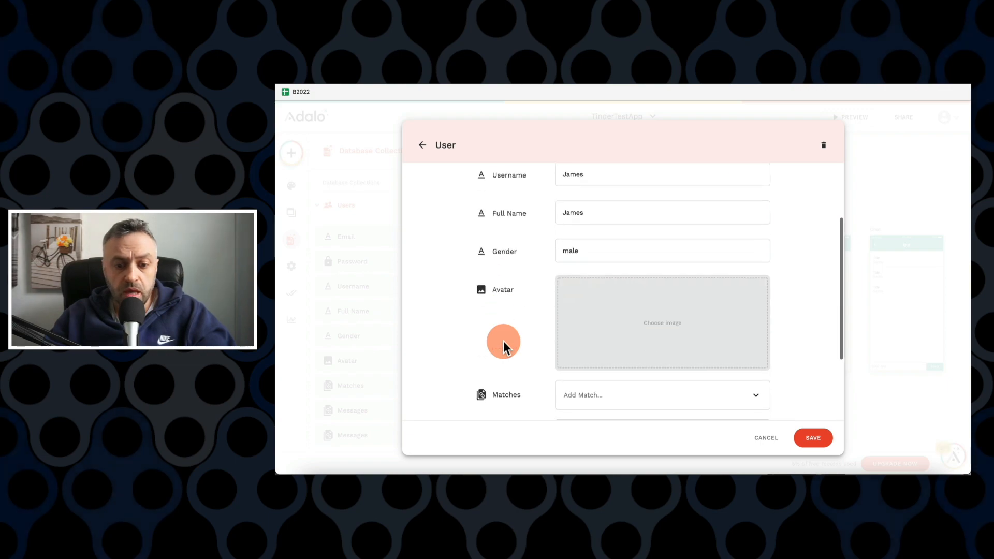
click(756, 439)
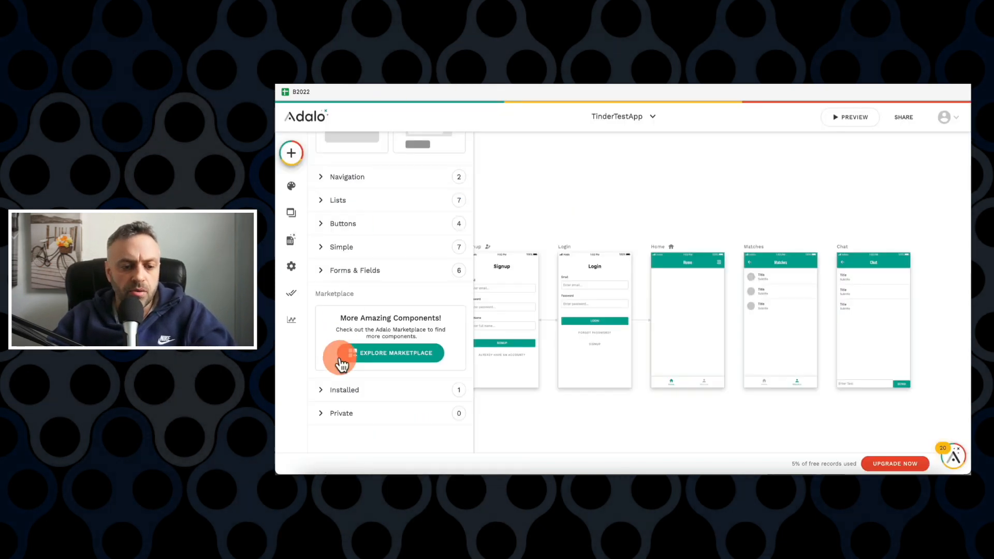
Search the component marketplace for "random" and check the Random Picker component's installation
click(404, 357)
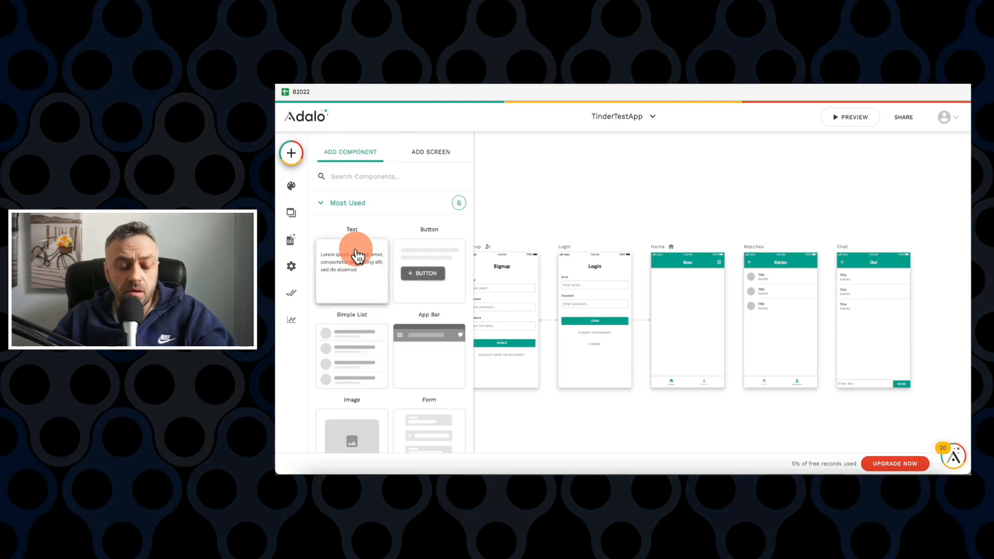
scroll(362, 258, down, 7)
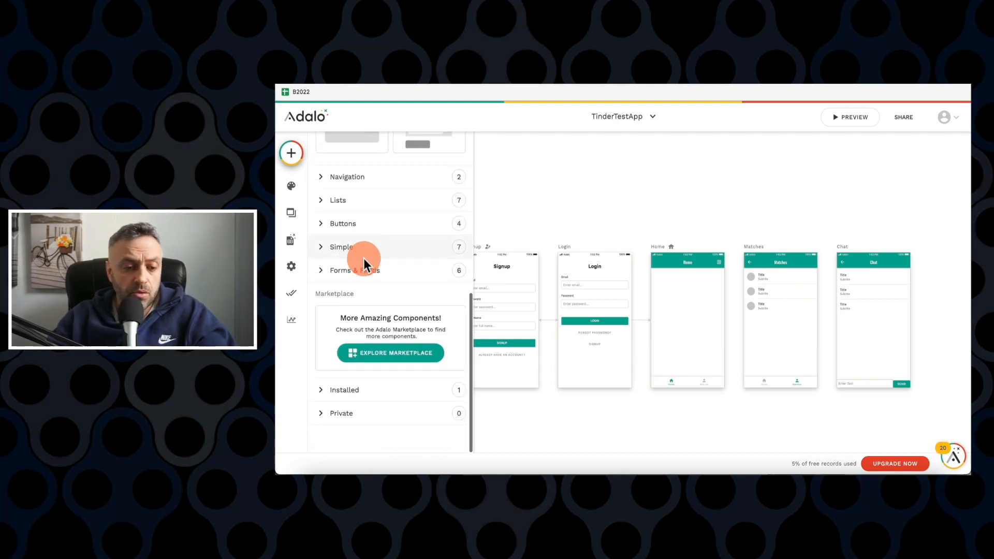
click(392, 357)
click(714, 146)
text(random)
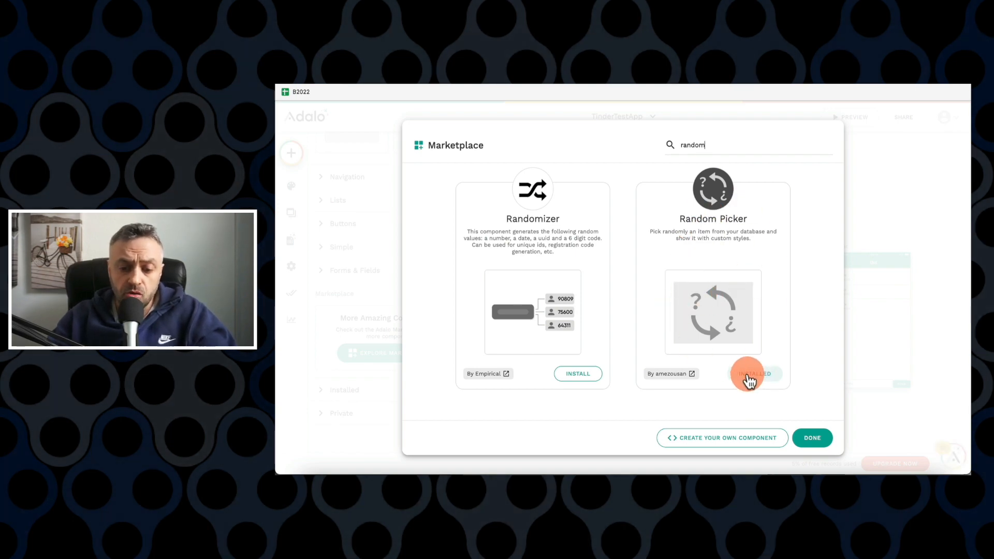
click(811, 439)
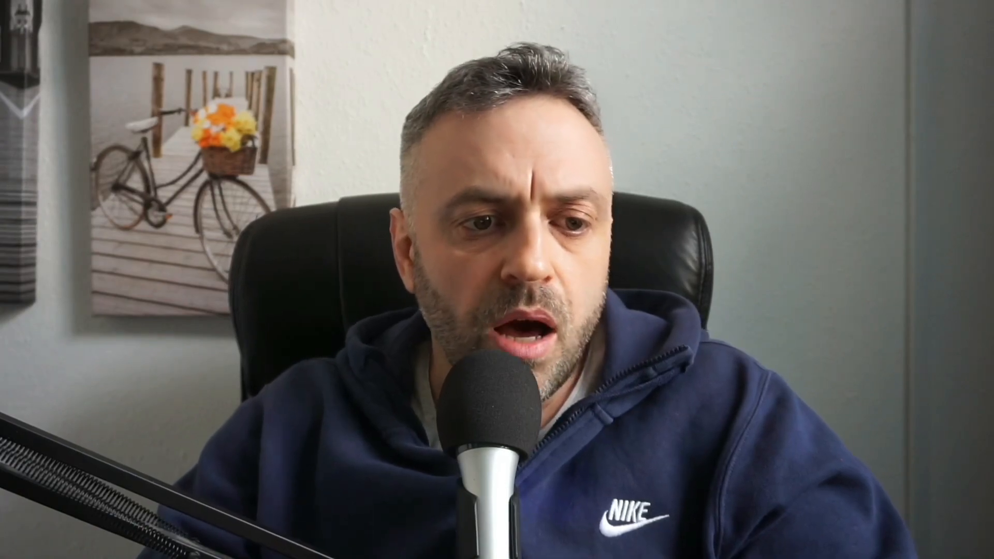
Find the installed Random Picker component with the search "random" and place it in the middle of the Home screen
click(366, 175)
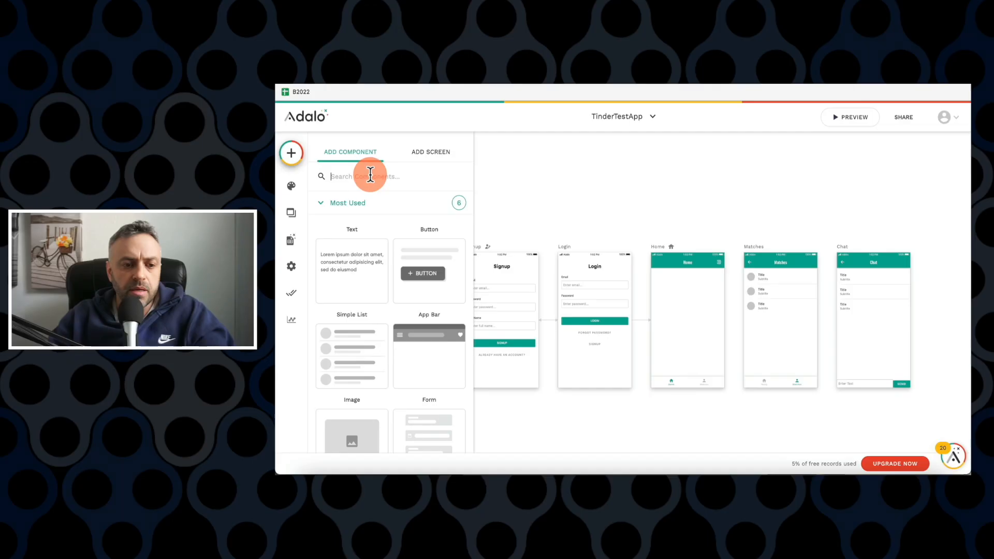
text(random)
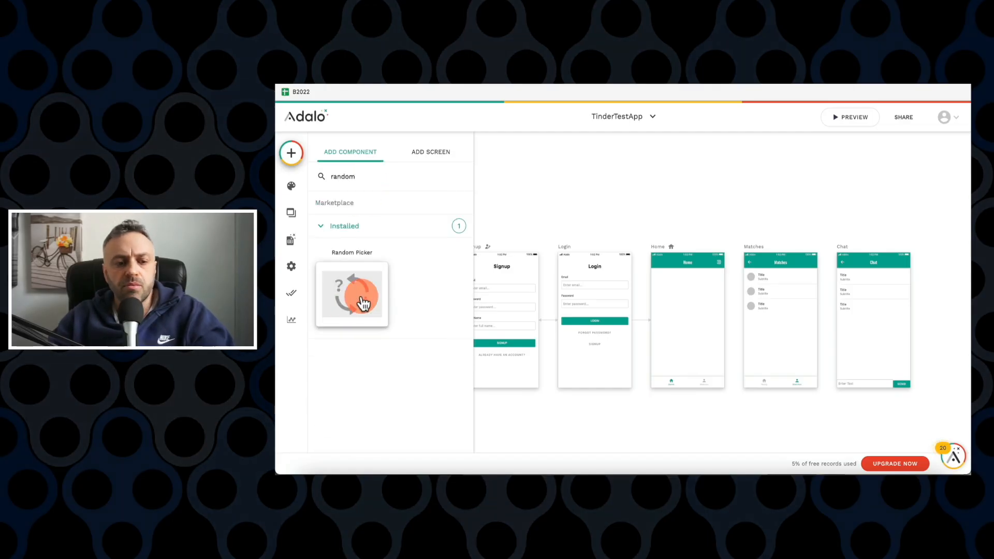
drag(354, 302, 687, 310)
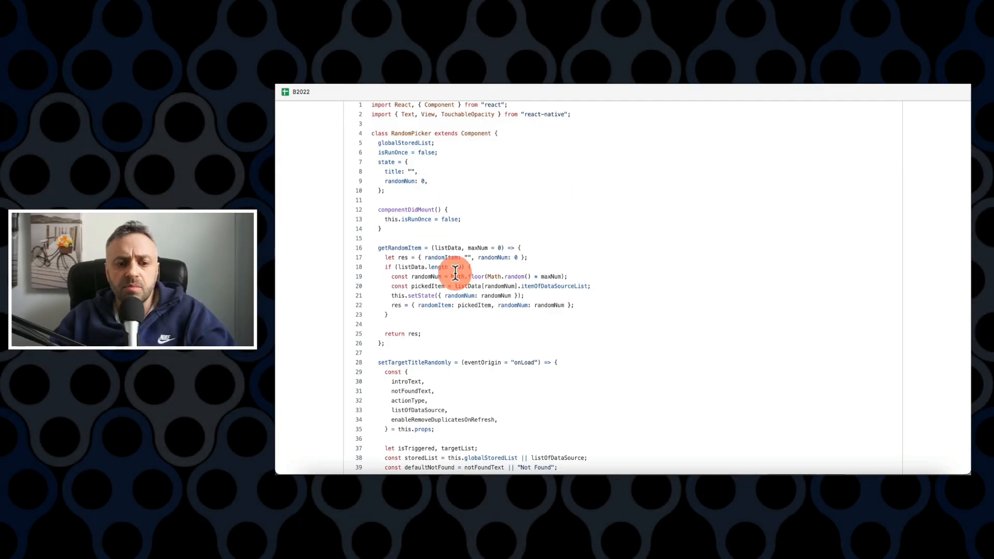
Return from the component's GitHub source to Adalo and move the Random Picker to the right half of the Home screen
scroll(496, 152, up, 5)
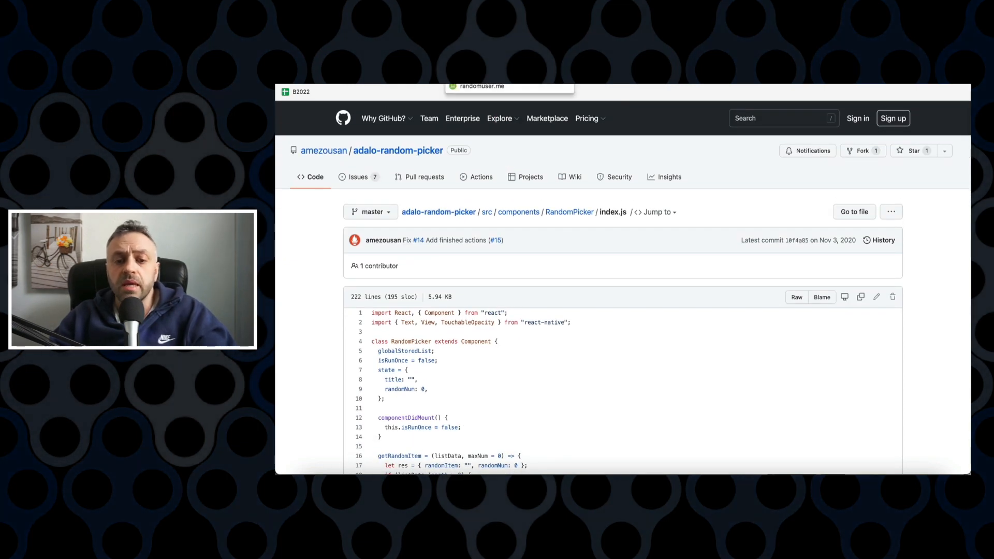
click(370, 59)
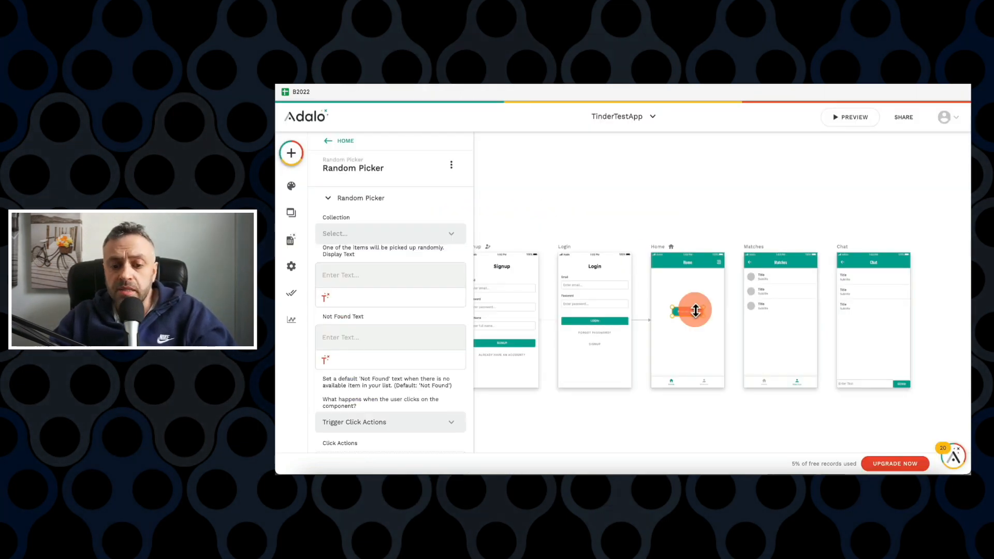
drag(683, 310, 700, 311)
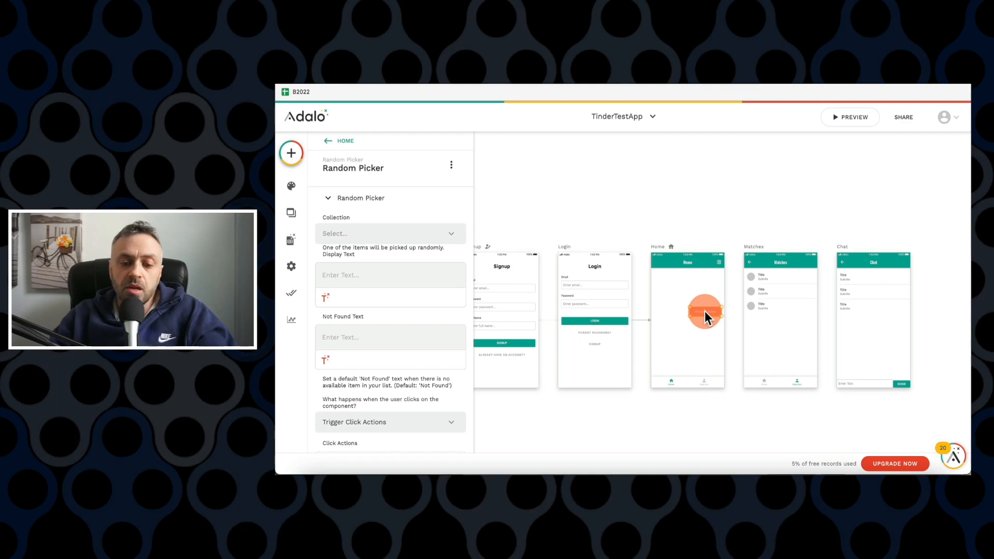
drag(703, 310, 693, 309)
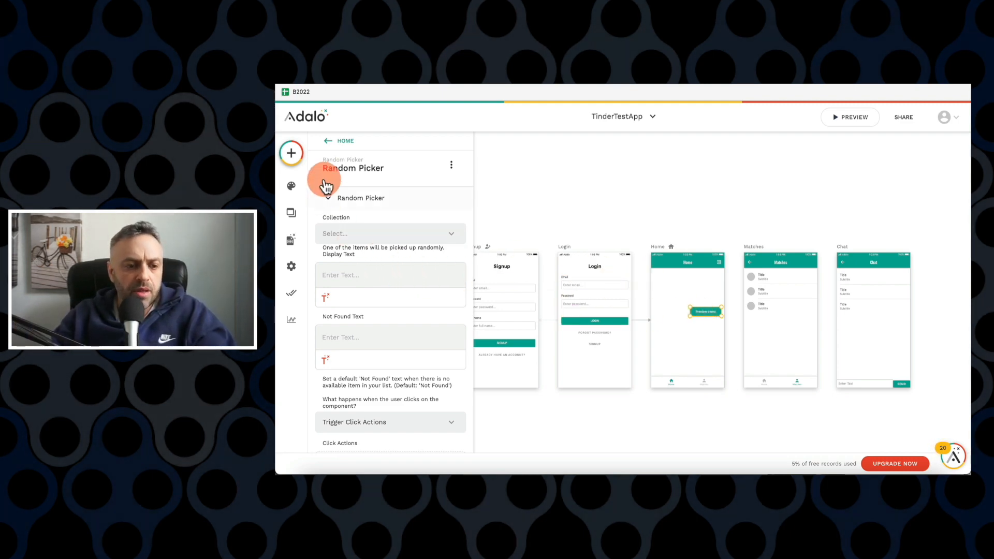
Add a Button component to the Home screen directly left of the Random Picker
click(293, 156)
text(butt)
drag(348, 271, 669, 312)
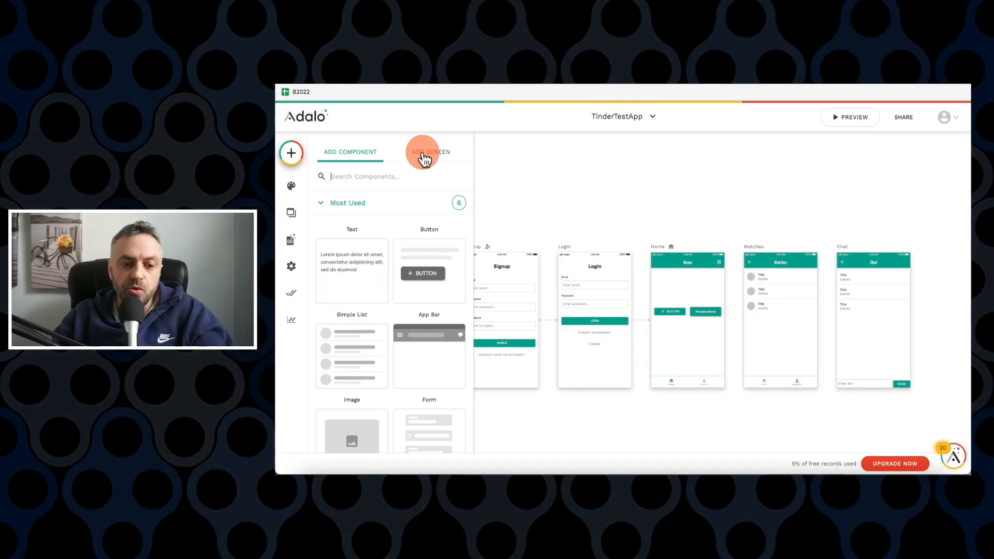
Create a blank screen named Refresh and place it directly above the Home screen
click(423, 160)
click(348, 281)
click(601, 282)
text(Refresh)
key(Return)
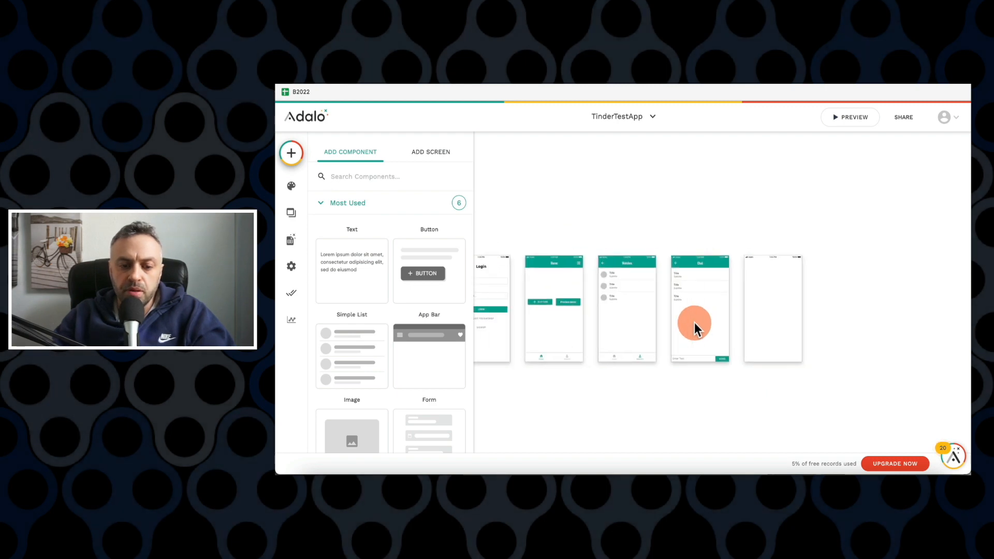
drag(843, 279, 621, 148)
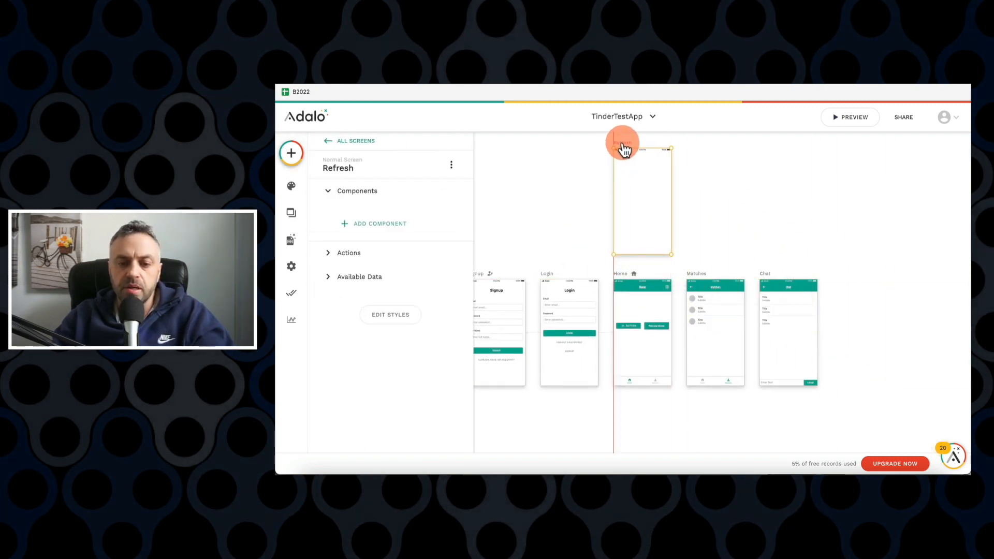
Set the new Home button's text to "LEFT SWIPE" and remove its icon
click(651, 322)
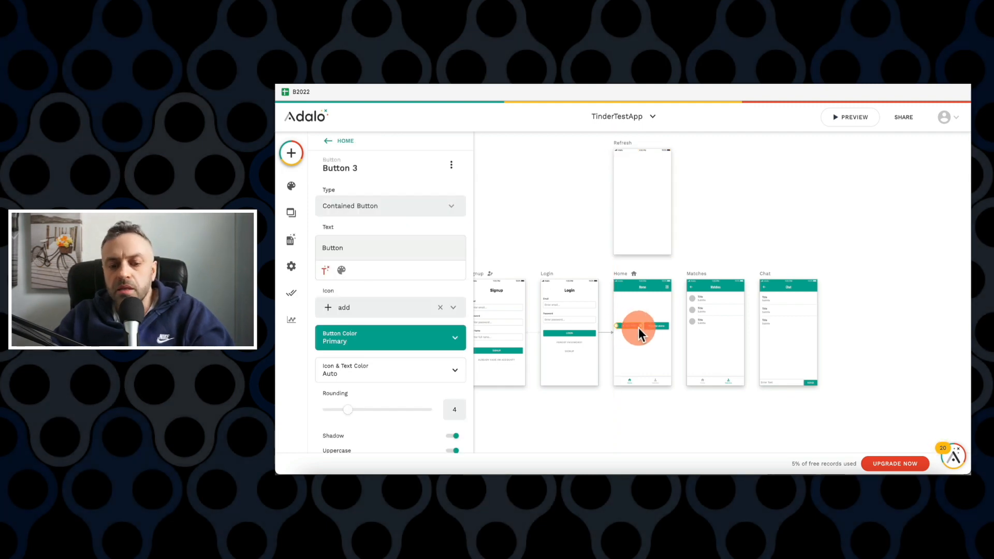
drag(345, 247, 407, 252)
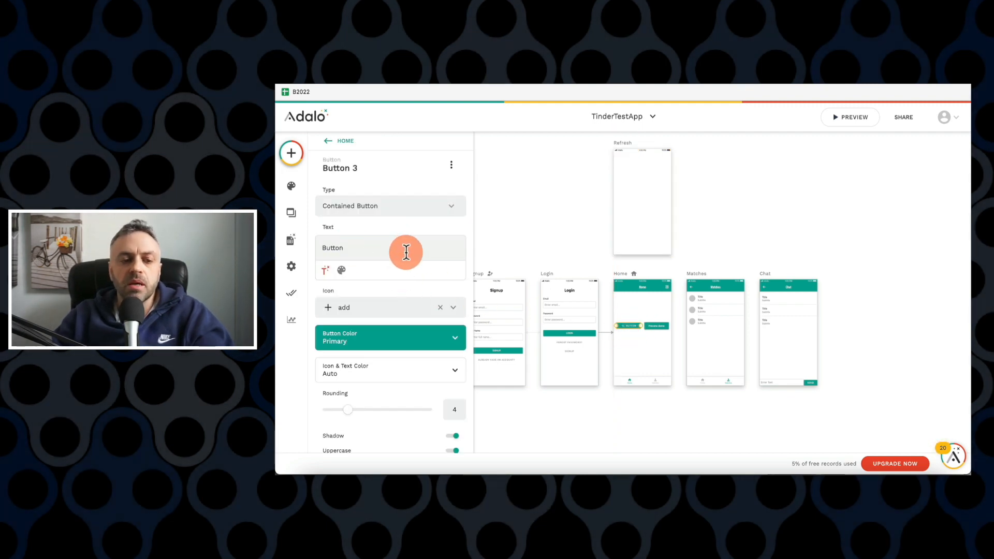
text(LEFT SWIPE)
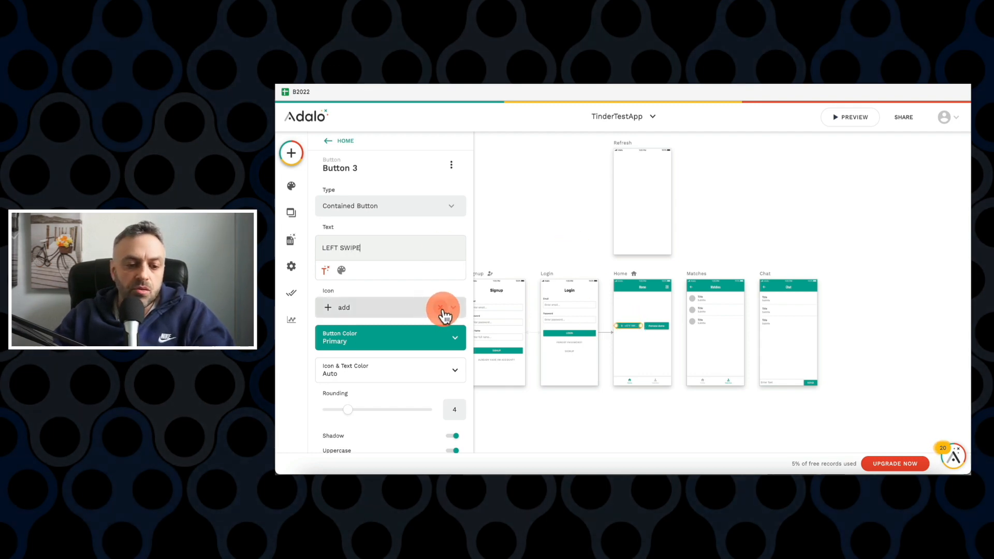
click(441, 309)
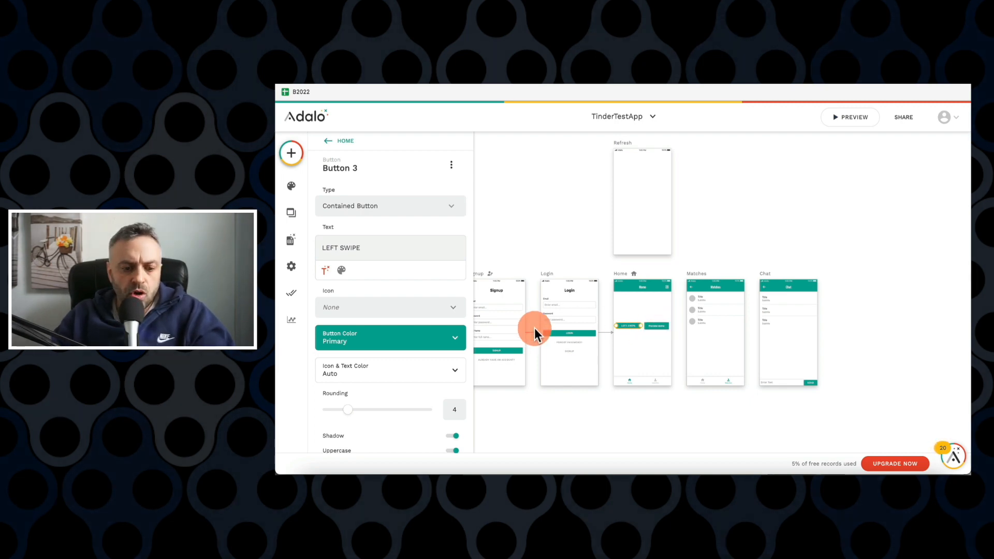
Give the LEFT SWIPE button a click action that links to the Refresh screen
scroll(438, 366, down, 2)
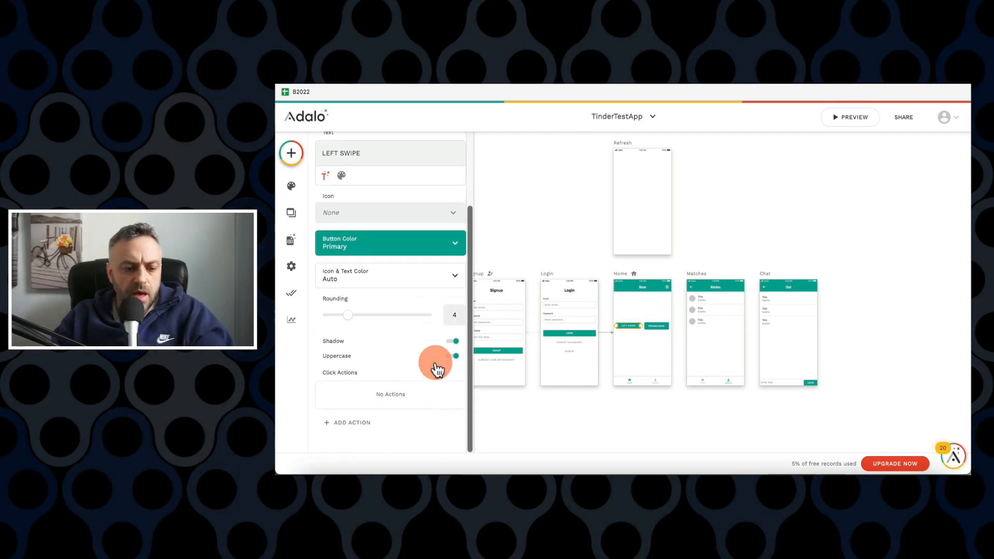
click(368, 422)
mouse_move(397, 251)
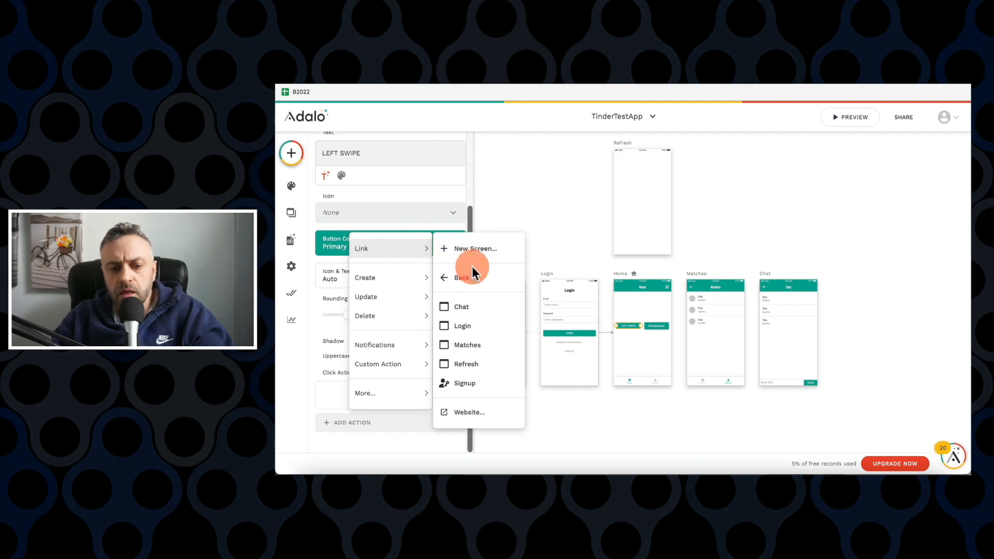
click(476, 370)
Give the Refresh screen an action that links to Home when a user visits it
click(650, 232)
click(626, 149)
click(361, 255)
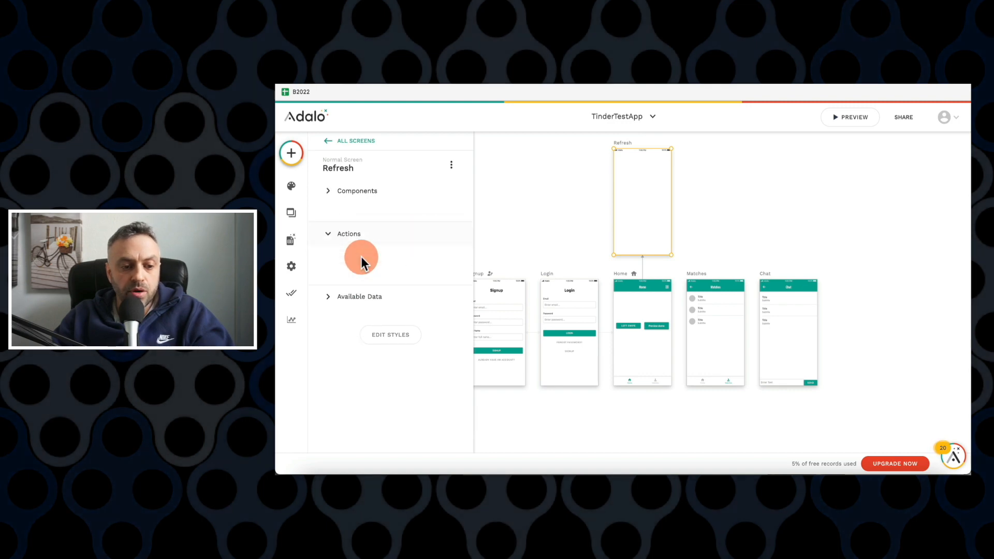
click(357, 287)
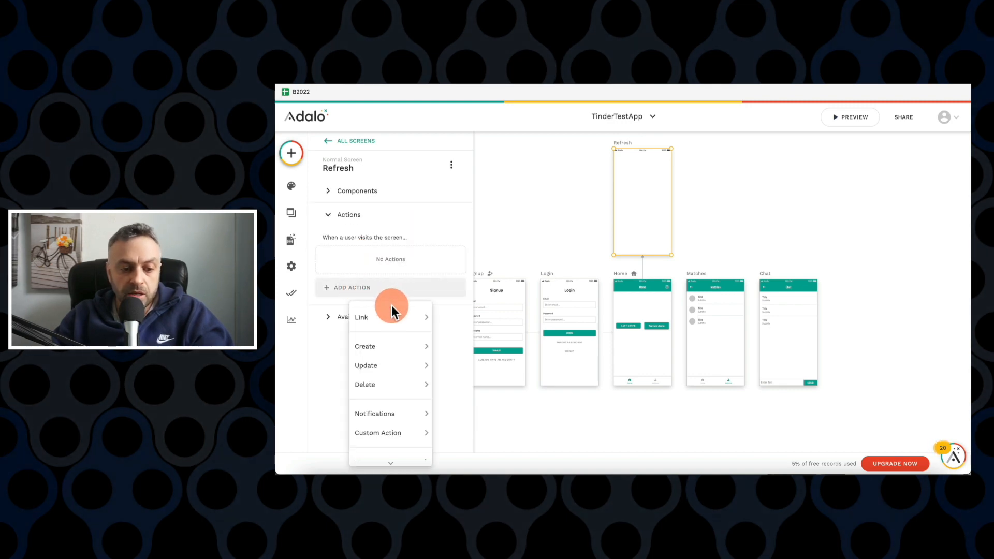
mouse_move(391, 315)
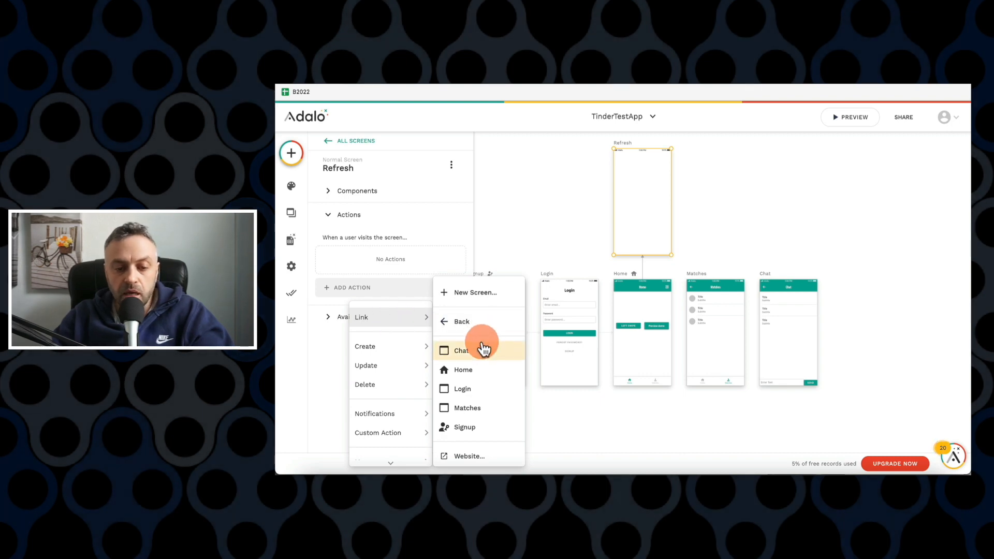
click(481, 371)
click(578, 244)
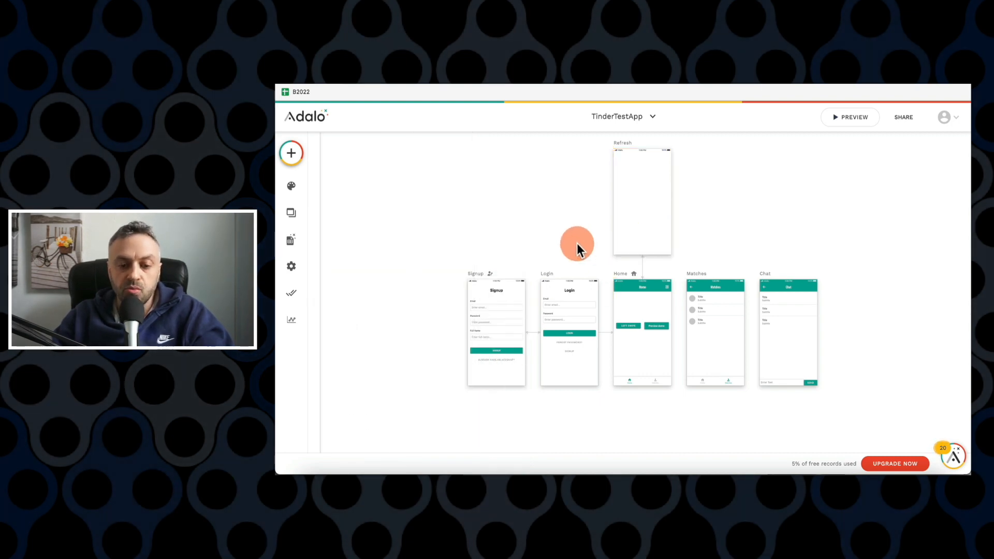
Set the Random Picker's collection to Users and replace its display text with the user's Username field
click(630, 325)
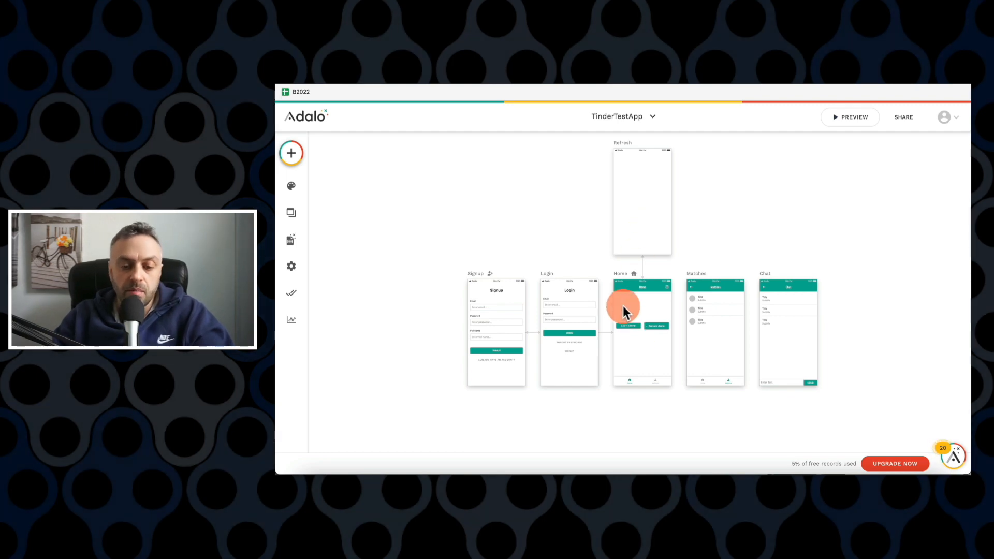
click(661, 325)
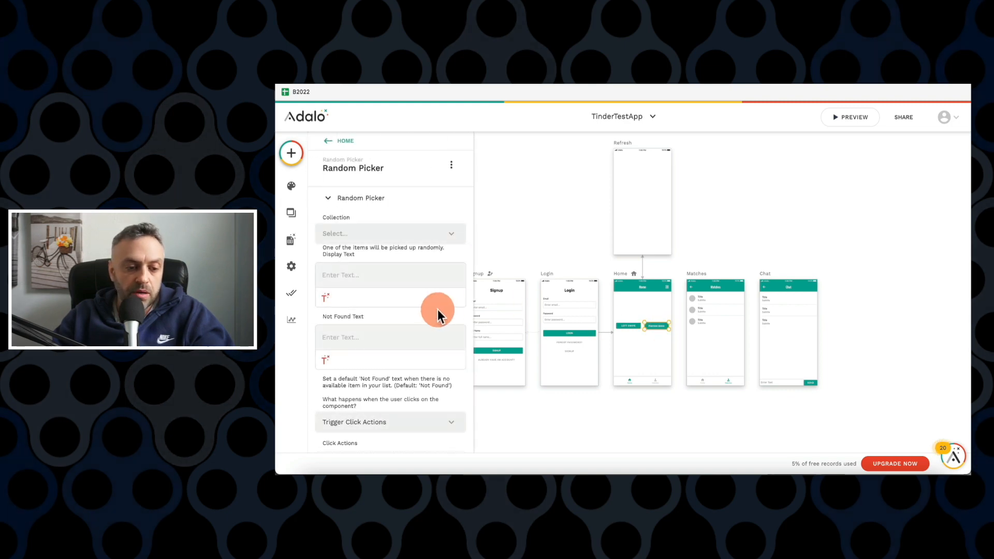
click(408, 235)
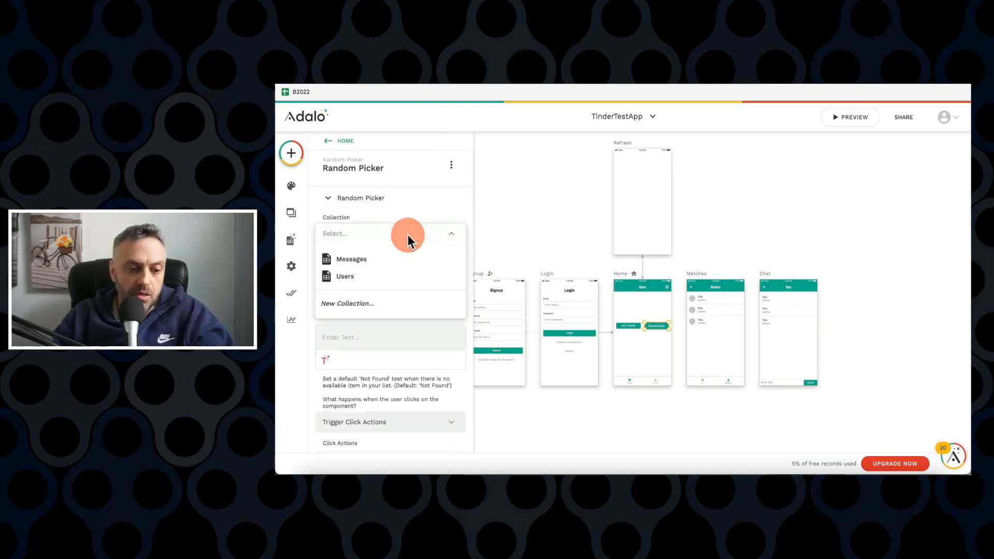
click(381, 279)
scroll(383, 284, down, 2)
scroll(383, 284, down, 3)
scroll(382, 277, up, 2)
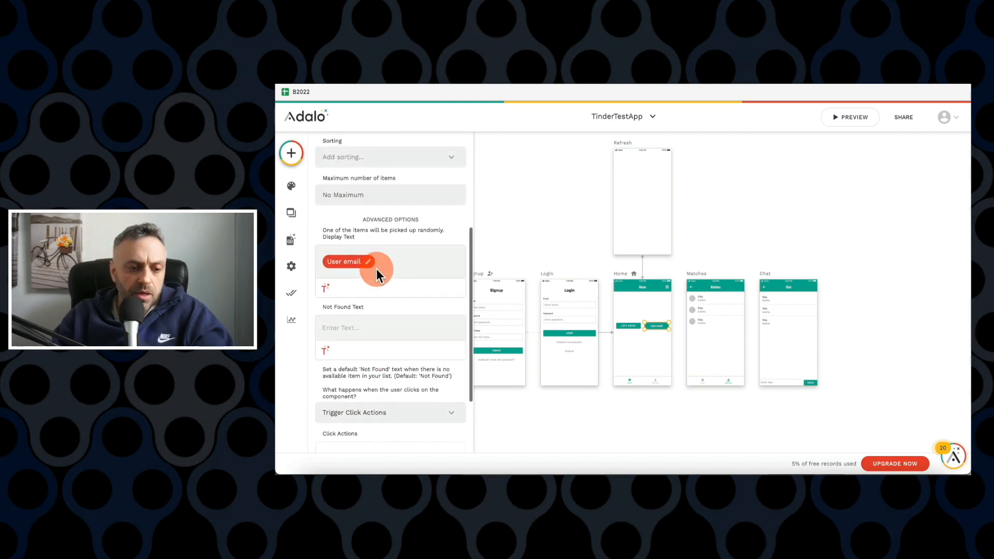
click(394, 262)
key(BackSpace)
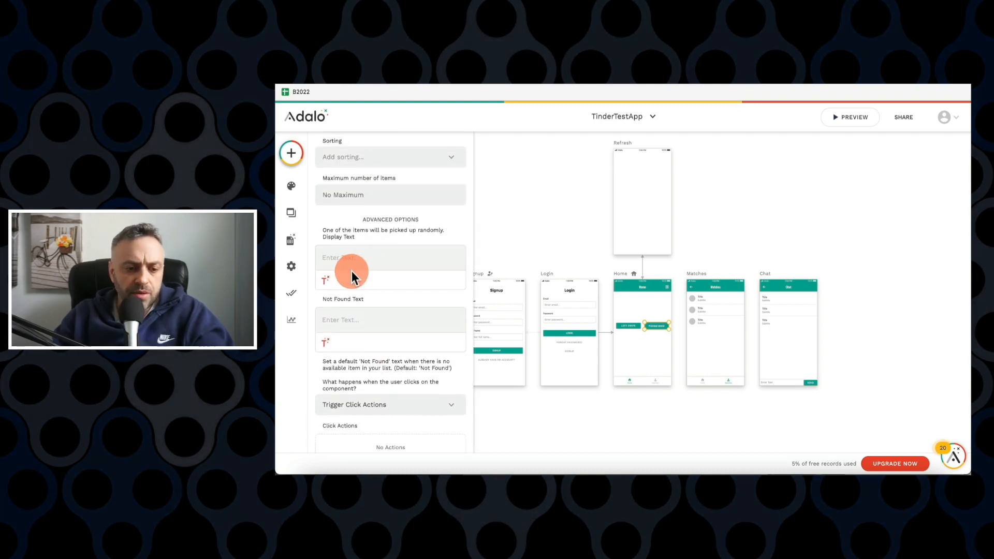
click(326, 280)
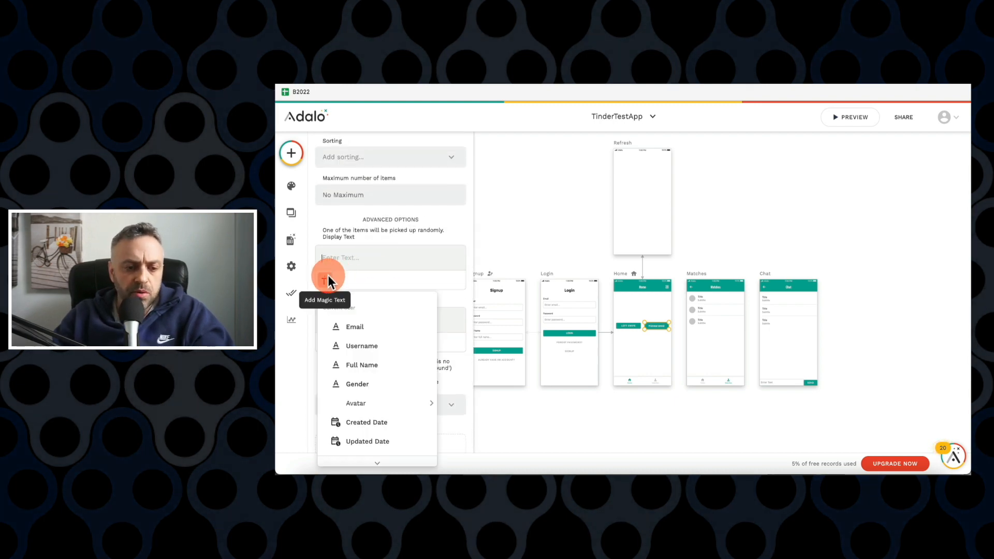
click(378, 346)
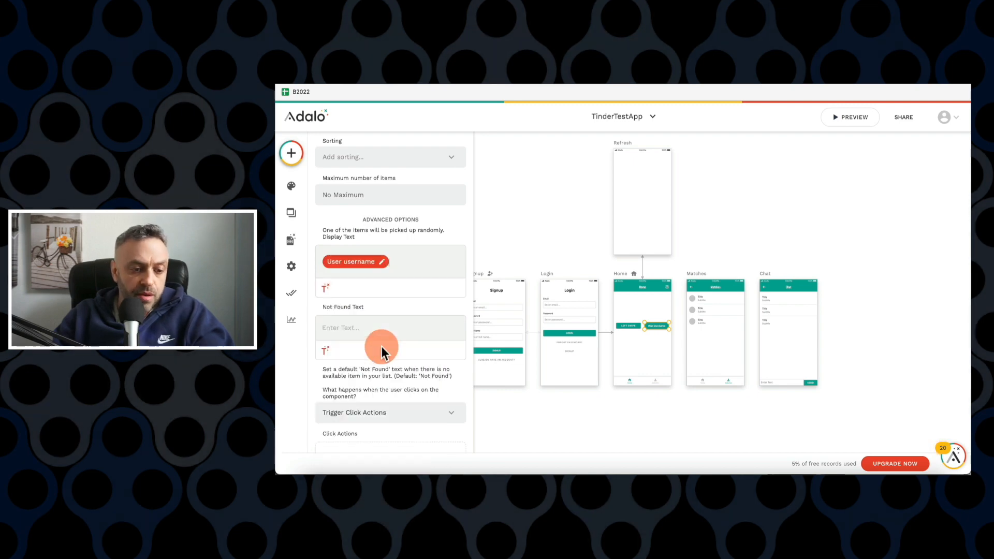
Set the Random Picker's not-found text to "NO MORE USERS"
click(348, 324)
text(NOT)
key(BackSpace)
key(BackSpace)
key(BackSpace)
text(NO MORE USERS)
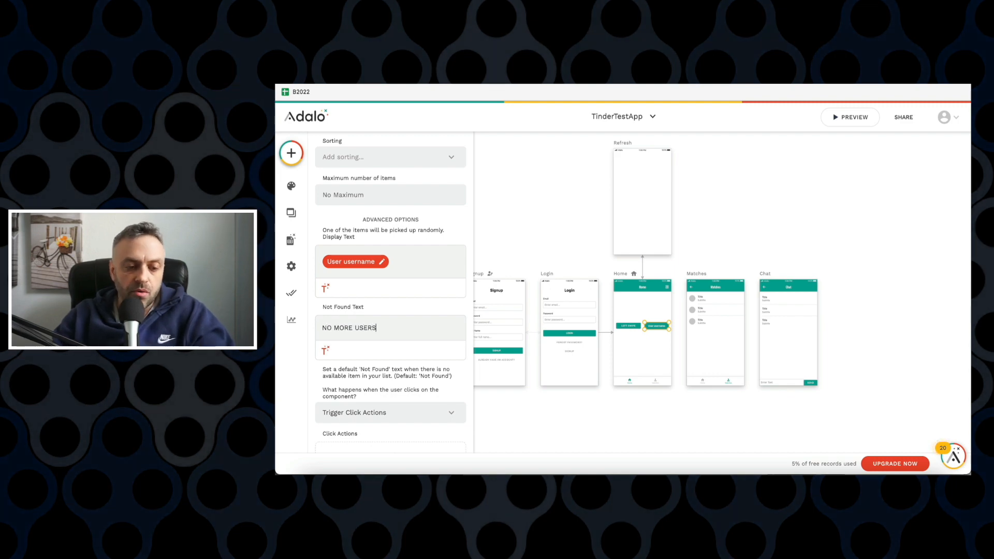
scroll(352, 333, down, 3)
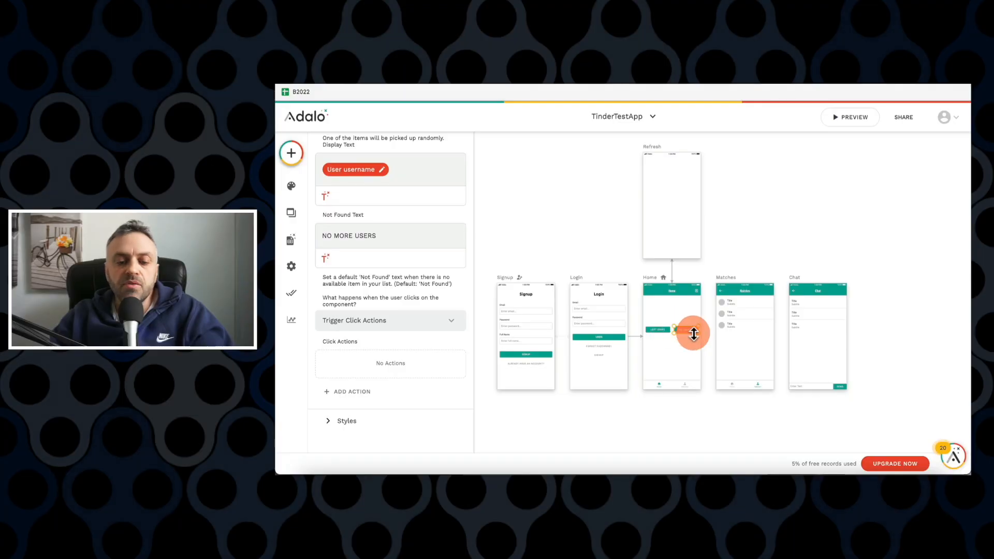
Add a custom filter to the Random Picker: Gender is not equal to Logged In User > Gender
drag(692, 333, 676, 329)
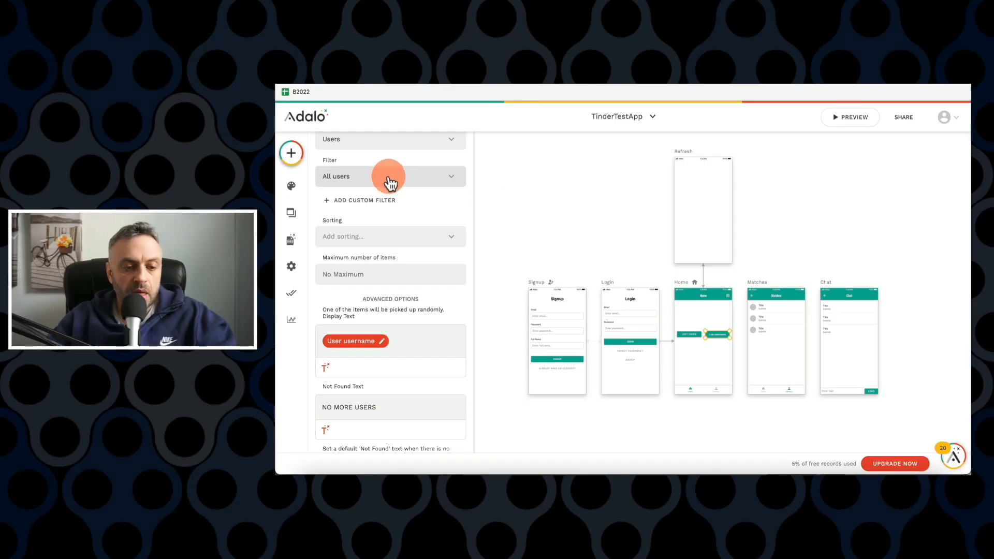
click(718, 326)
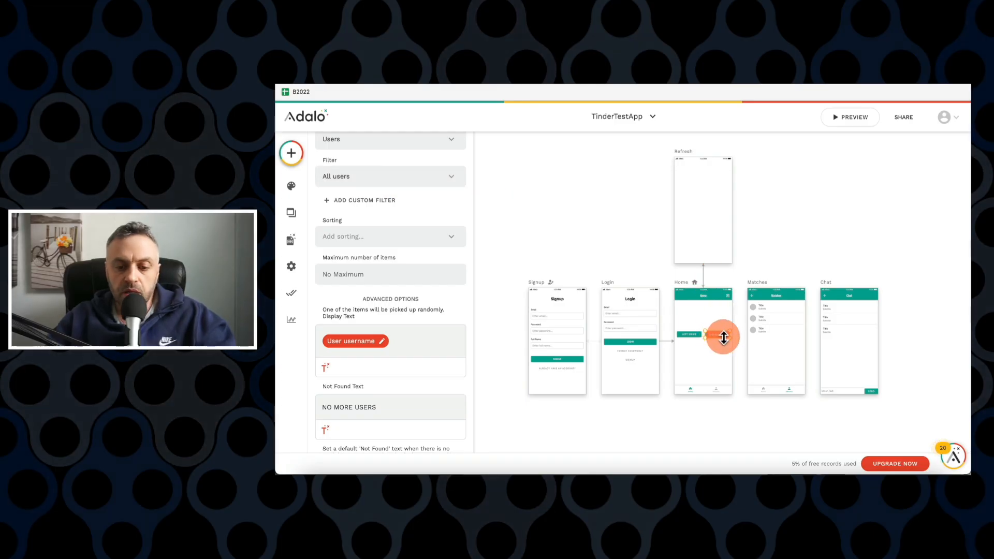
click(372, 201)
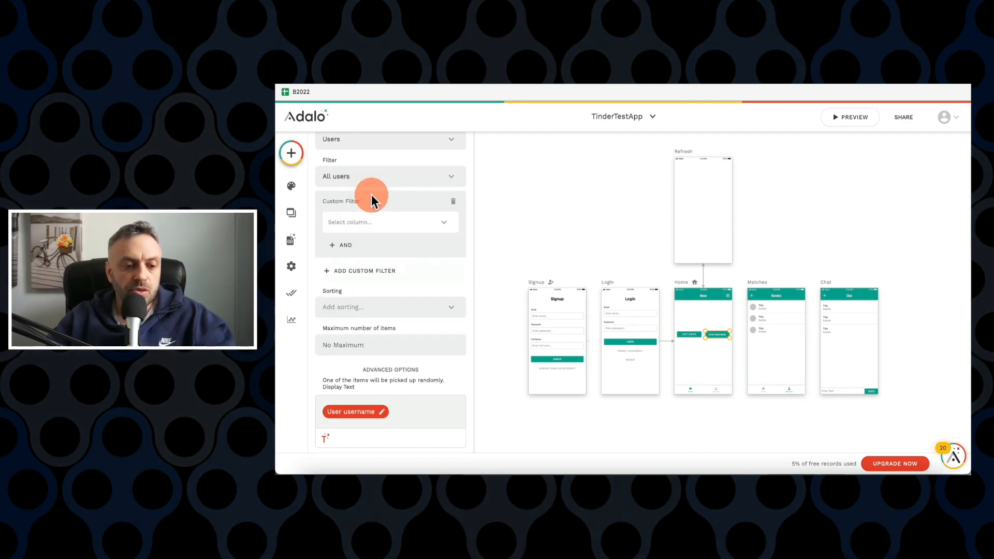
click(372, 222)
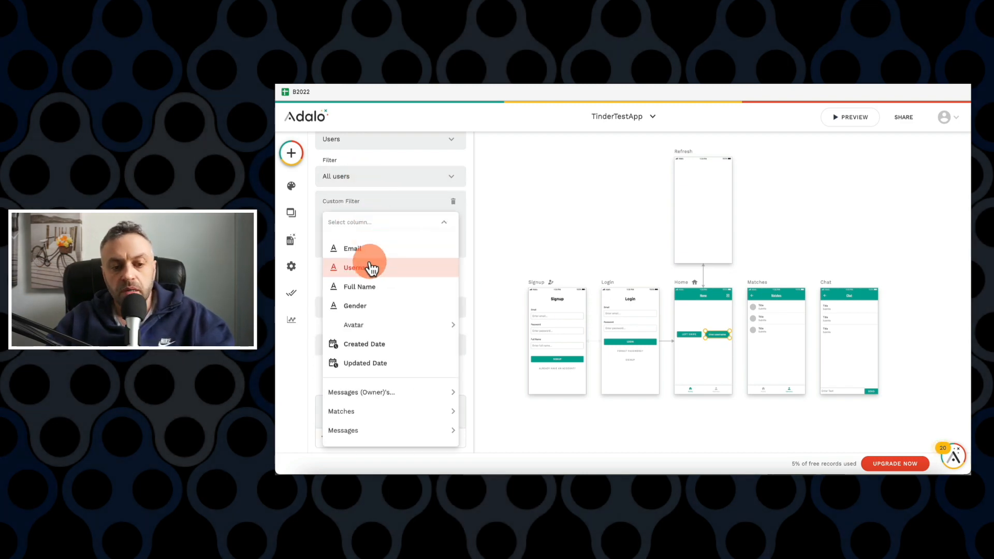
click(355, 306)
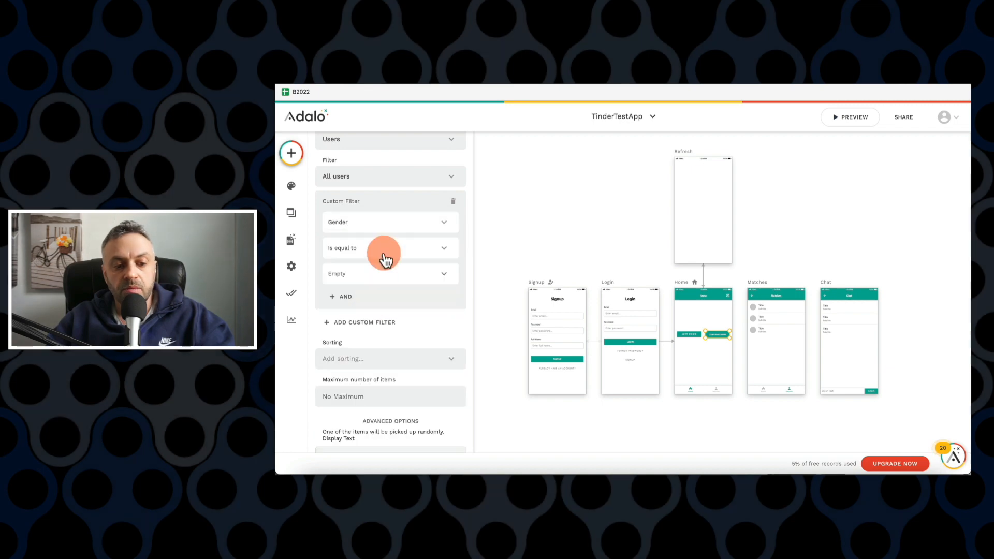
click(385, 254)
click(378, 294)
click(433, 277)
click(444, 275)
mouse_move(442, 300)
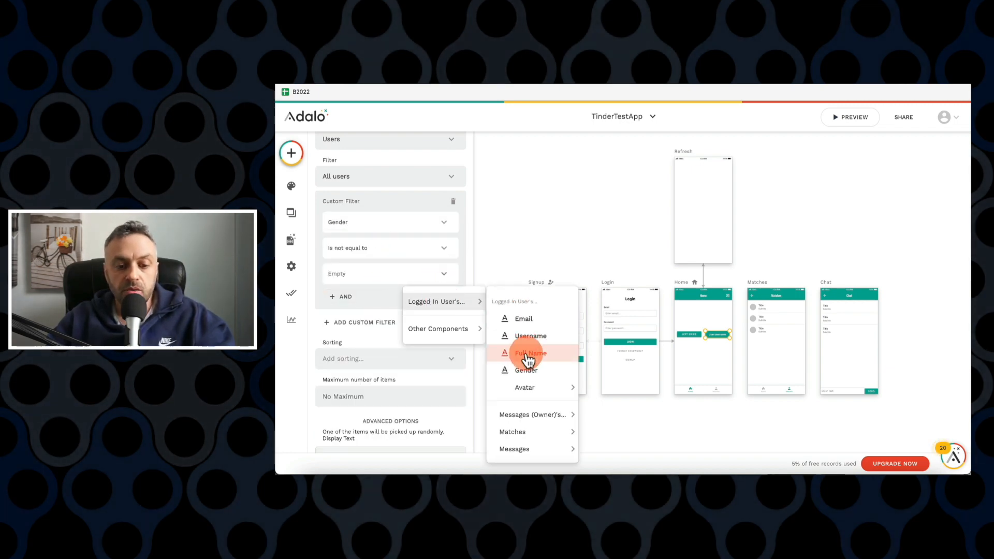
click(528, 370)
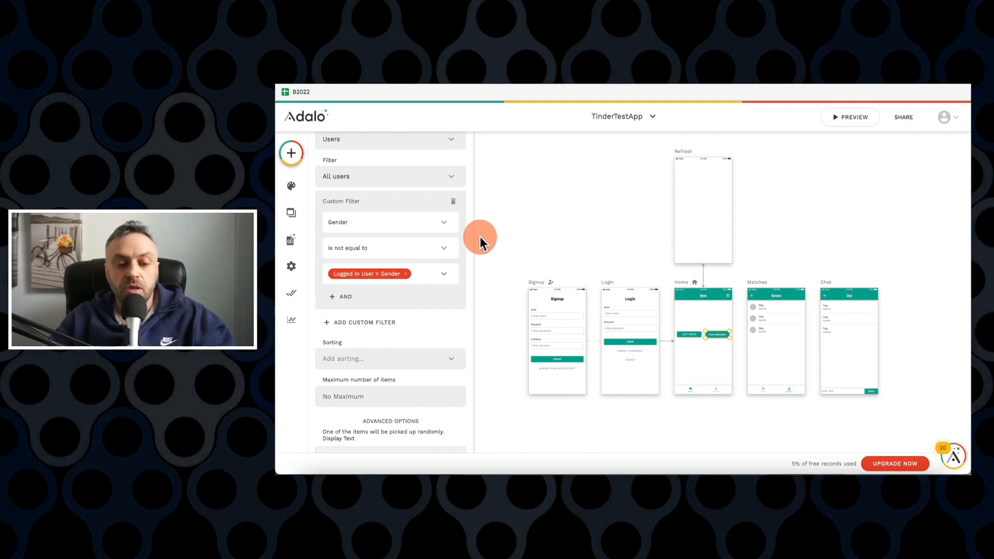
Add a Random Picker click action that updates the Logged In User, with Matches set to Add Current User
scroll(409, 306, down, 5)
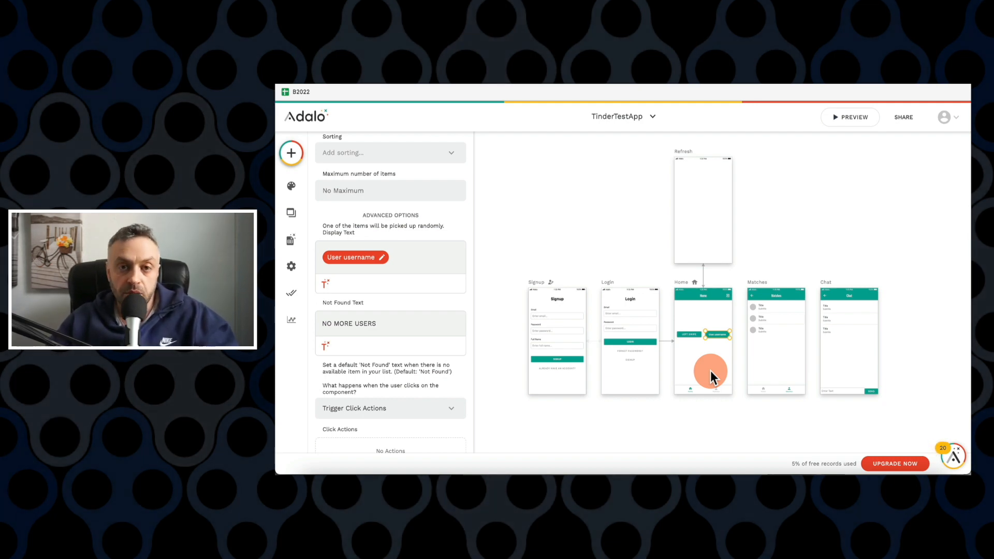
scroll(368, 398, down, 2)
click(366, 394)
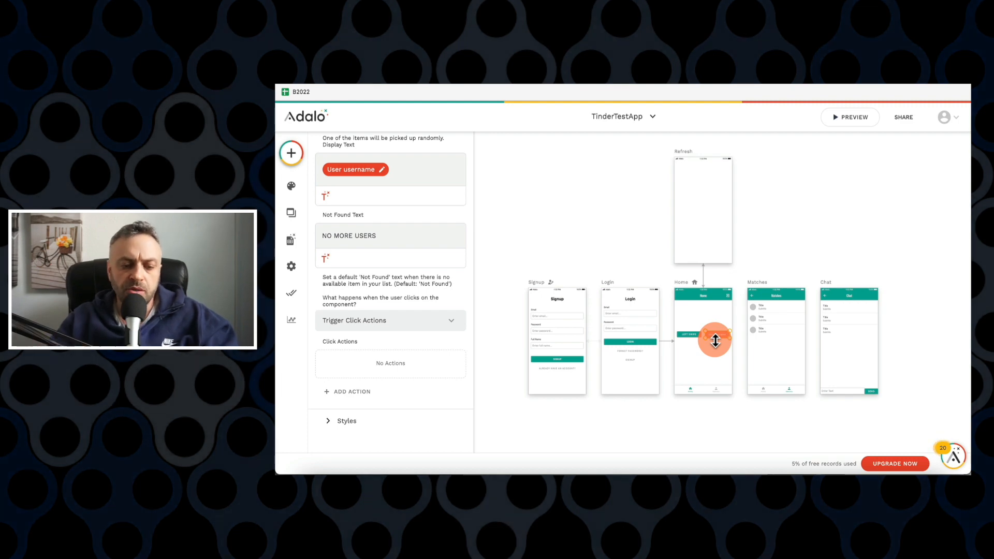
click(363, 392)
mouse_move(414, 266)
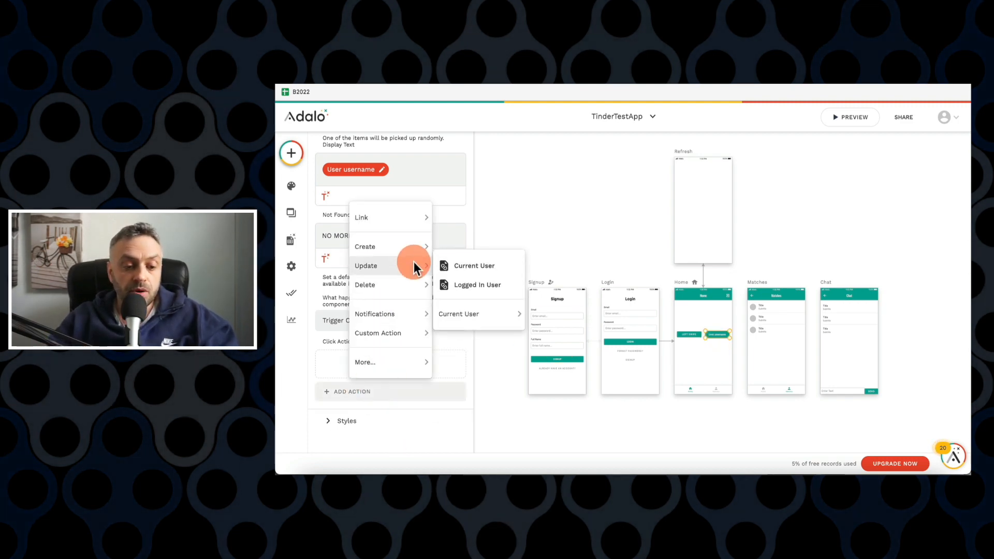
click(468, 285)
scroll(420, 334, down, 7)
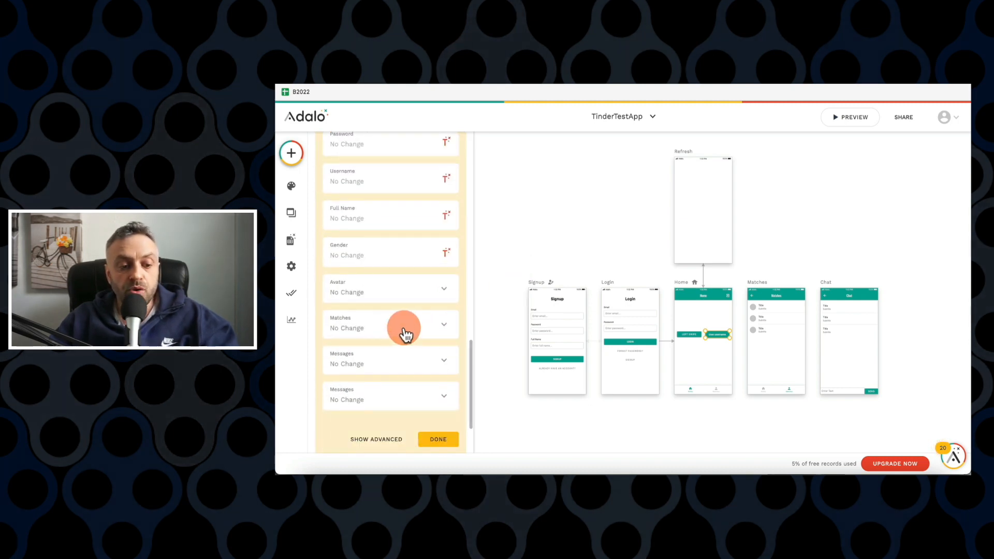
click(377, 328)
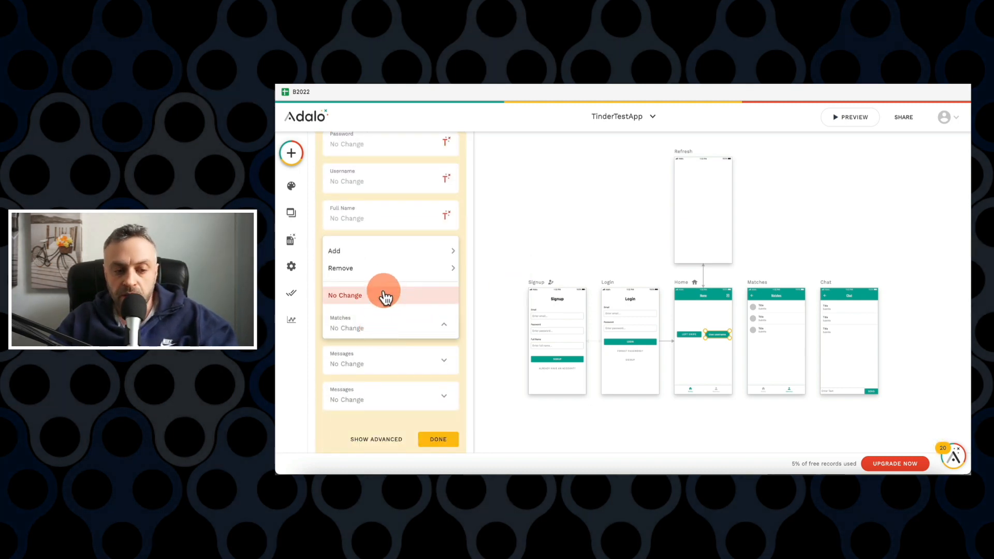
mouse_move(387, 253)
click(484, 265)
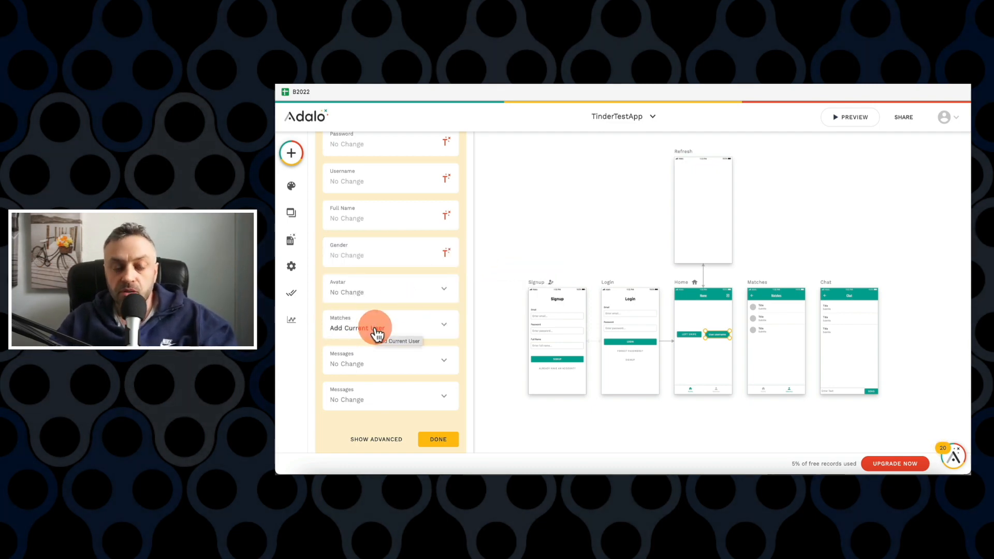
click(439, 441)
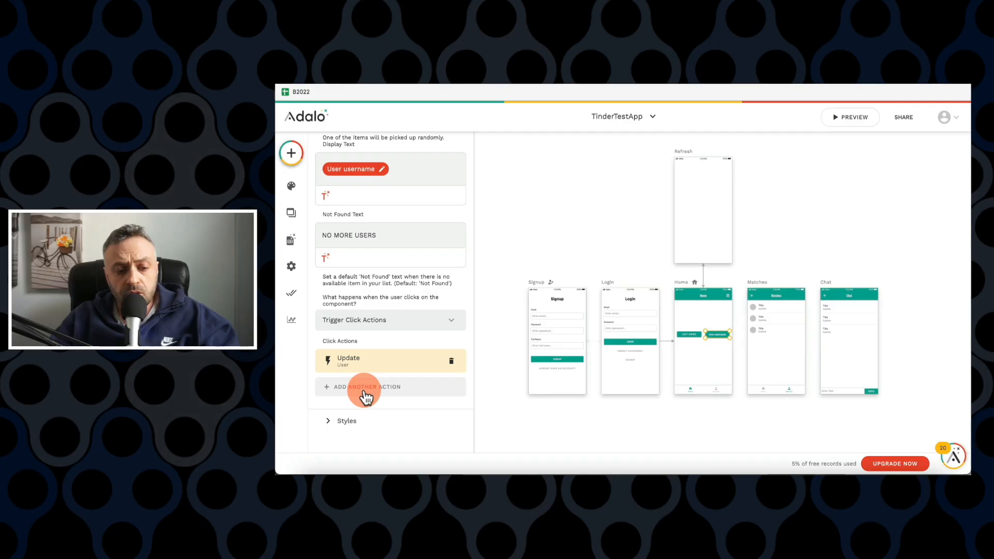
Add another click action to the Random Picker that links to the Matches screen
click(365, 390)
mouse_move(411, 213)
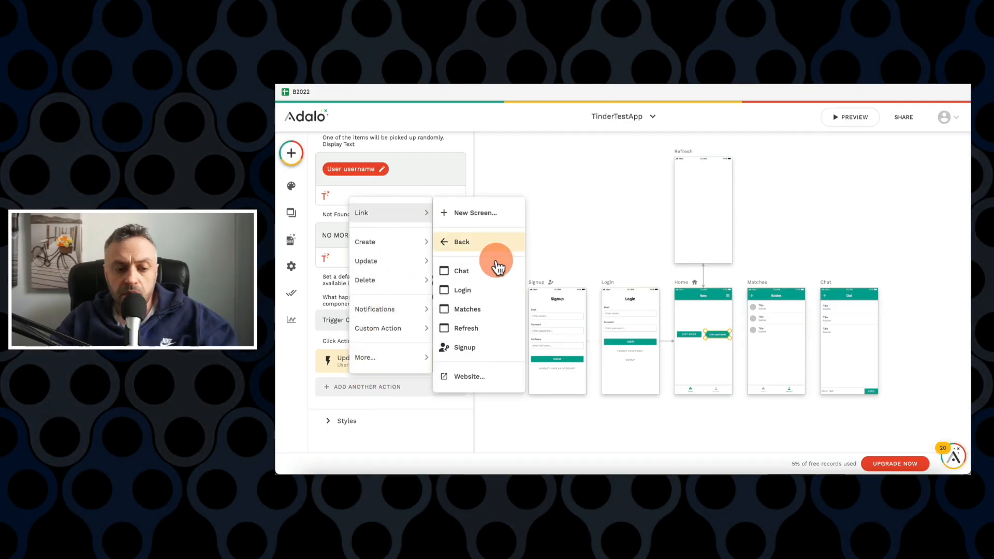
click(486, 309)
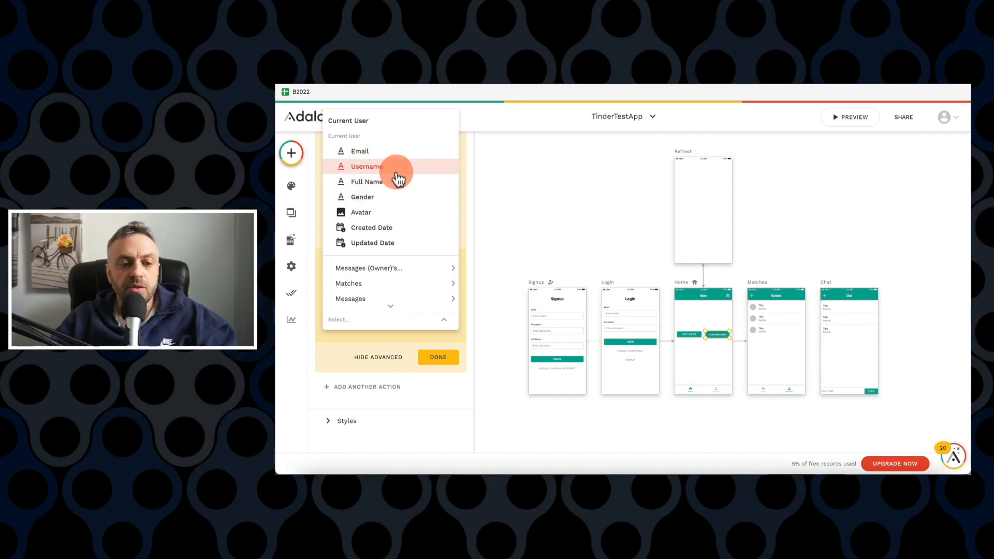
Make the Matches link happen only if Current User > Matches contains Logged In User
mouse_move(395, 282)
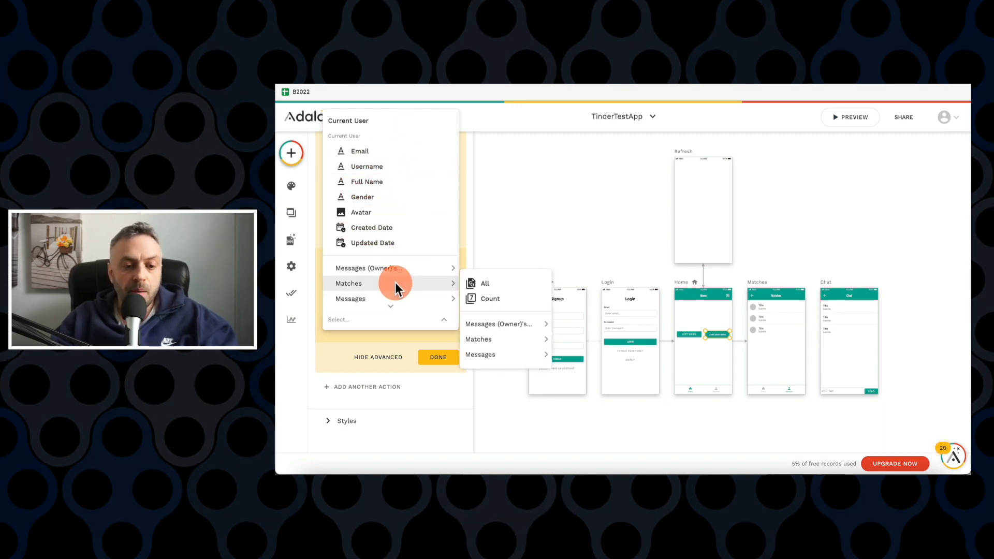
click(487, 285)
click(443, 369)
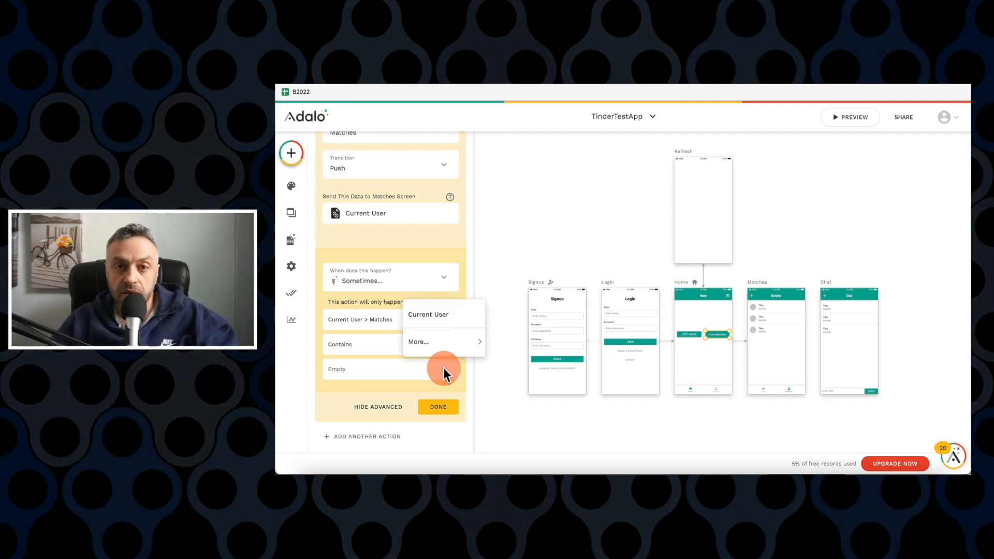
mouse_move(450, 342)
click(515, 343)
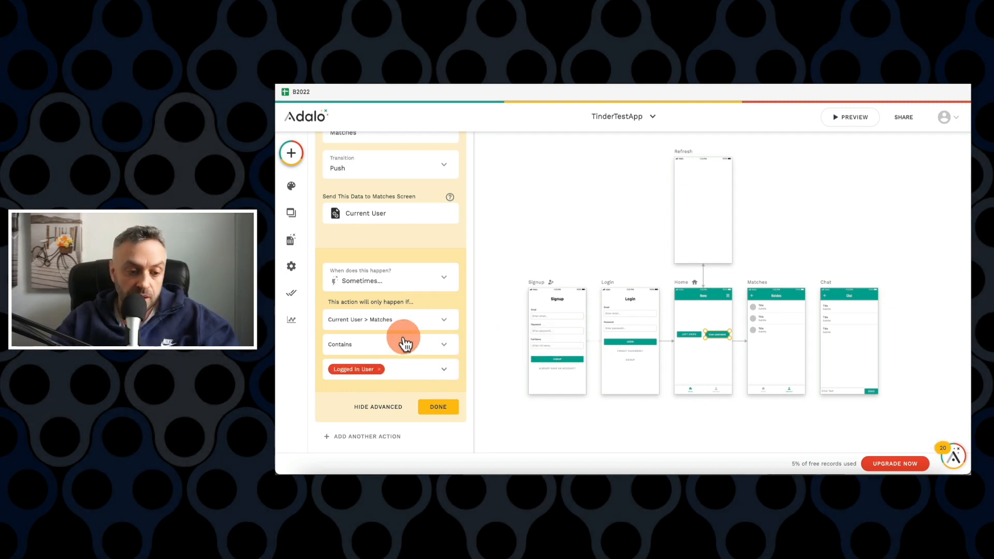
click(436, 407)
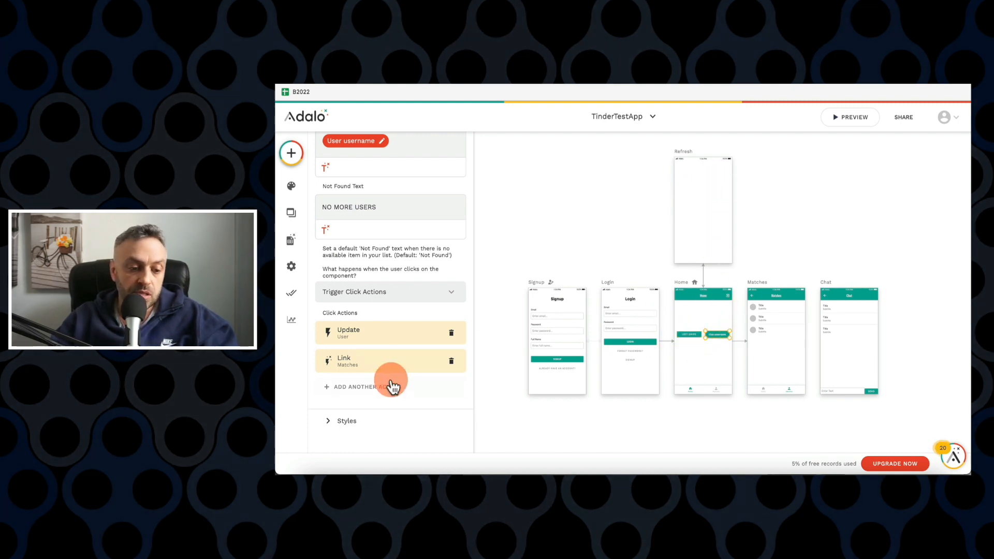
Add a third click action to the Random Picker that links to the Refresh screen with transition None
click(366, 387)
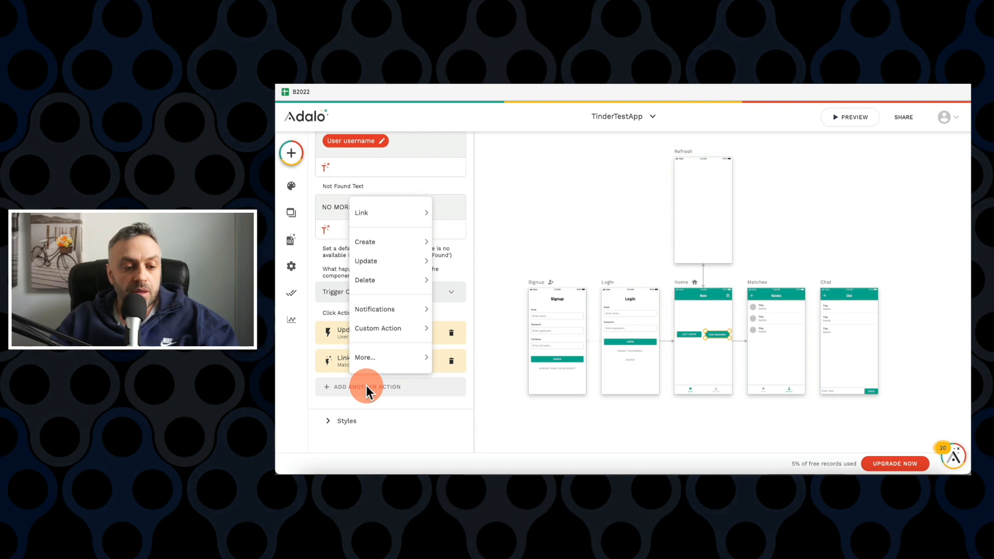
mouse_move(411, 213)
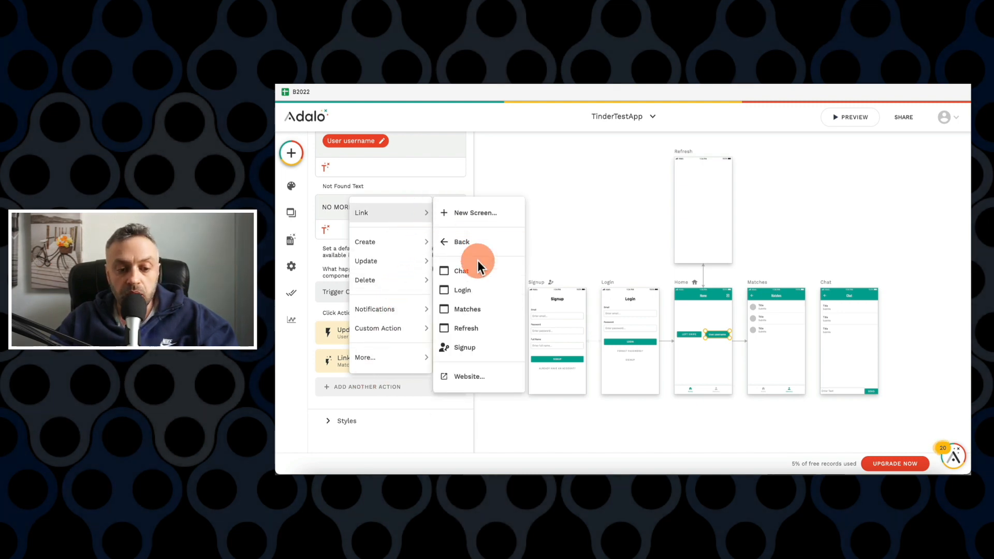
click(469, 328)
click(408, 269)
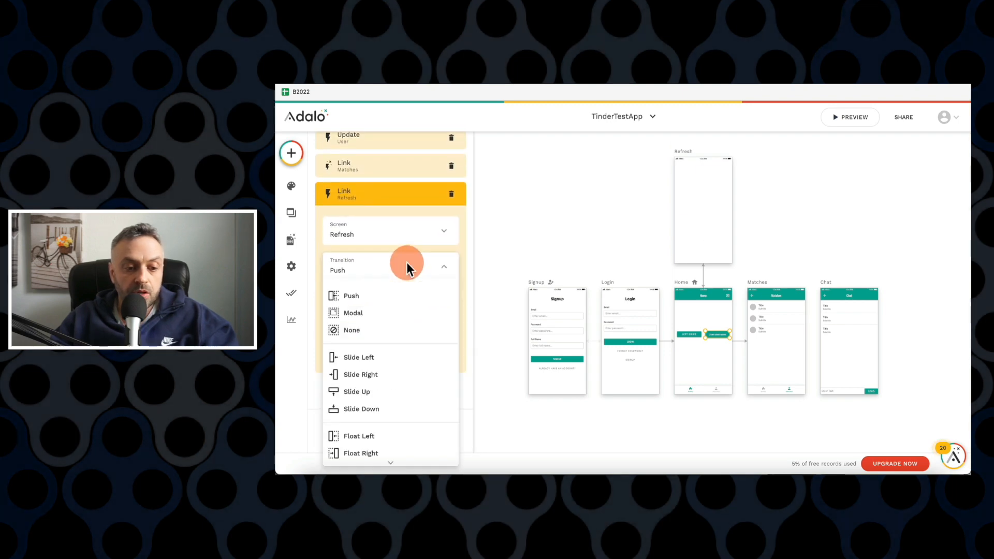
click(386, 334)
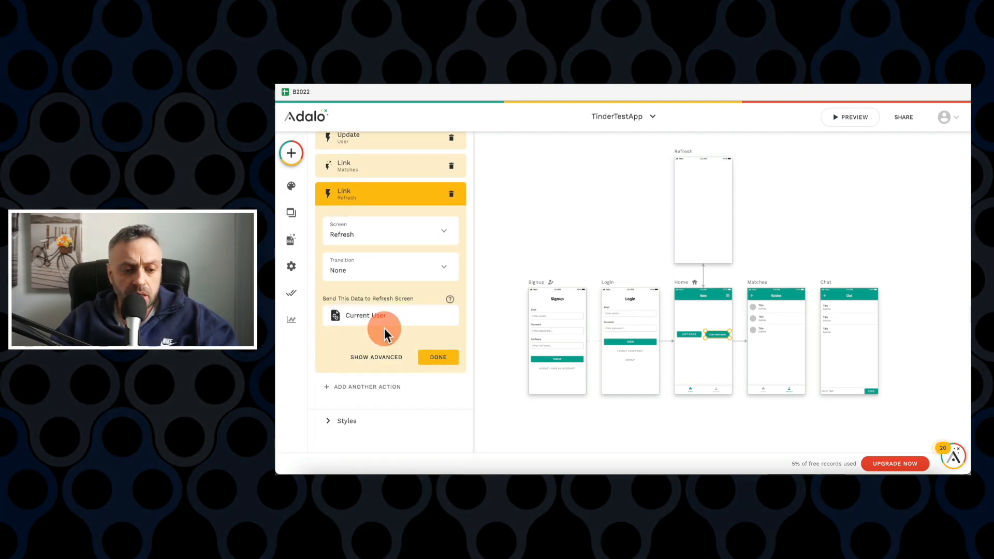
Make the Refresh link happen only sometimes, if Current User > Matches does not contain Logged In User
click(389, 360)
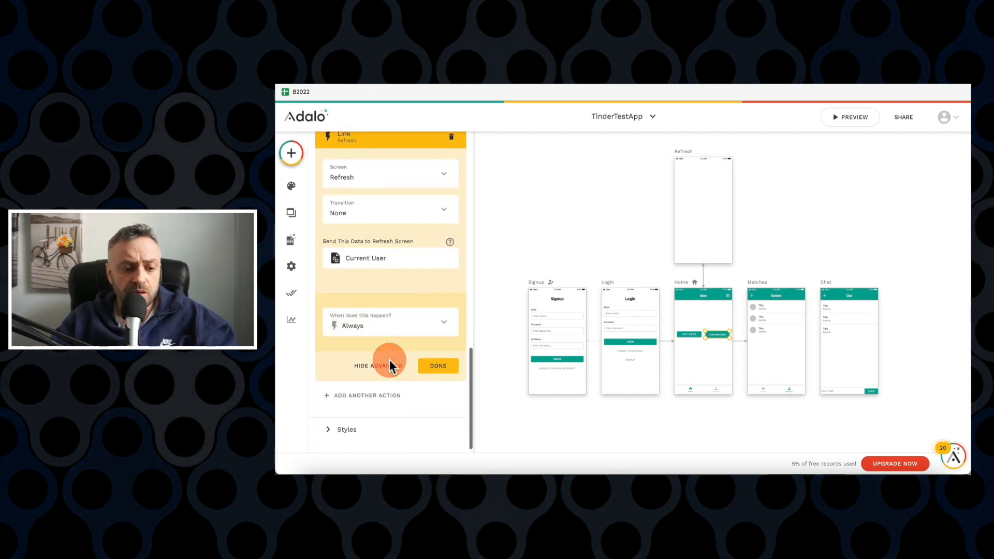
click(410, 319)
click(412, 284)
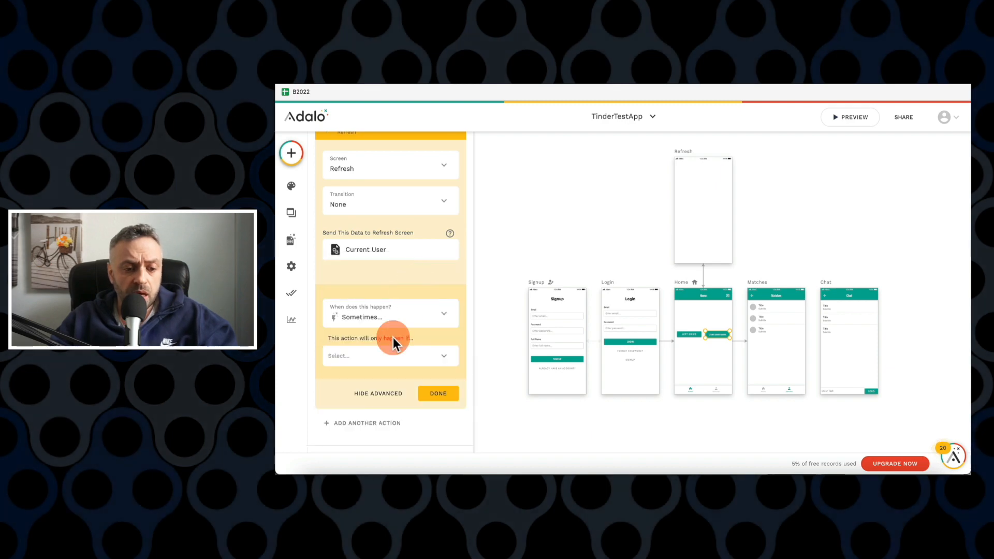
scroll(398, 334, down, 1)
click(421, 317)
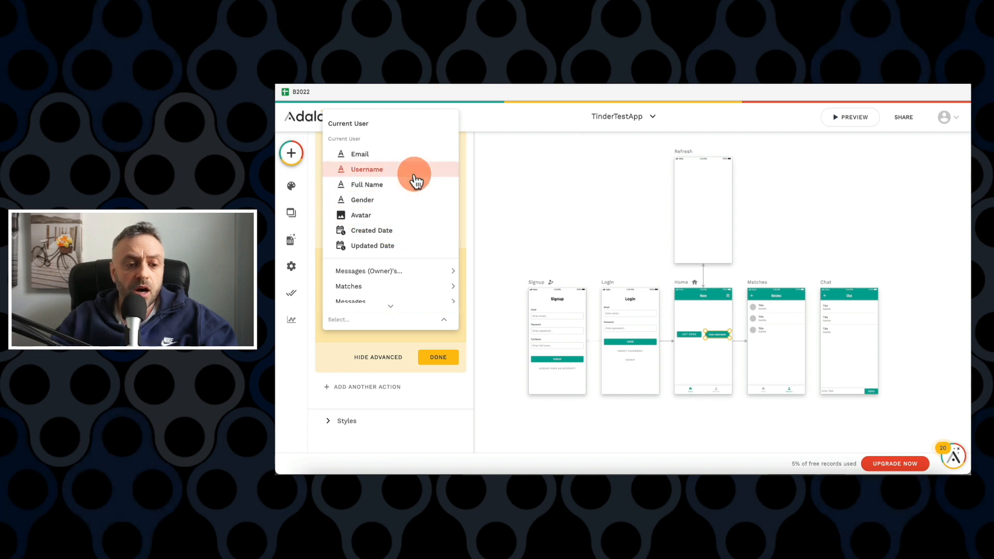
mouse_move(399, 288)
click(484, 287)
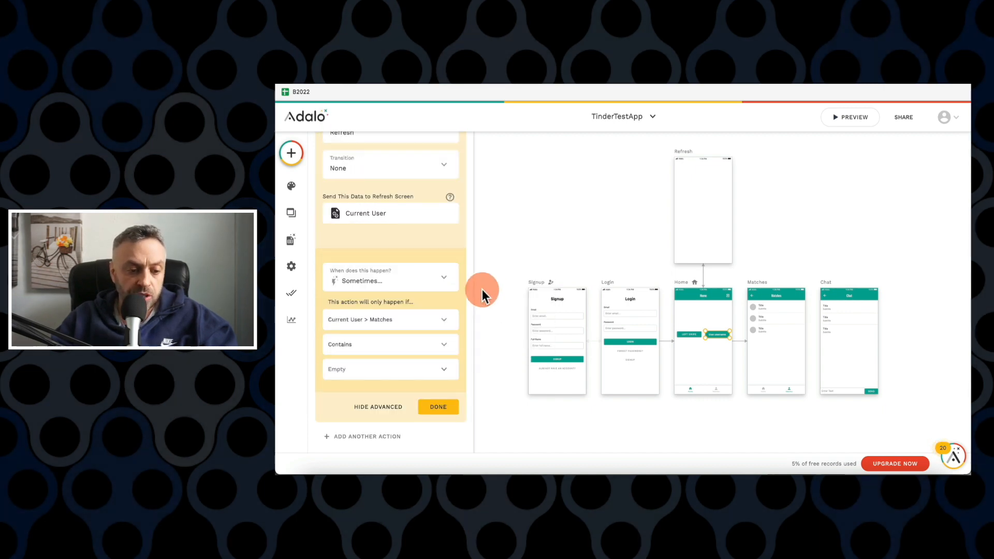
click(397, 350)
click(409, 323)
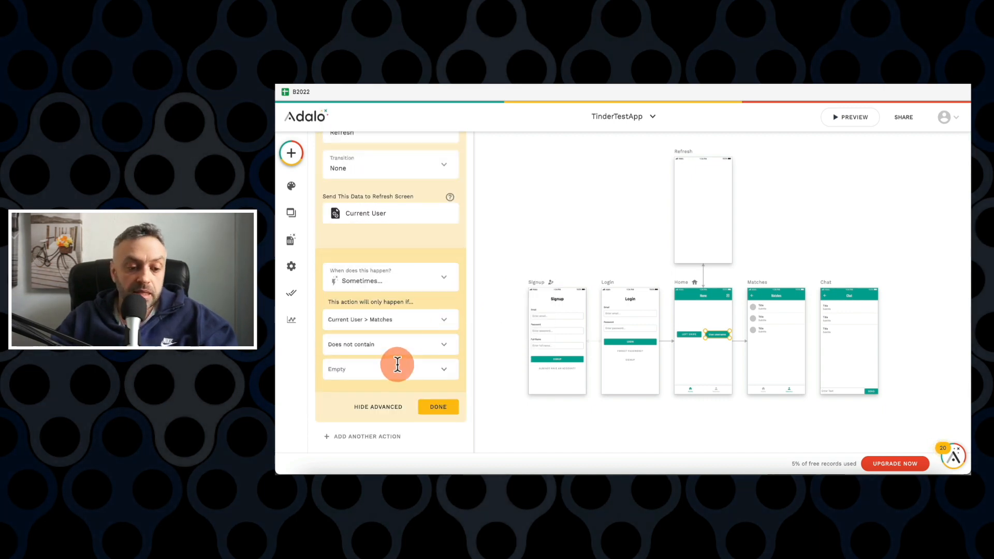
click(443, 370)
mouse_move(453, 343)
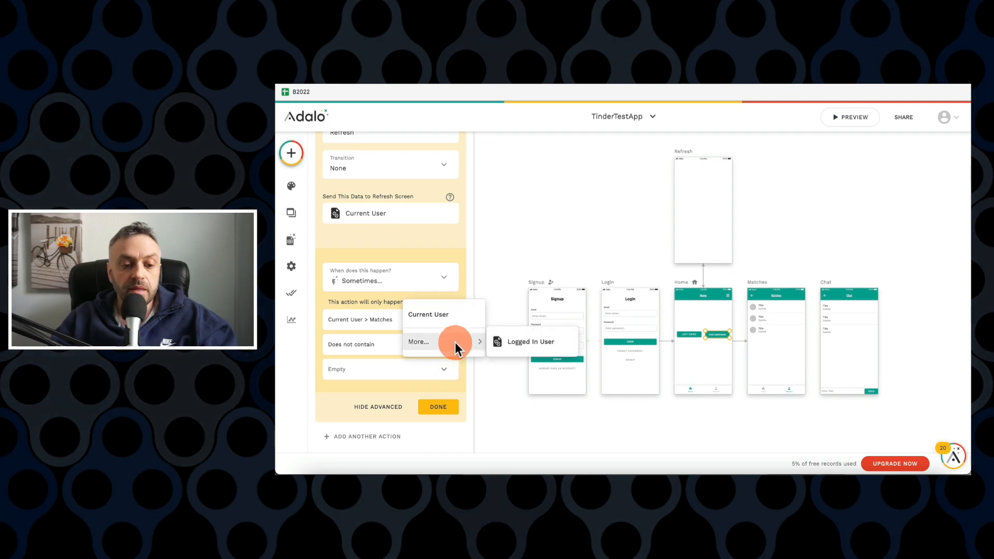
click(517, 342)
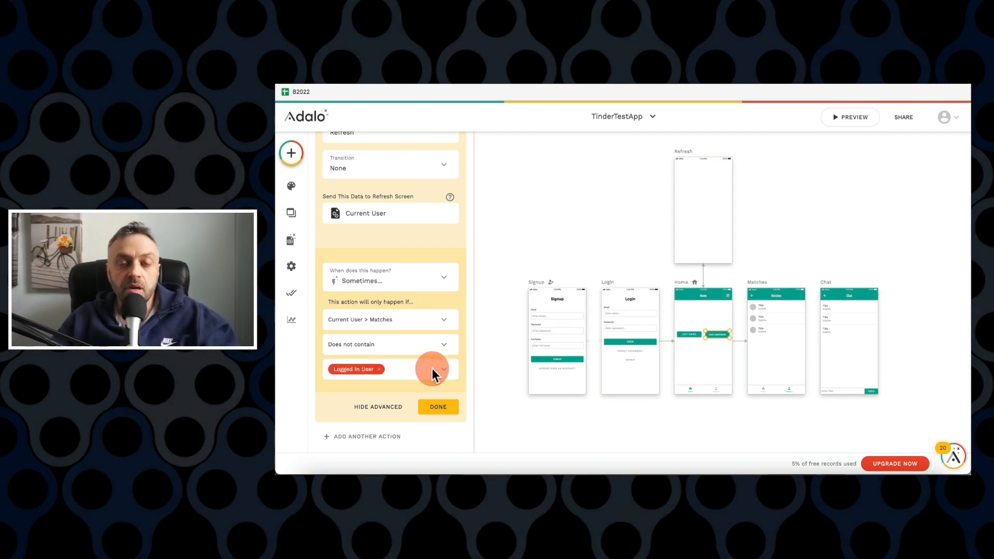
click(438, 407)
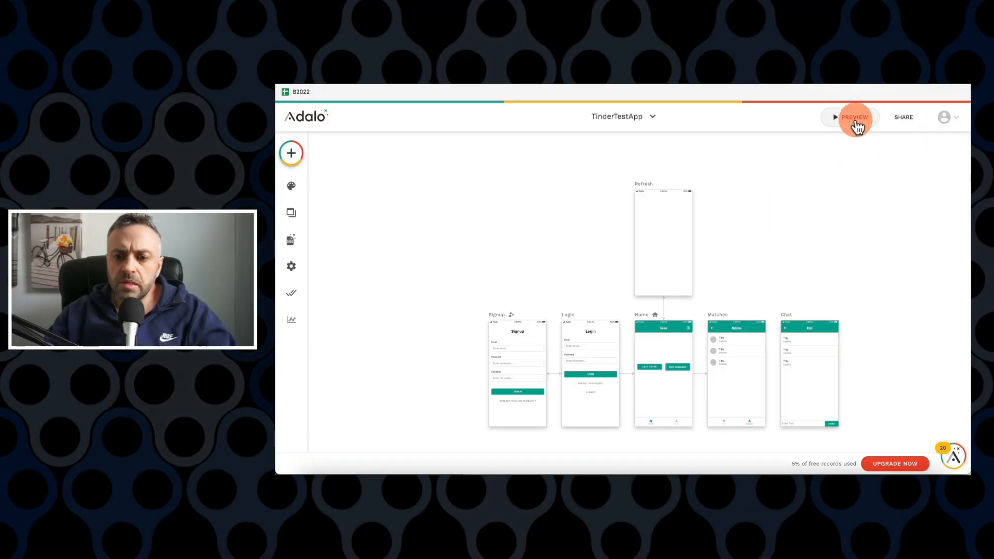
Preview the app, log in with an existing user's email, and test the left swipe on Home
click(855, 120)
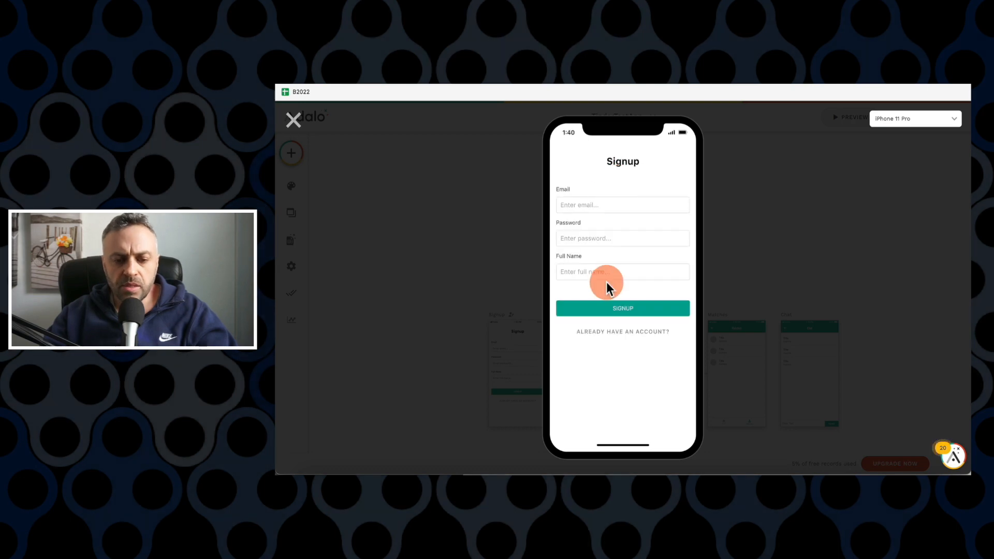
click(619, 332)
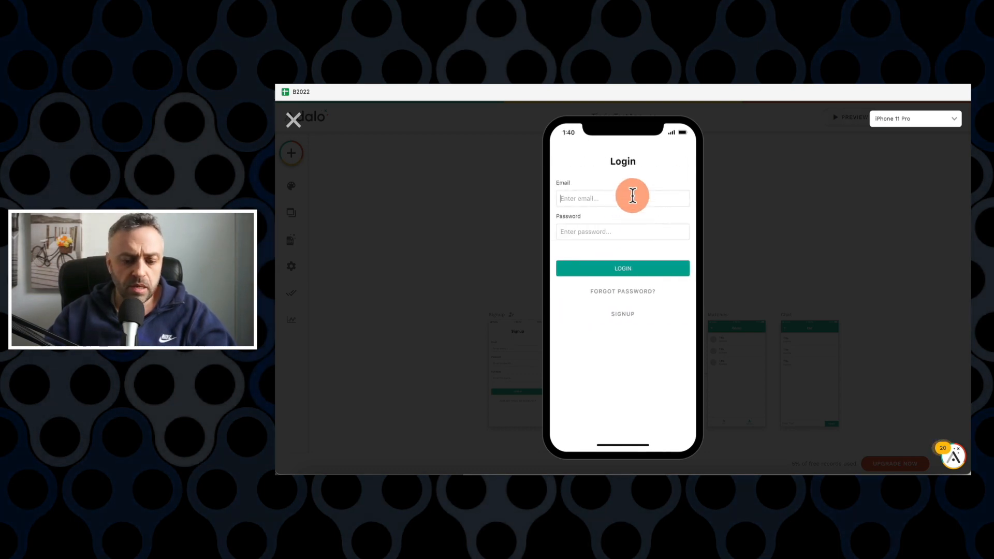
text(ja)
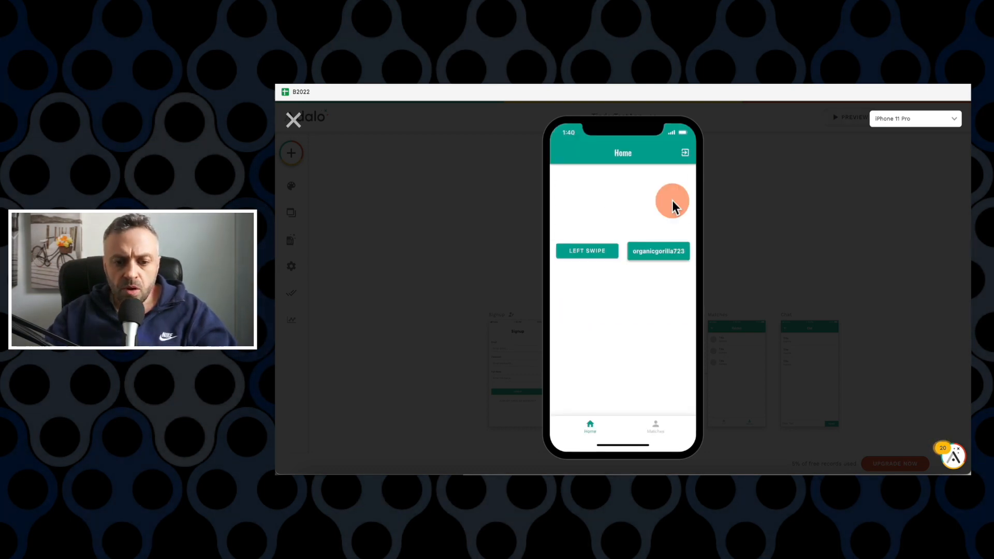
click(571, 249)
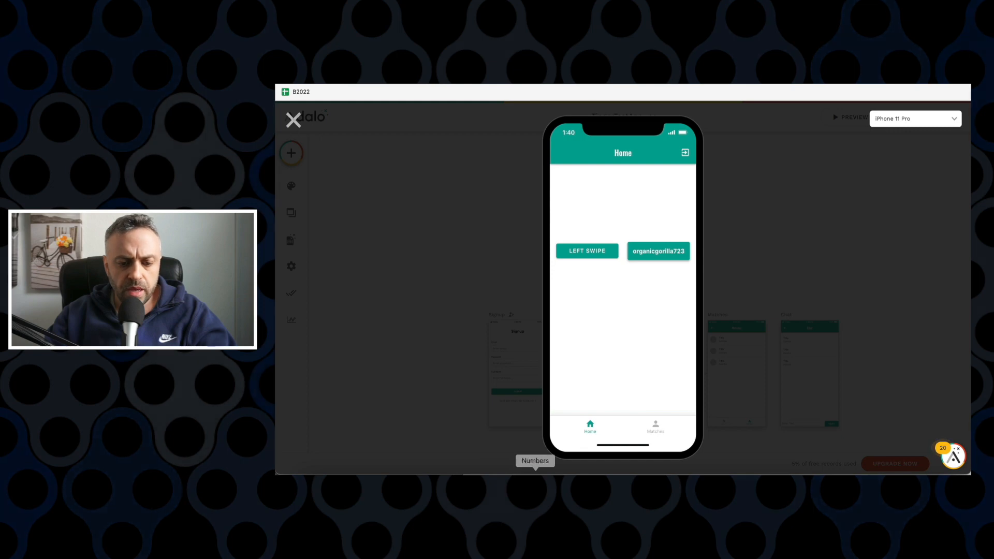
Check the gender and username columns of the user spreadsheet in Numbers, then return to the Adalo preview
click(535, 472)
click(624, 260)
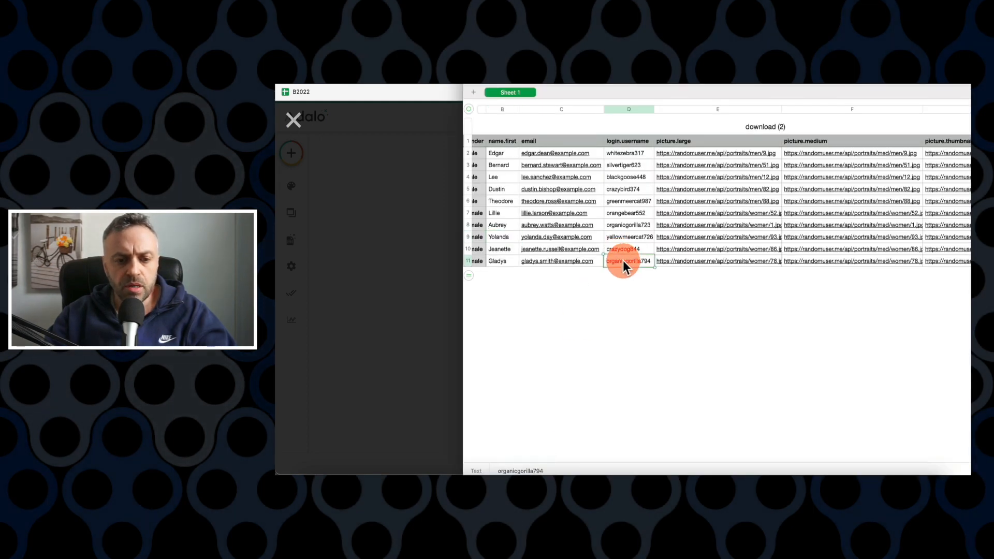
scroll(501, 259, left, 2)
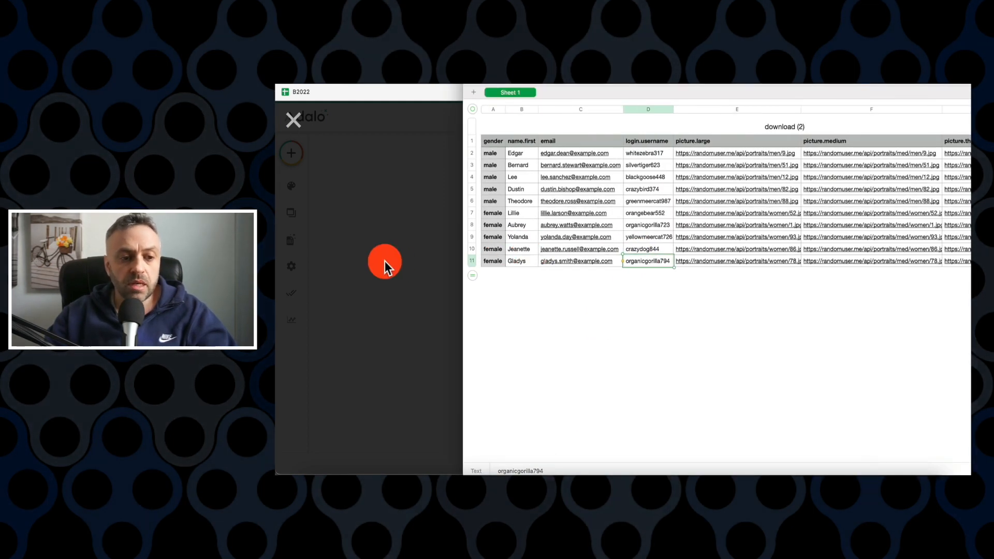
click(384, 261)
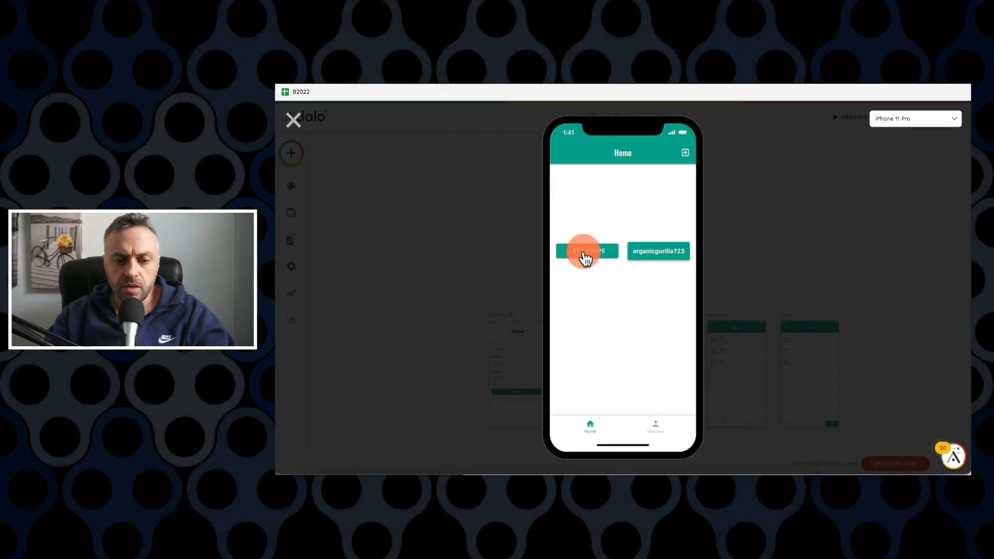
Test the Random Picker in the preview by choosing two of the offered users in a row
click(668, 257)
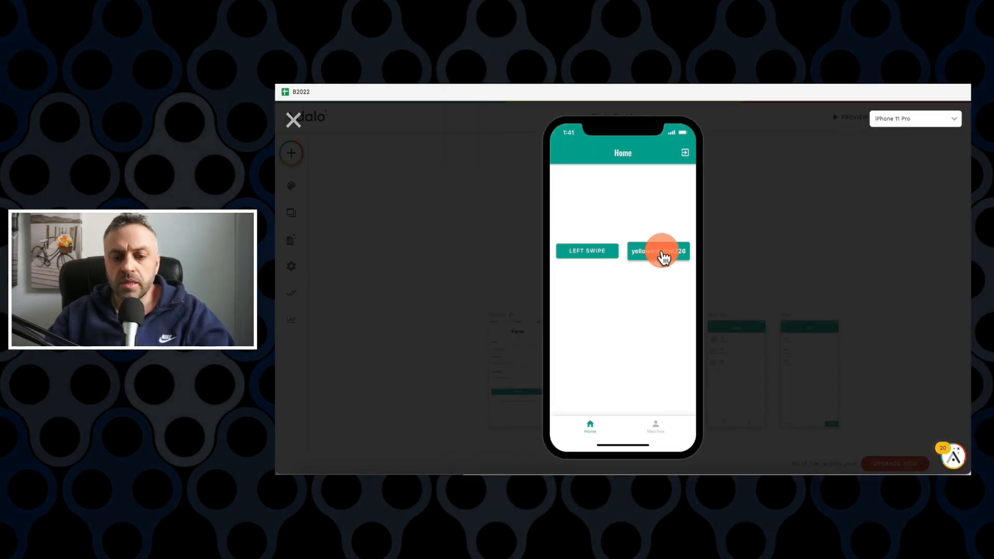
click(664, 257)
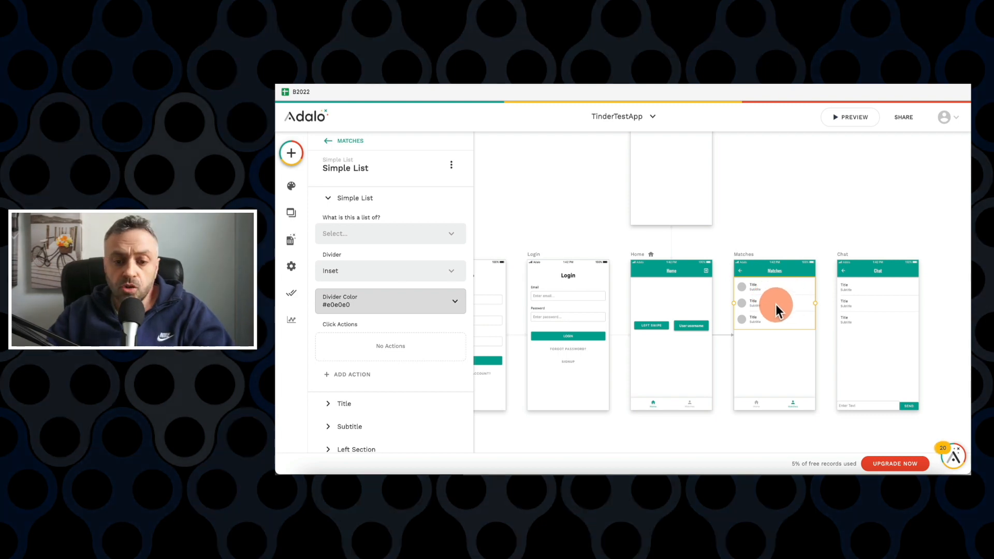
Make the Matches screen's list show Users, filtered to Logged In User > Matches
click(378, 233)
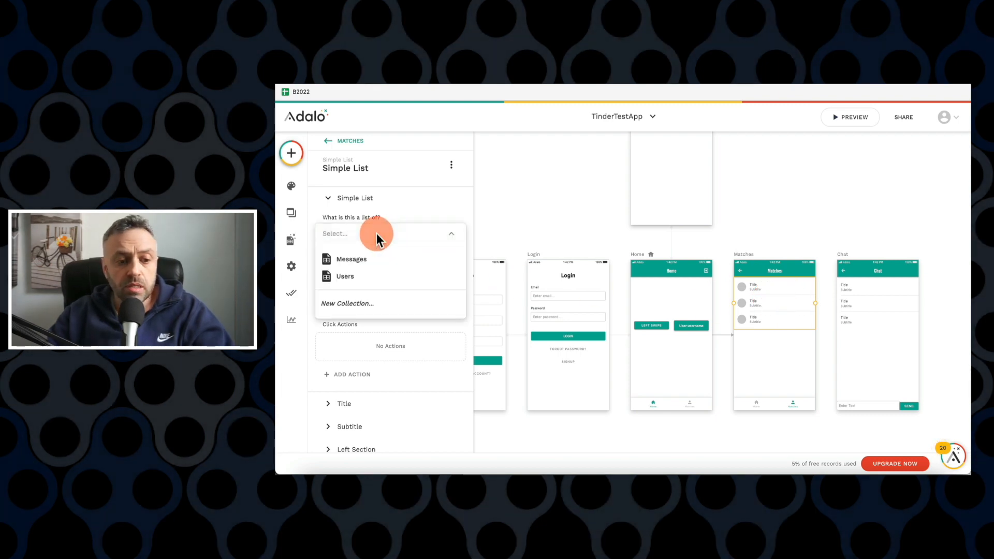
click(371, 278)
click(374, 271)
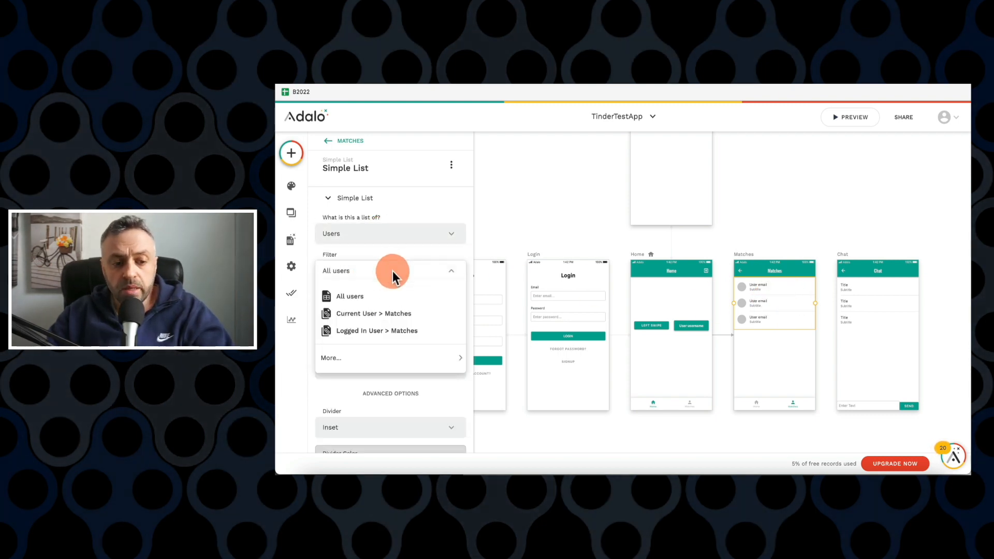
click(383, 339)
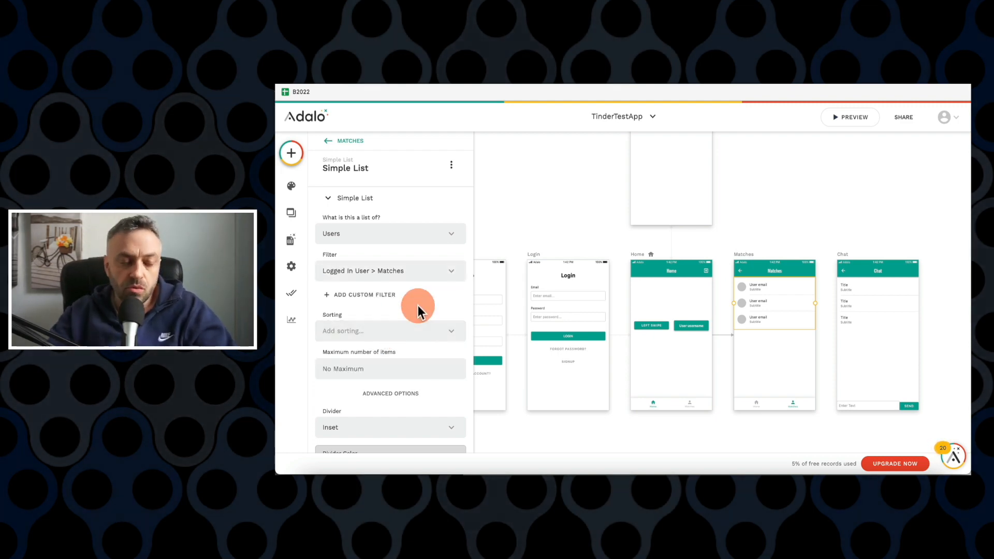
Add a custom filter to the Matches list requiring that Current User > Matches contains Logged In User
scroll(370, 292, down, 1)
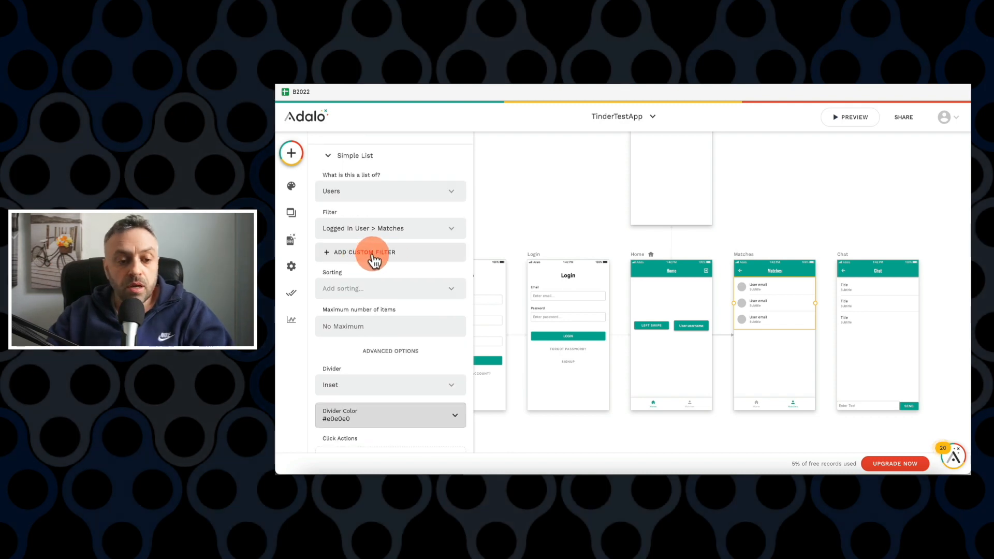
click(374, 258)
click(376, 278)
mouse_move(381, 380)
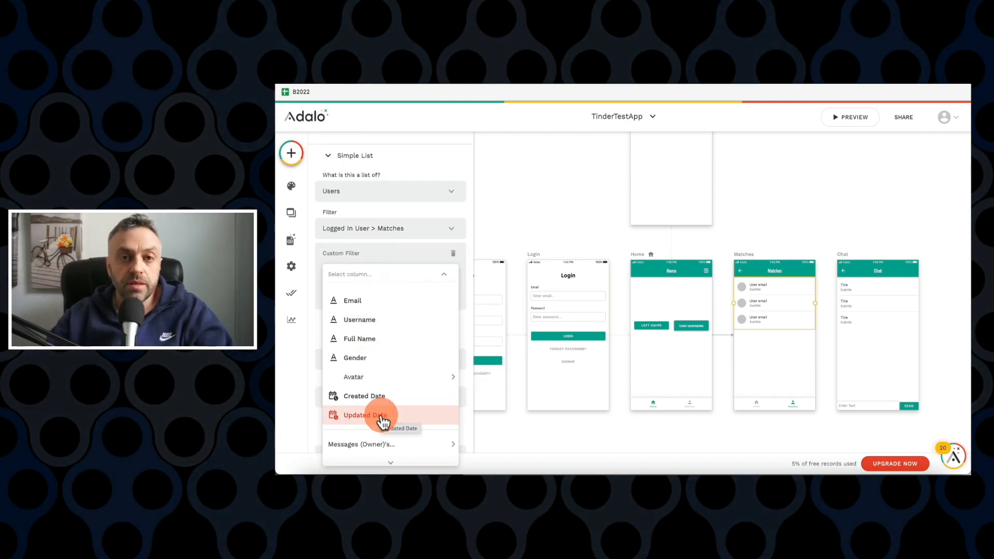
scroll(382, 440, down, 1)
mouse_move(393, 440)
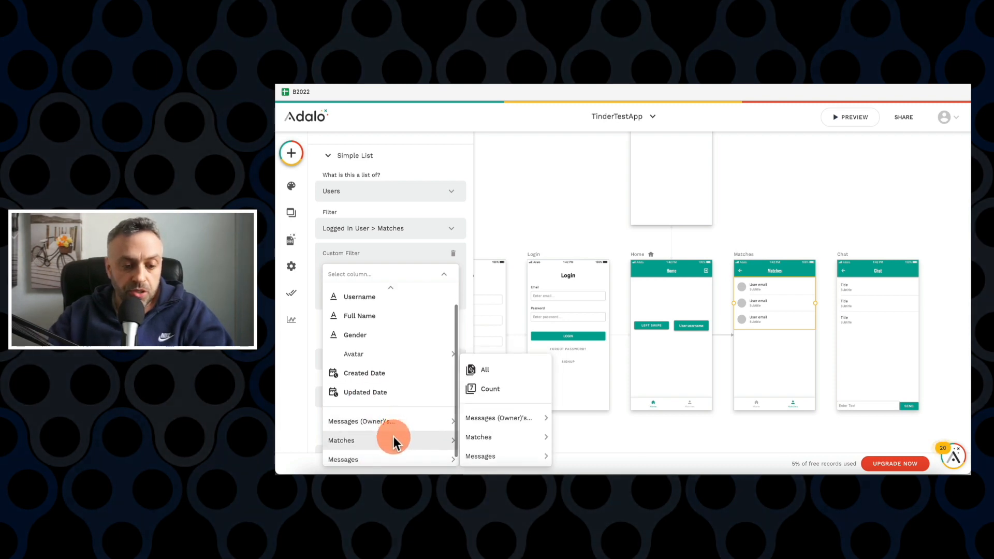
click(487, 367)
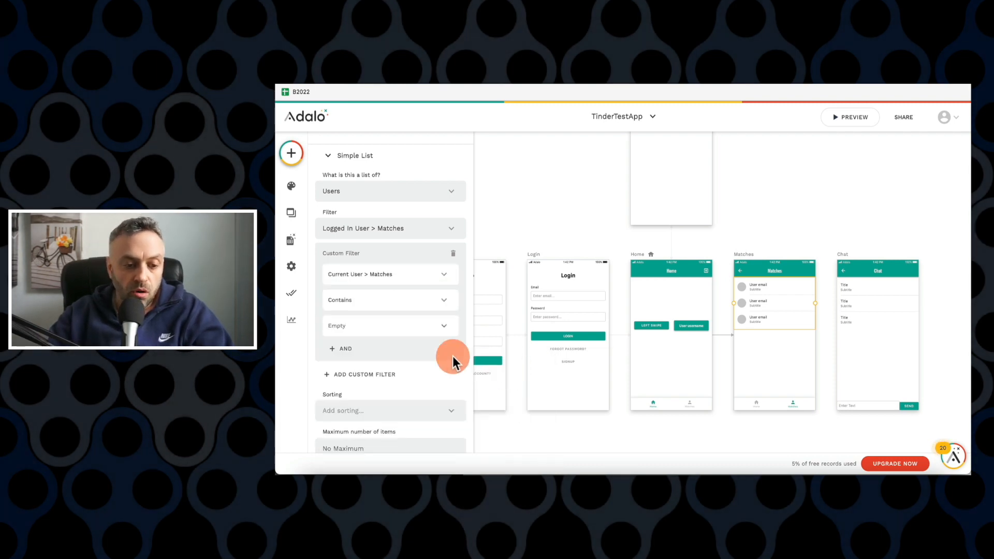
click(444, 326)
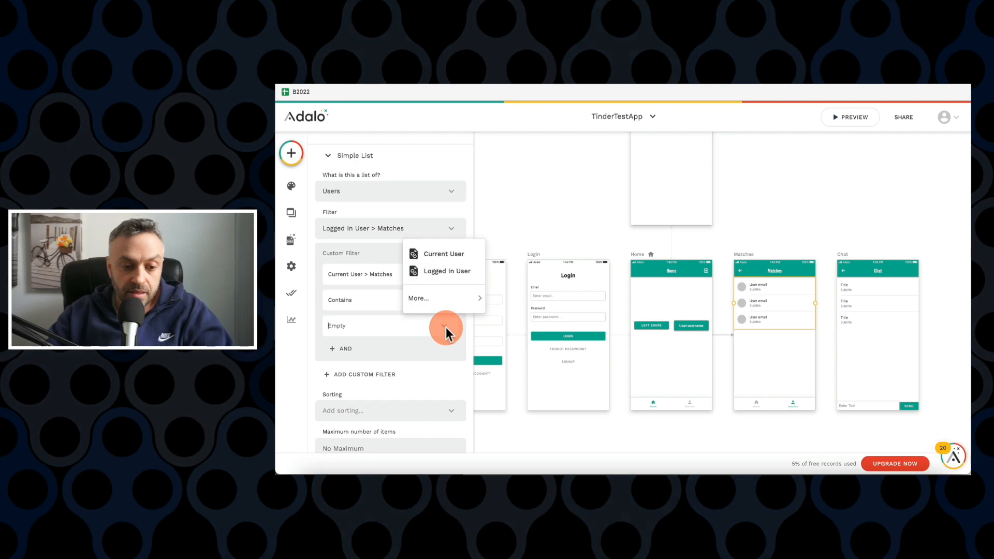
click(458, 271)
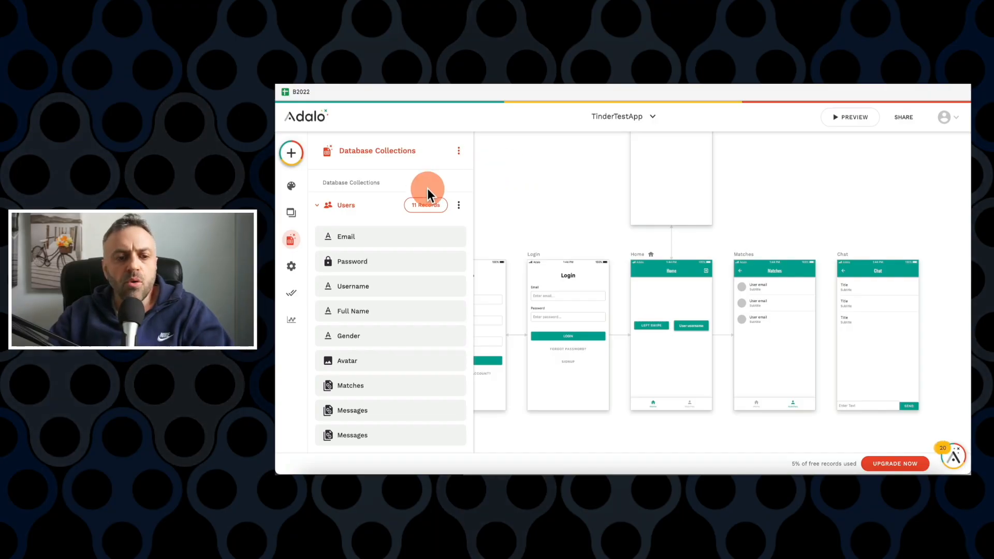
Open the Users collection's records and examine which users have entries in the Matches column
click(426, 206)
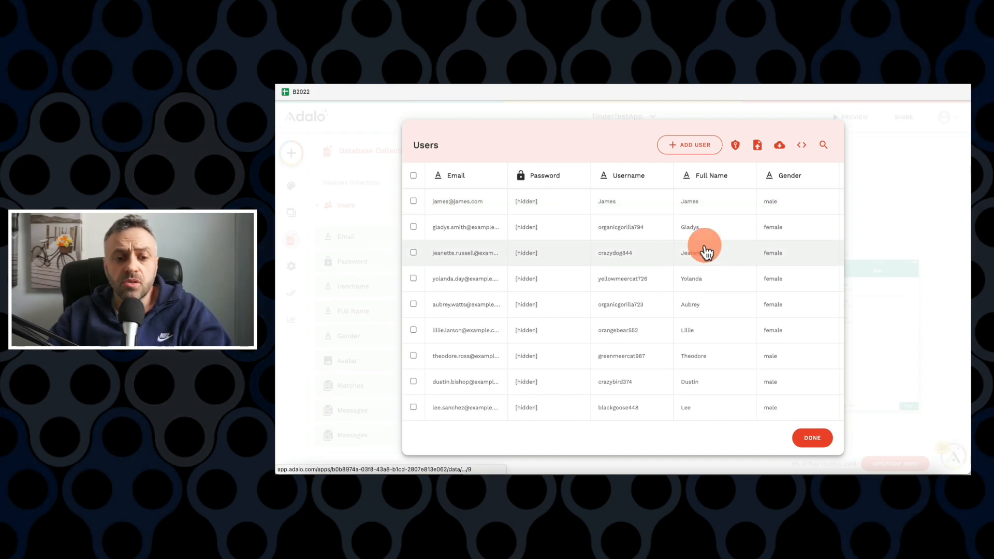
scroll(667, 262, right, 10)
scroll(667, 263, left, 5)
scroll(667, 263, left, 5)
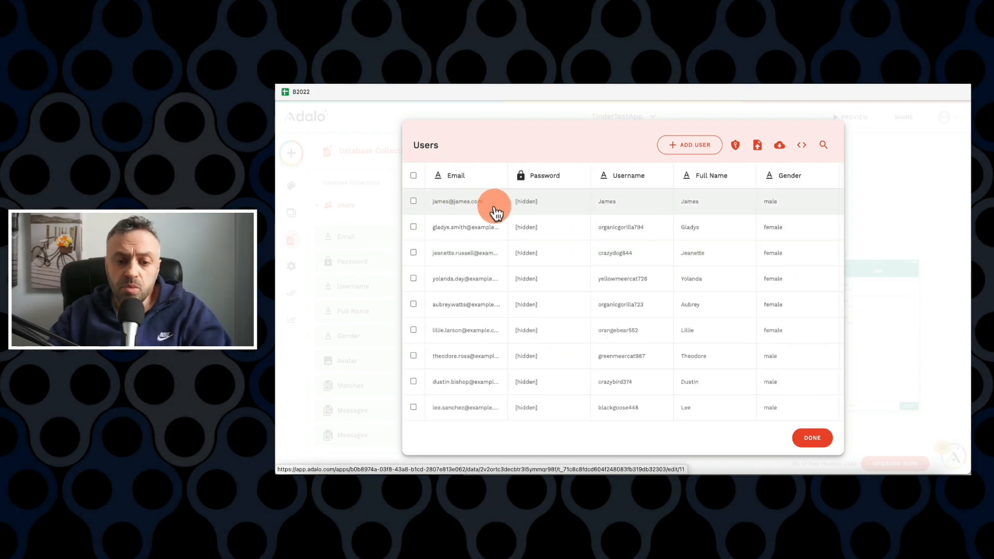
scroll(494, 207, right, 10)
scroll(495, 207, left, 4)
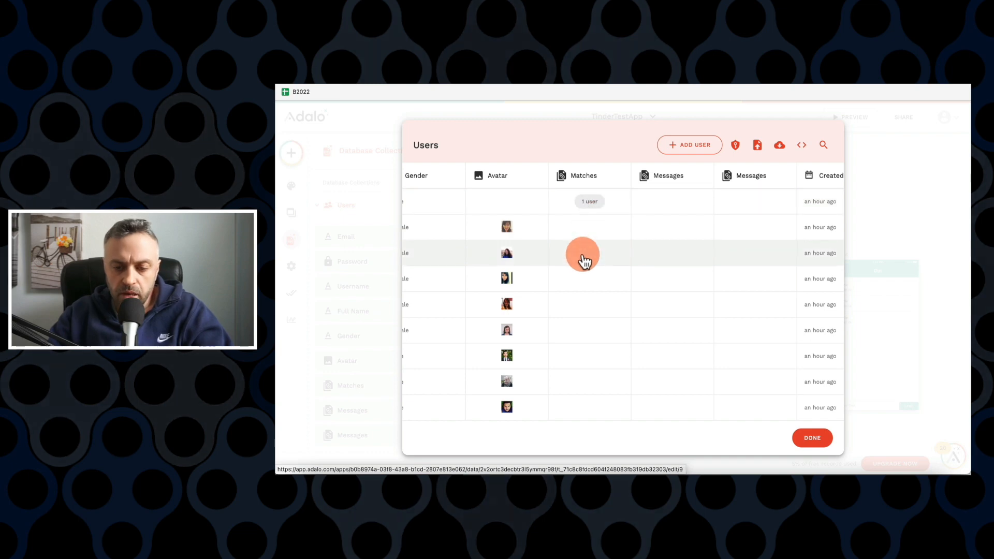
scroll(583, 257, right, 2)
scroll(582, 258, down, 3)
scroll(583, 257, left, 6)
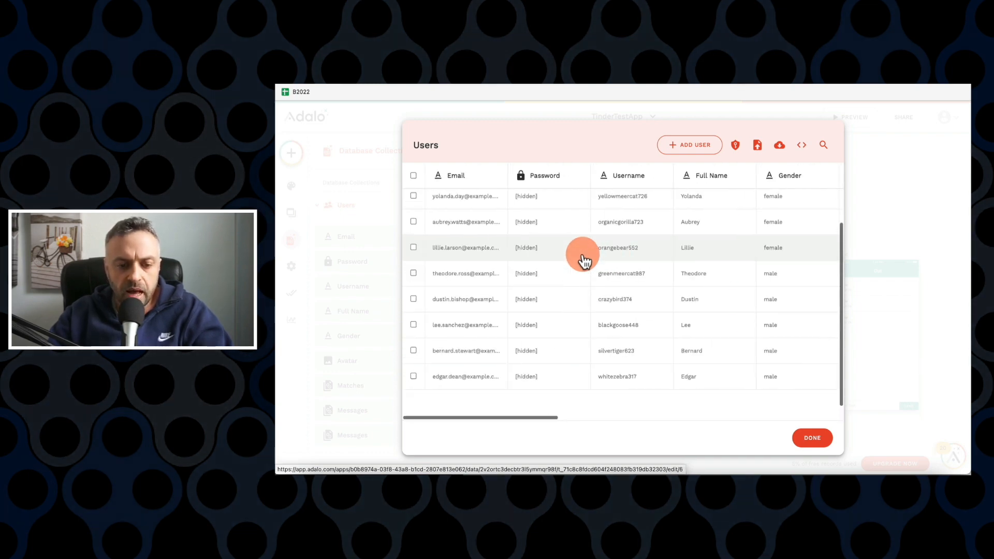
scroll(582, 257, right, 7)
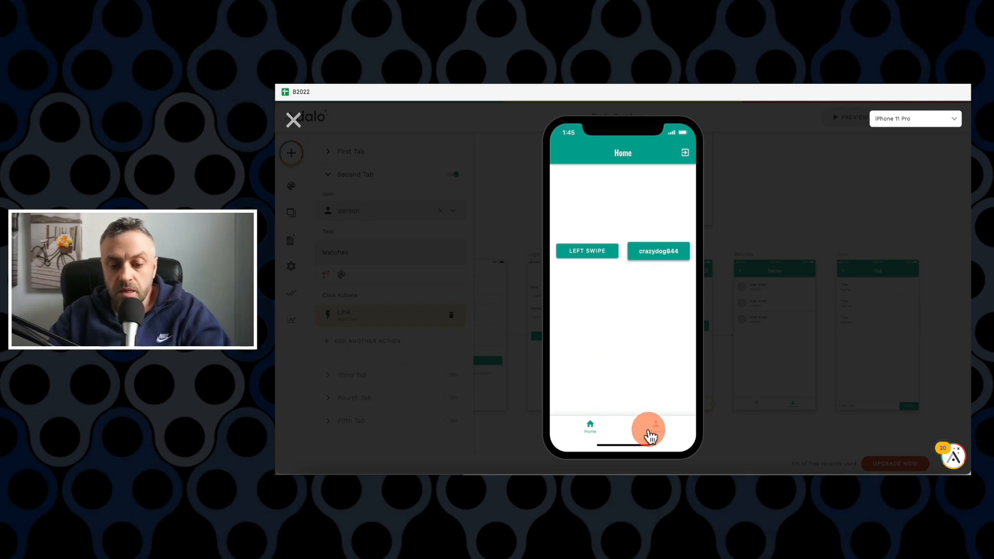
In the preview, check the Matches screen, then log in with another user's email from the spreadsheet and choose the offered user
click(651, 425)
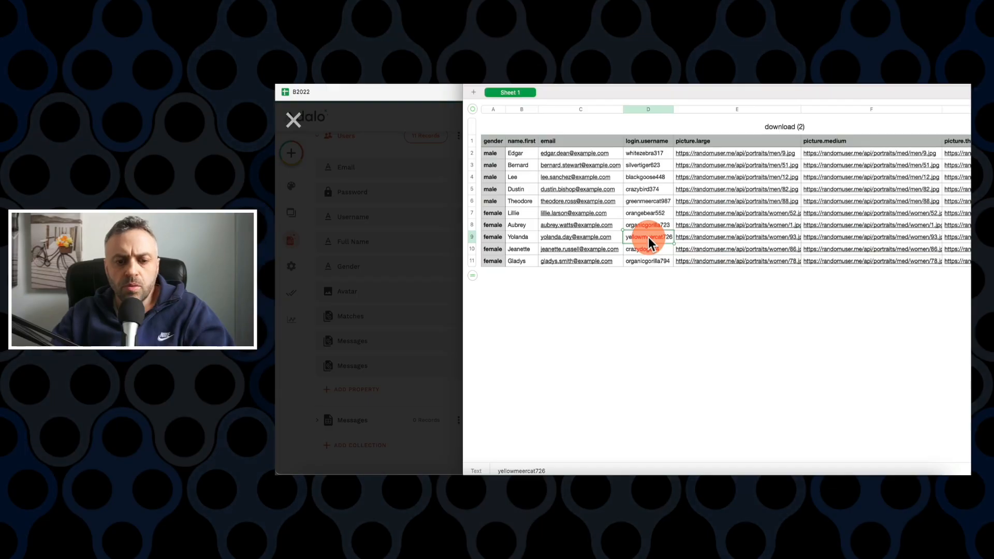
key(Left)
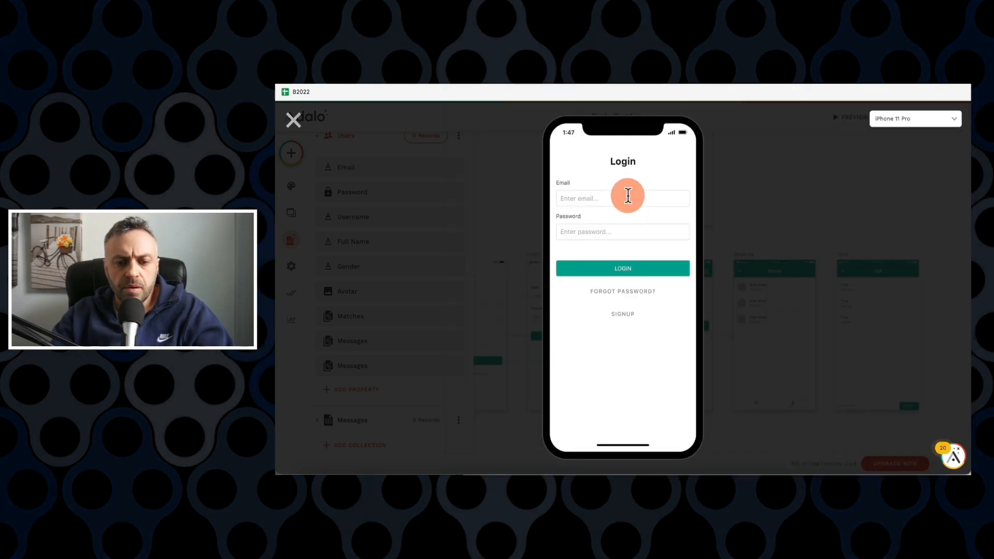
click(627, 196)
key(ctrl+v)
click(620, 268)
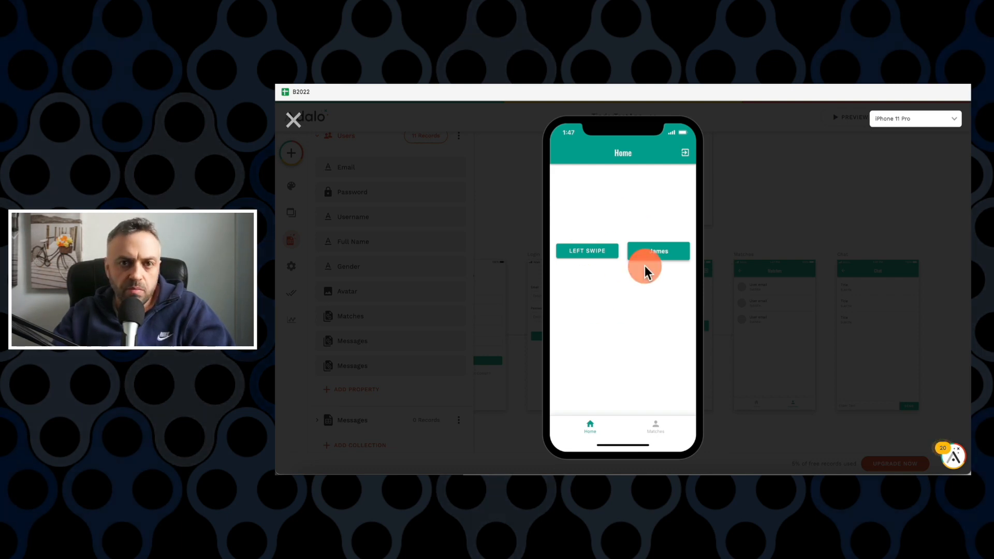
click(659, 254)
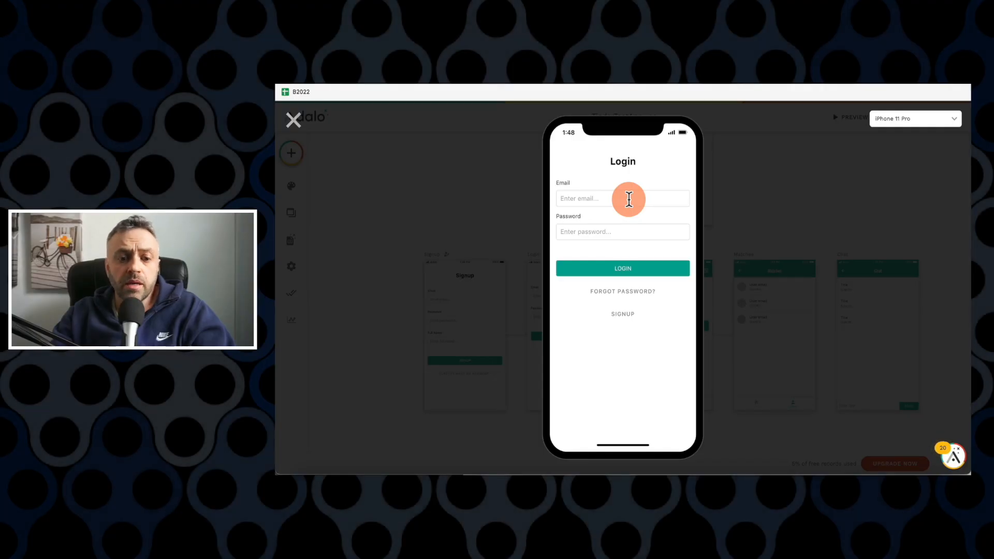
Log back in to the preview with the first user's email, check the Matches screen, and close the preview
text(jam)
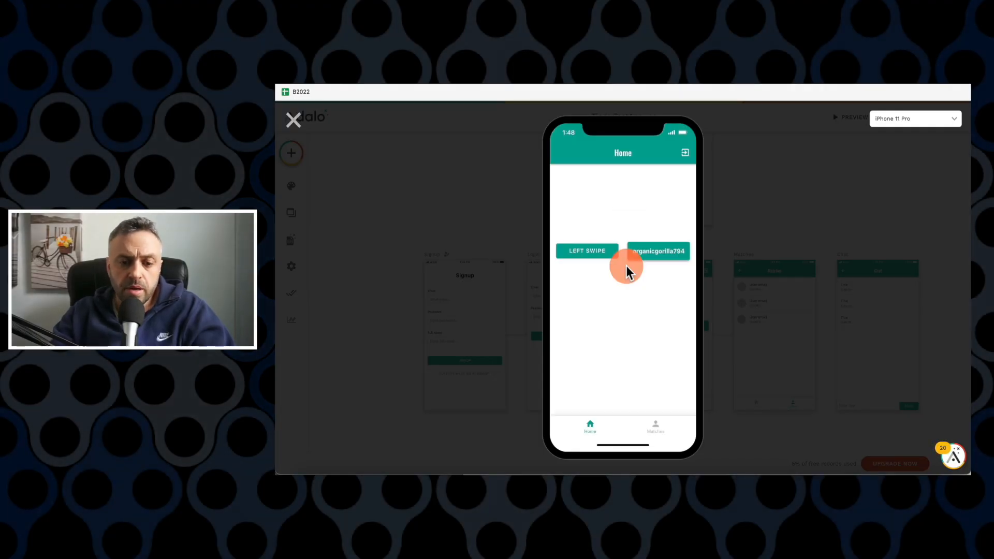
click(650, 422)
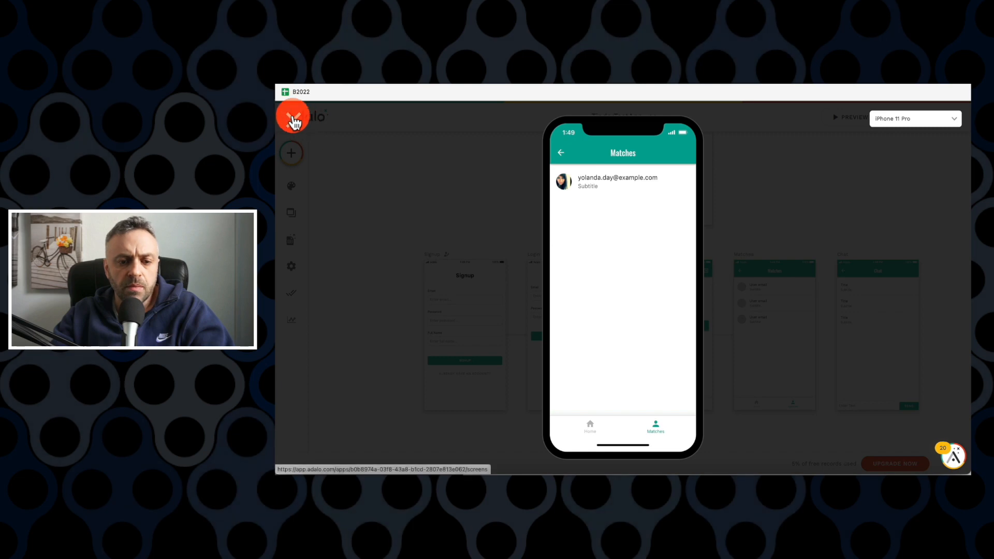
click(293, 119)
Add a click action to the Matches list that links to the Chat screen
click(721, 272)
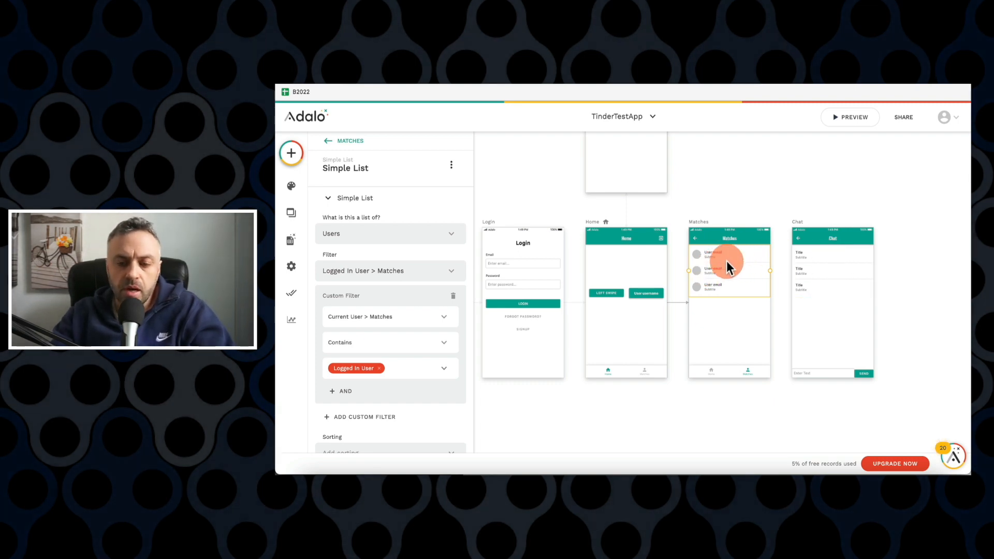
scroll(399, 326, down, 10)
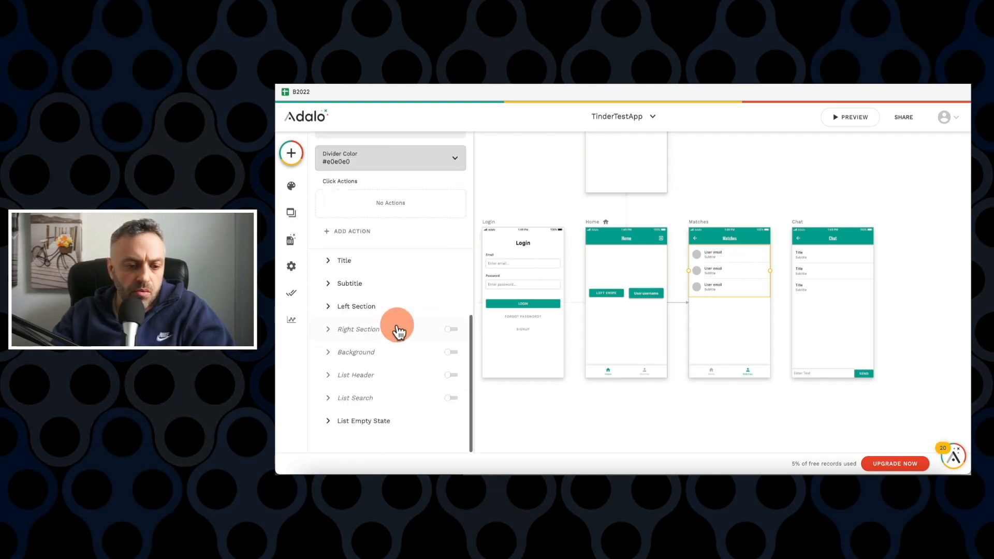
click(356, 231)
mouse_move(381, 260)
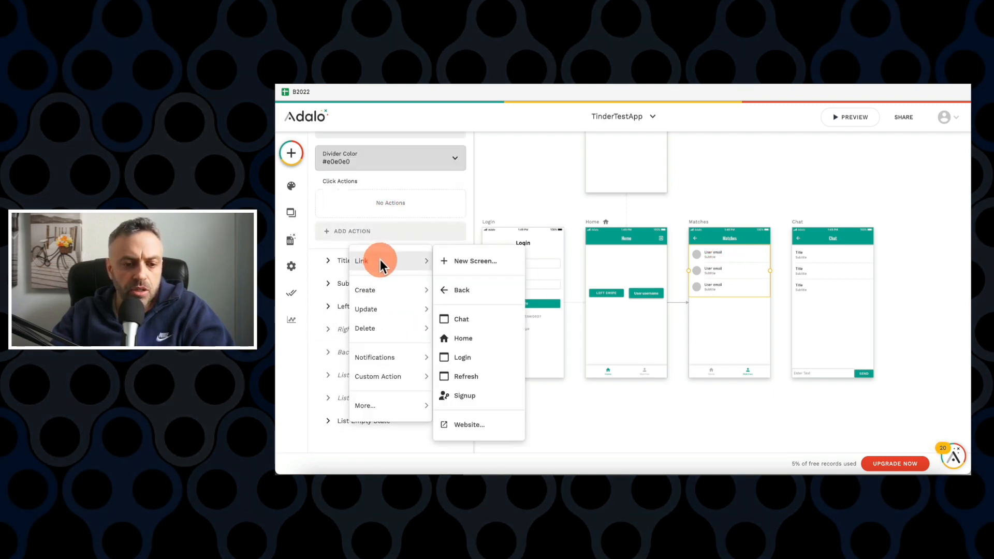
click(480, 321)
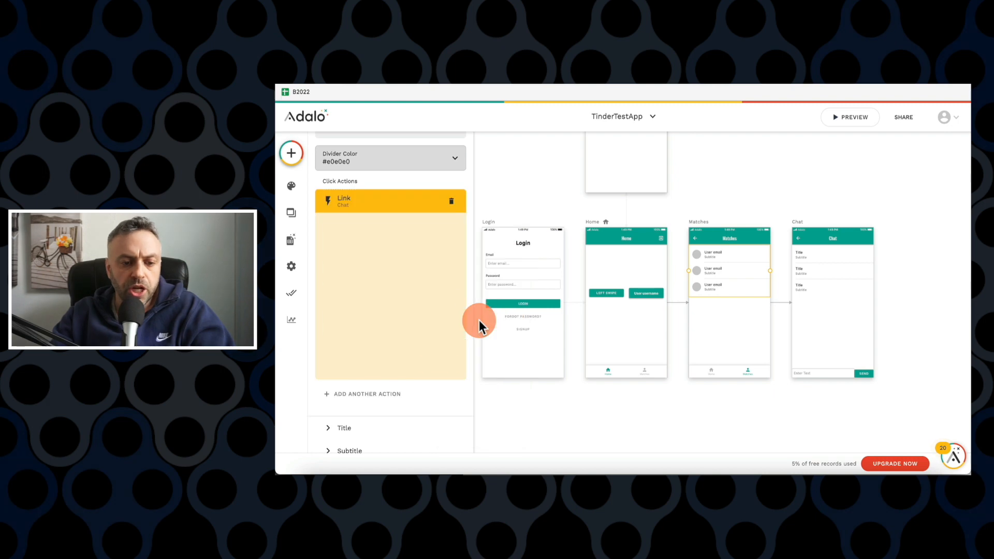
click(438, 365)
Make the Chat screen's list show Messages, filtered to Logged In User > Messages
click(856, 288)
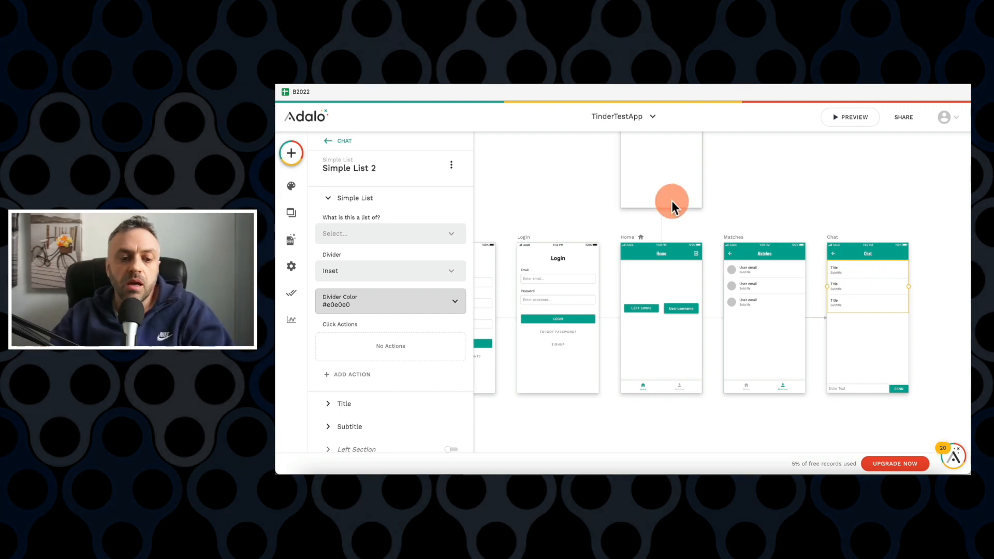
click(404, 231)
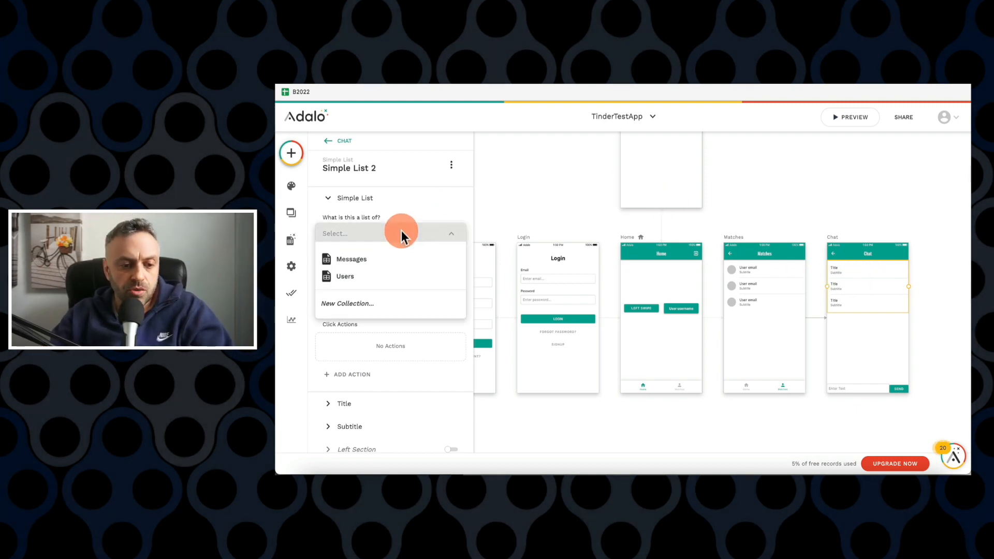
click(383, 261)
click(392, 269)
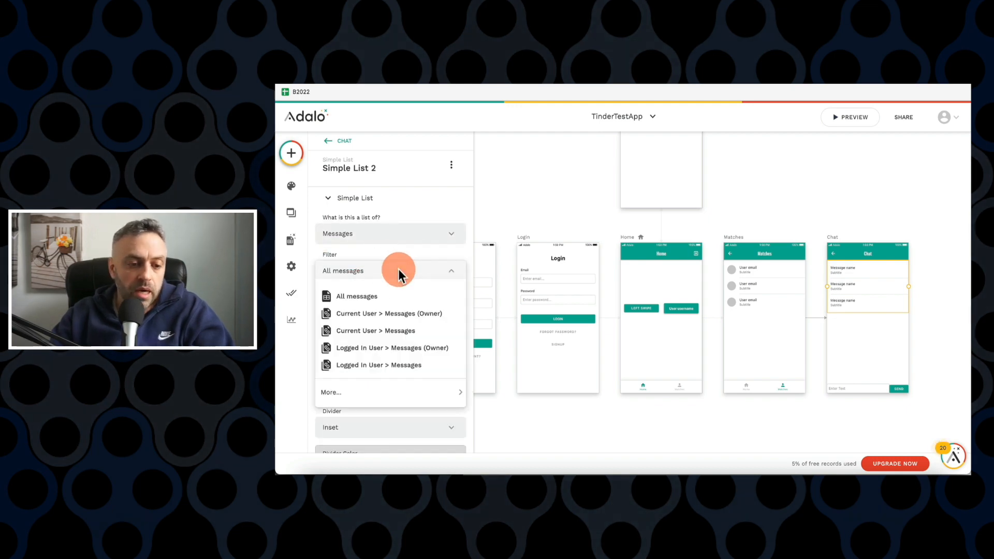
click(388, 366)
Add a custom filter to the Chat list requiring that Current Message > Users contains Current User
click(378, 293)
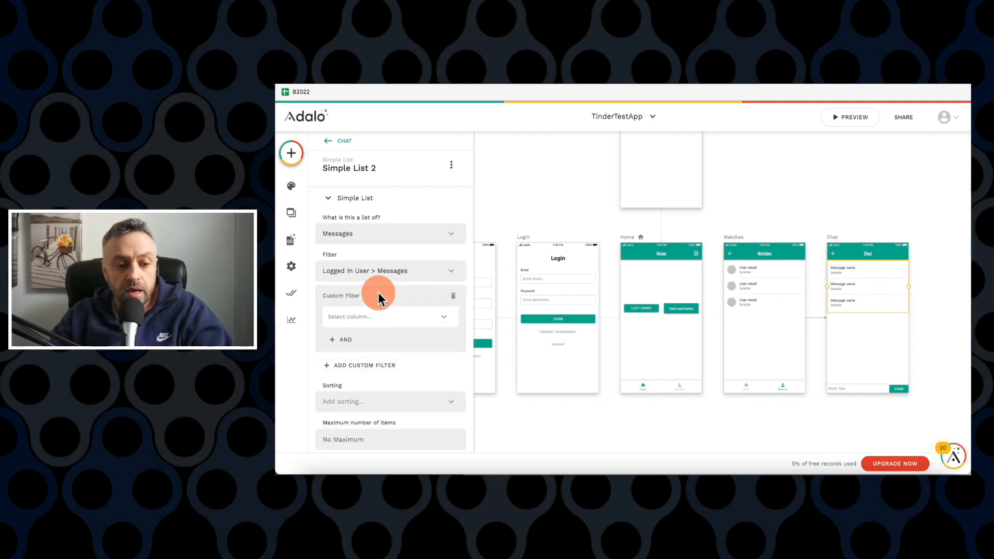
click(387, 316)
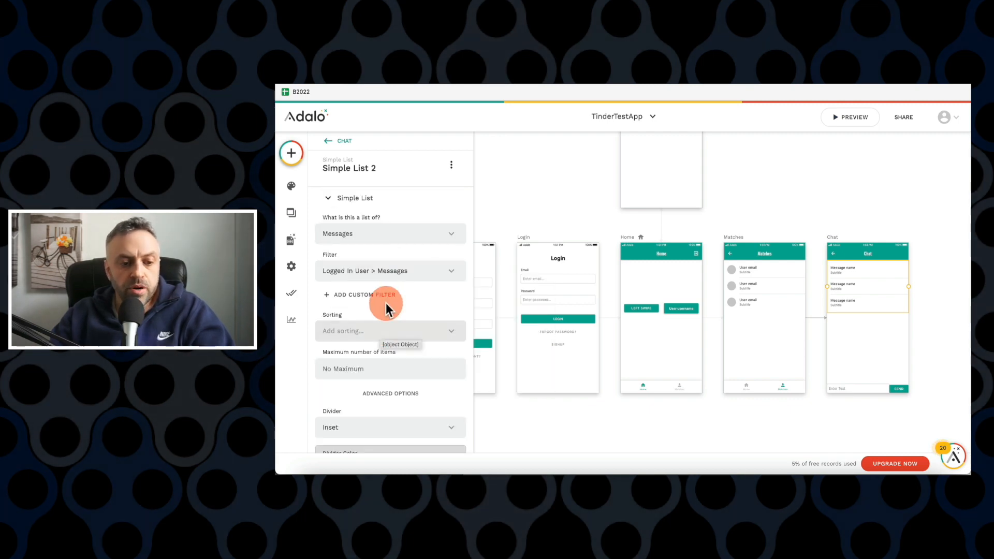
click(390, 292)
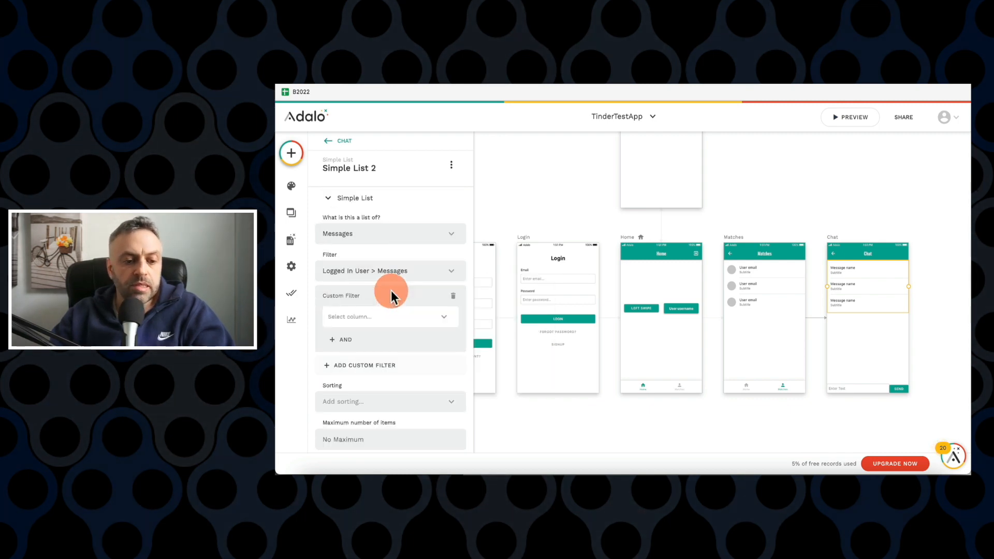
click(377, 318)
mouse_move(385, 282)
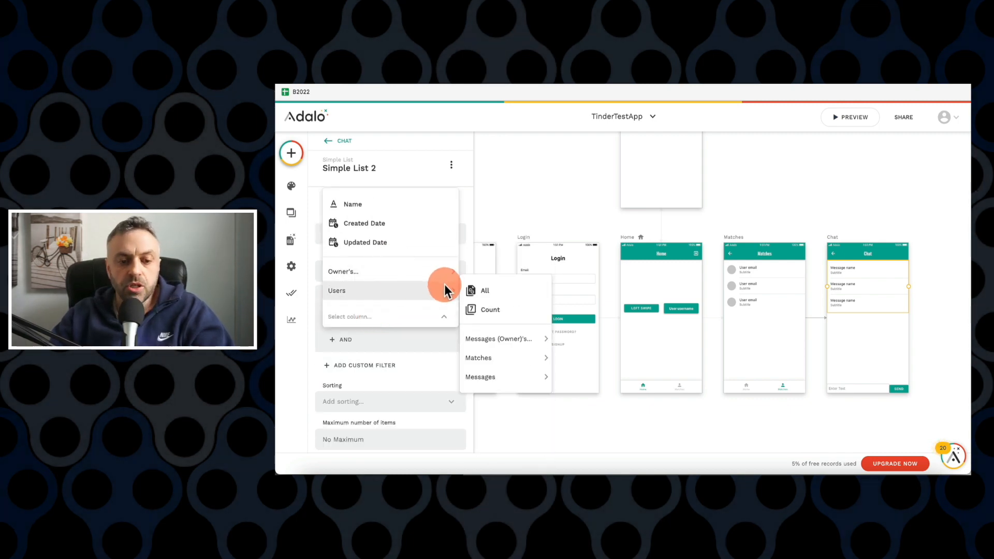
click(485, 290)
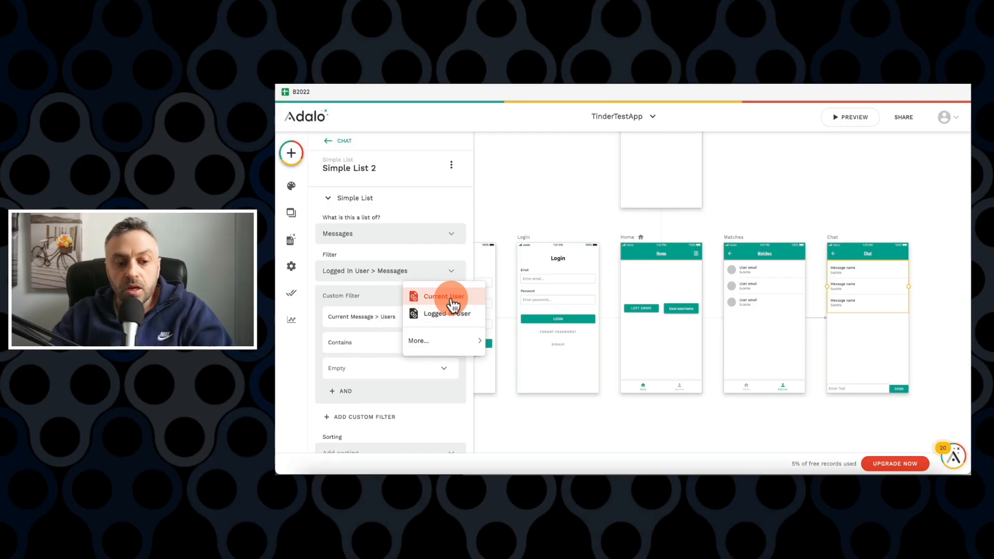
click(446, 298)
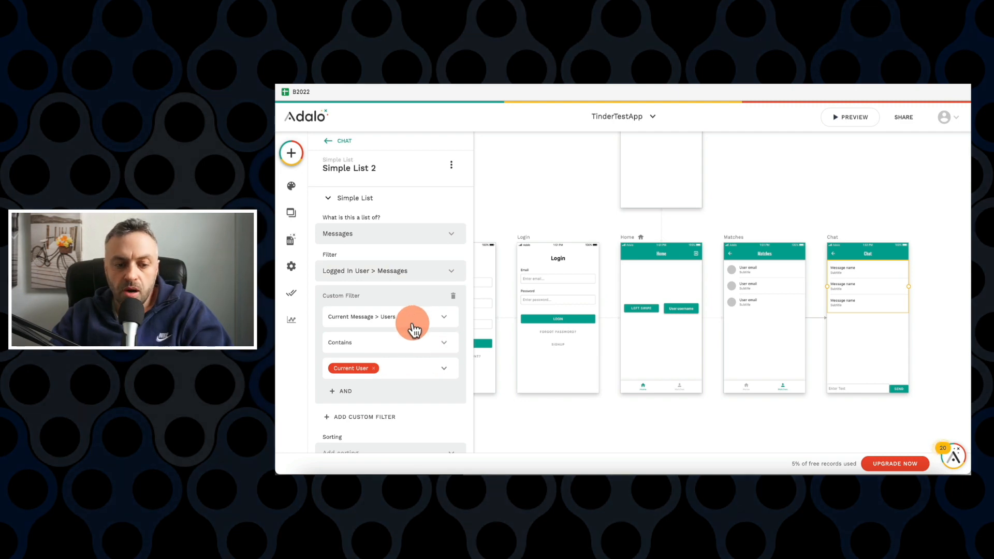
Preview the app, open the match's Chat screen from the Matches list, and close the preview
click(770, 283)
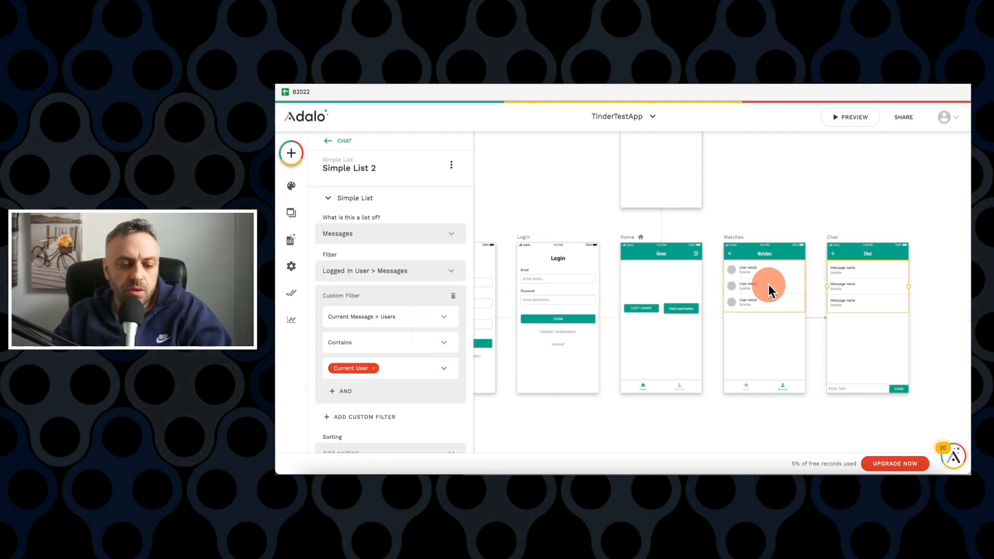
click(852, 119)
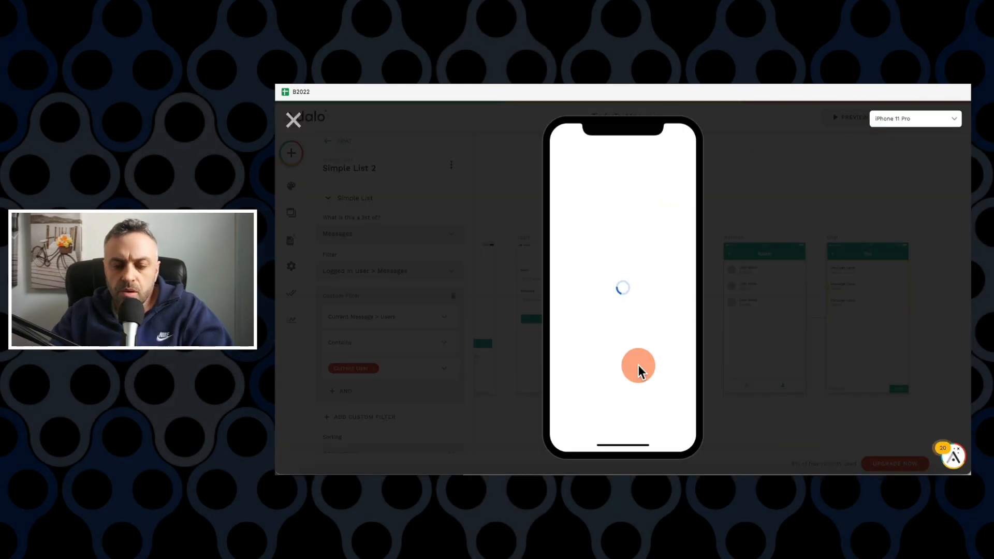
click(649, 426)
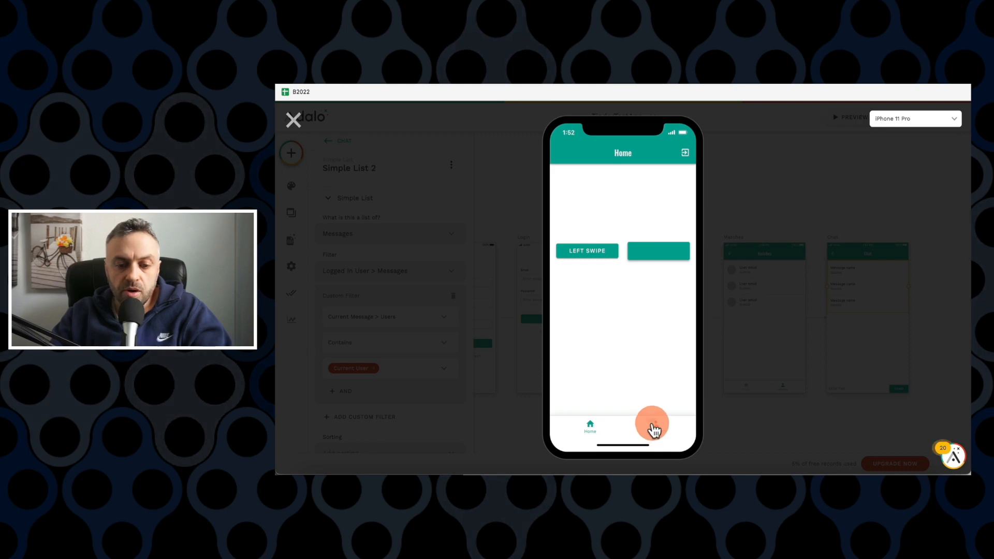
click(616, 182)
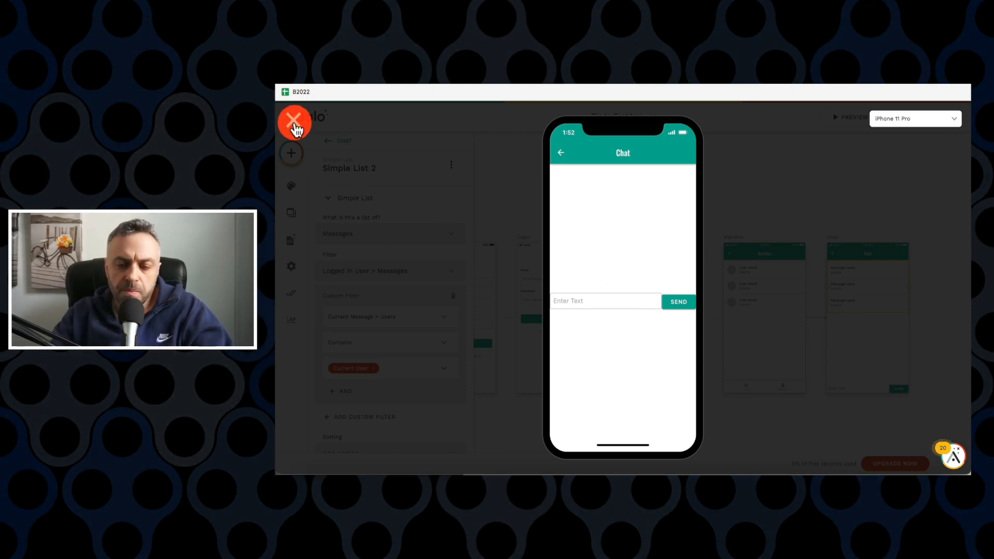
click(294, 120)
Add a click action to the Chat screen's Send button that creates a Message
click(901, 390)
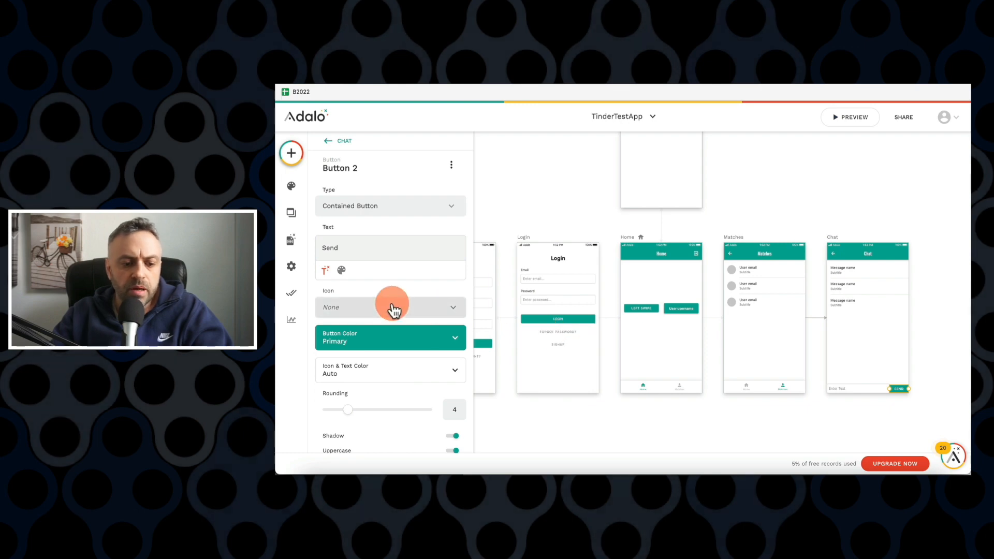
scroll(394, 310, down, 2)
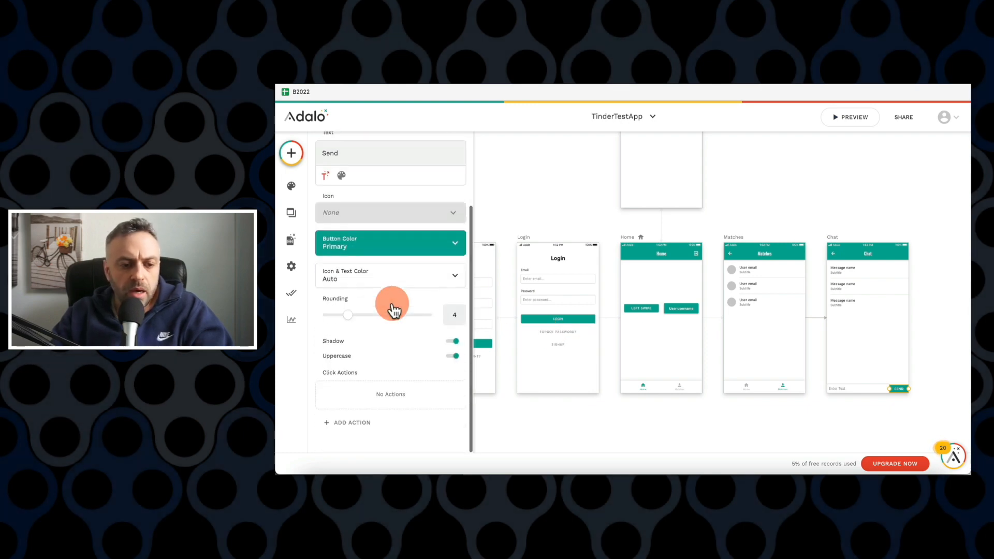
click(358, 429)
click(390, 277)
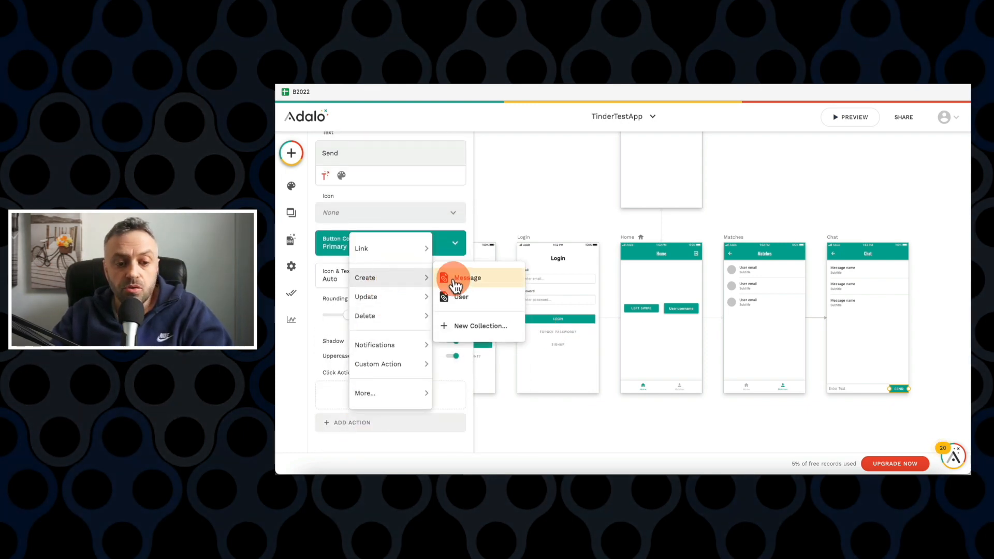
click(471, 280)
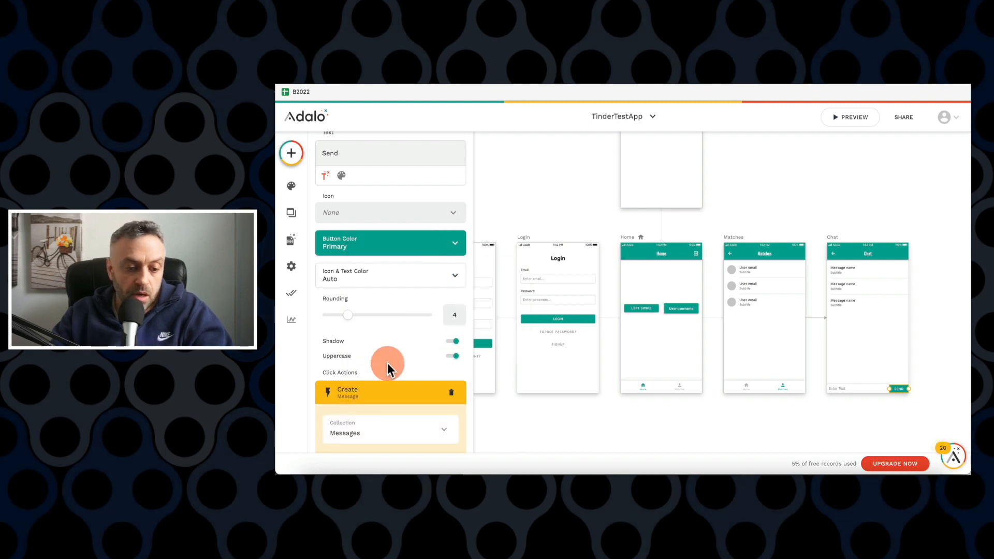
In the Create Message action, set Name to the Chat screen's text input and Owner to Logged In User
scroll(387, 363, down, 3)
click(446, 311)
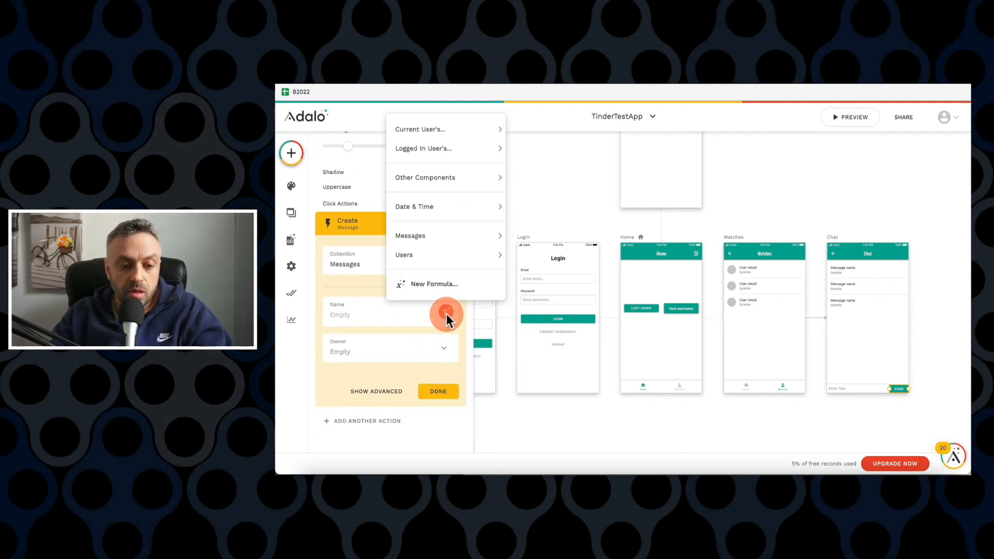
mouse_move(473, 178)
click(543, 182)
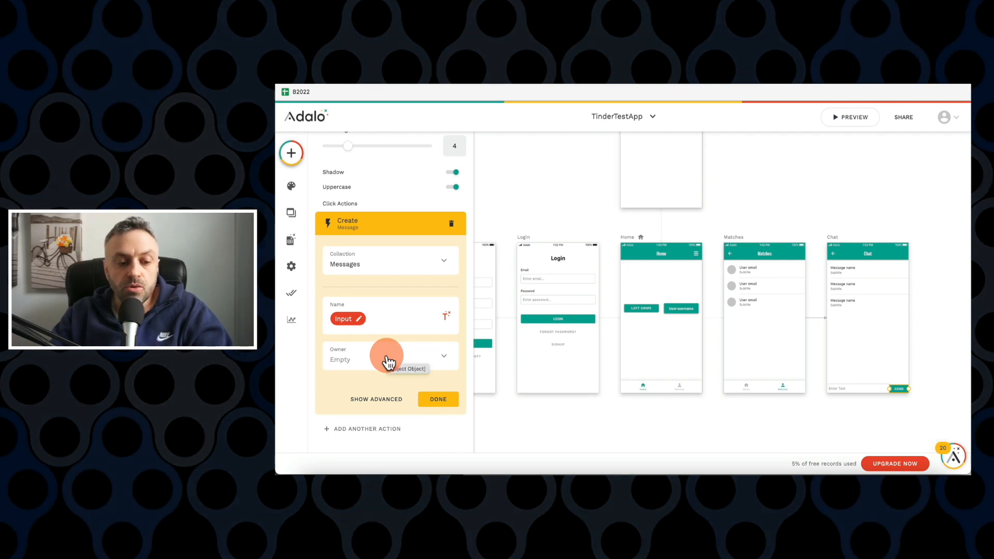
click(387, 357)
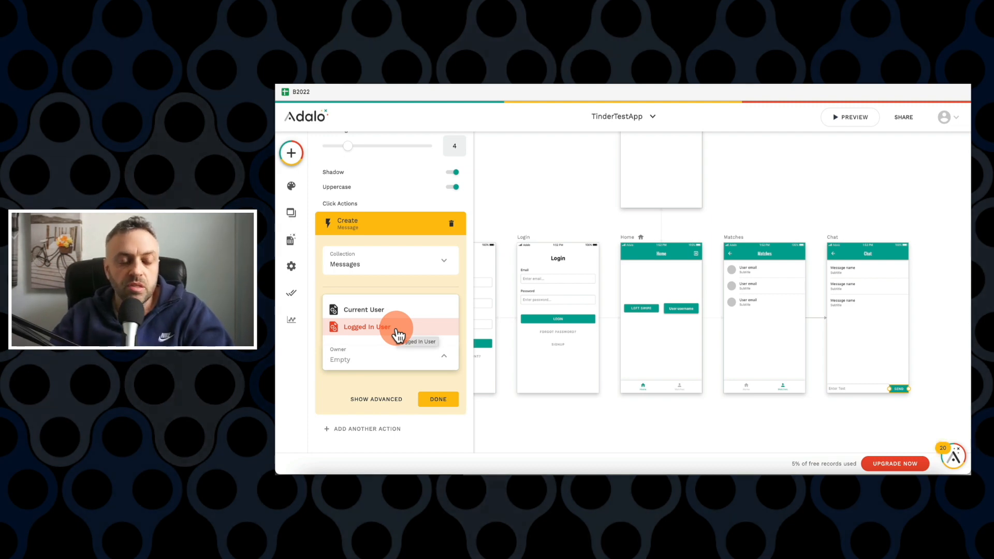
click(397, 334)
Add an action to the Send button that updates New Message by adding Current User to its Users
click(376, 393)
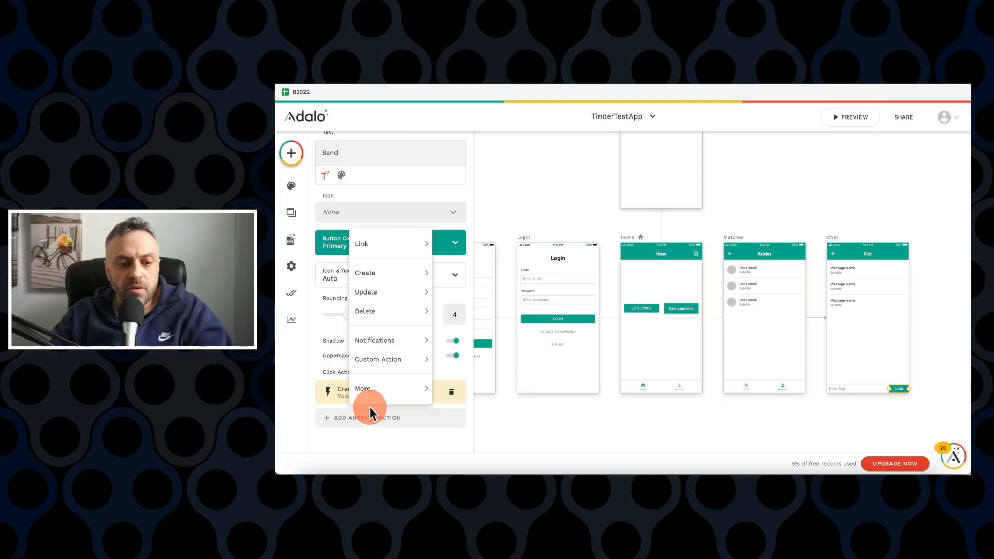
mouse_move(399, 295)
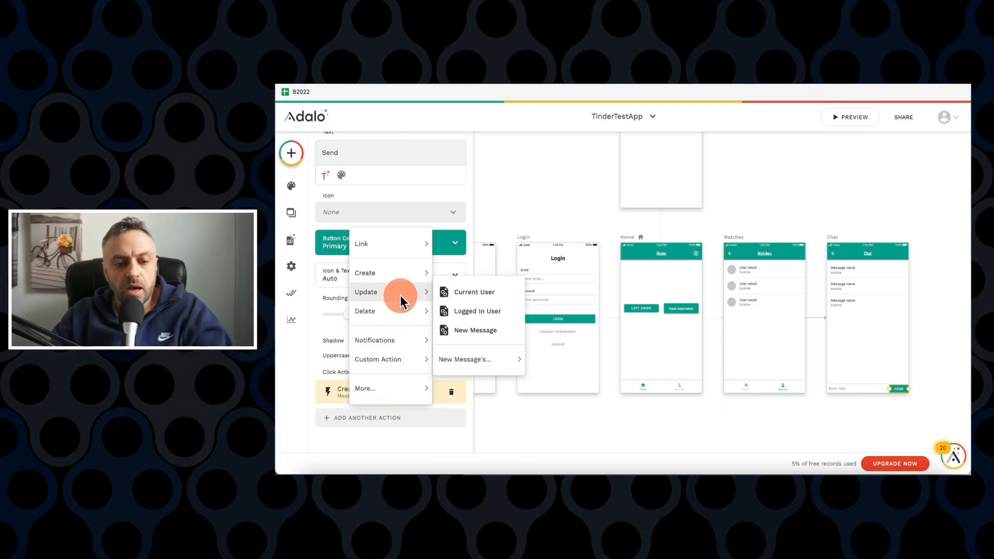
click(470, 327)
scroll(424, 341, down, 4)
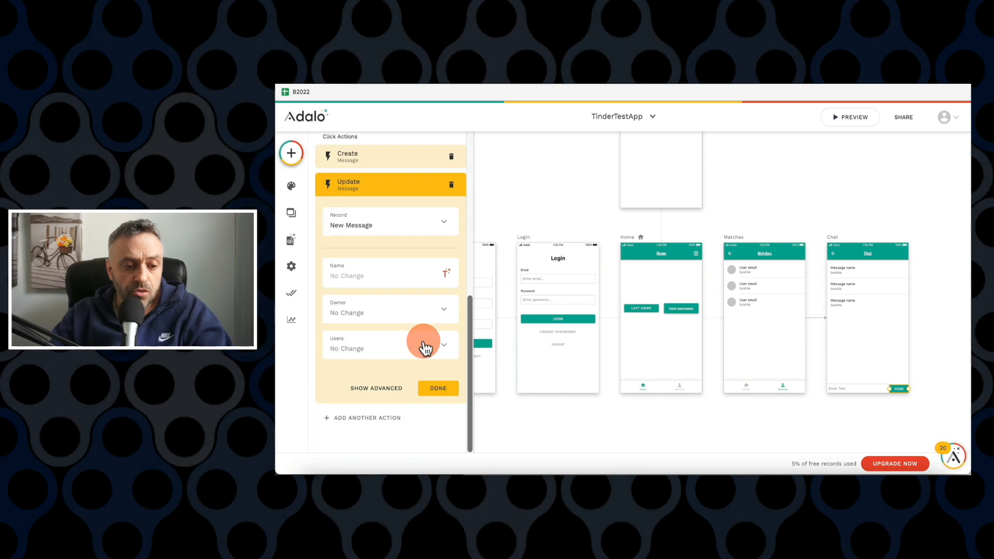
click(368, 347)
mouse_move(407, 270)
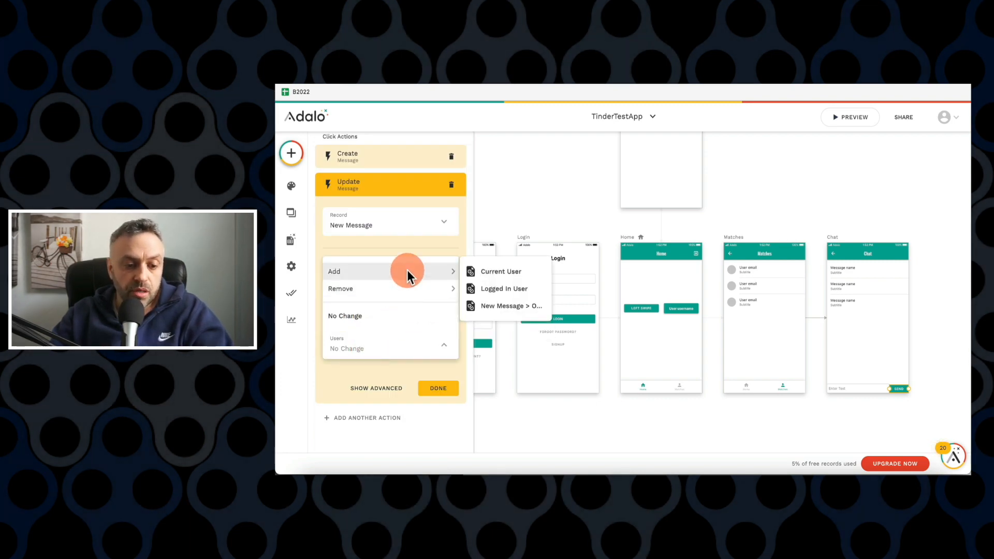
click(501, 272)
click(438, 388)
Add a second Update action on New Message that adds Logged In User to its Users
click(389, 417)
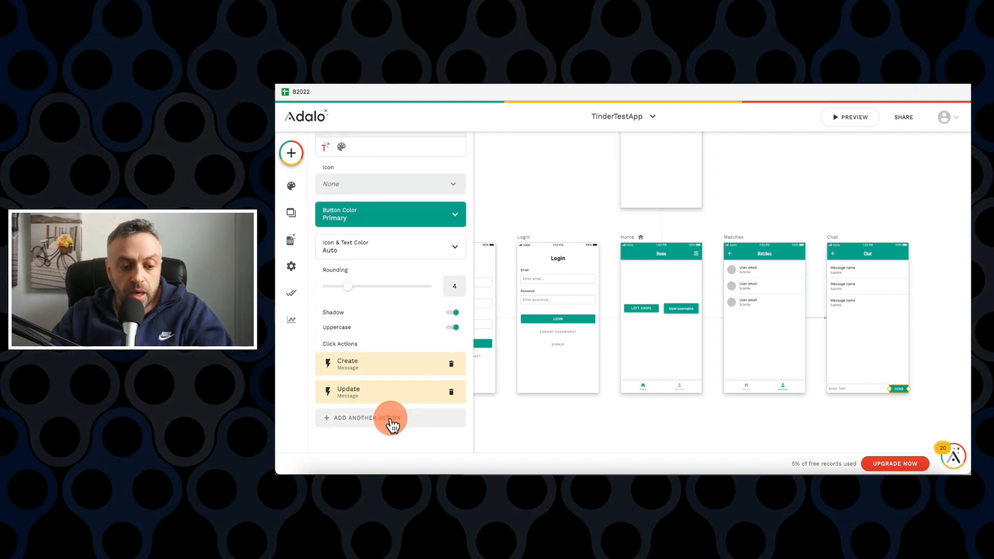
mouse_move(411, 287)
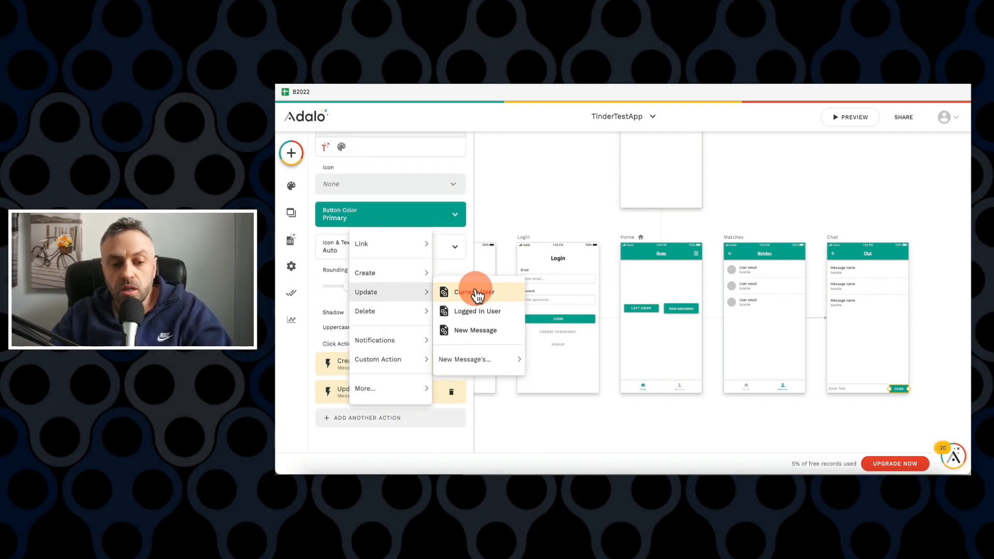
click(470, 332)
click(388, 399)
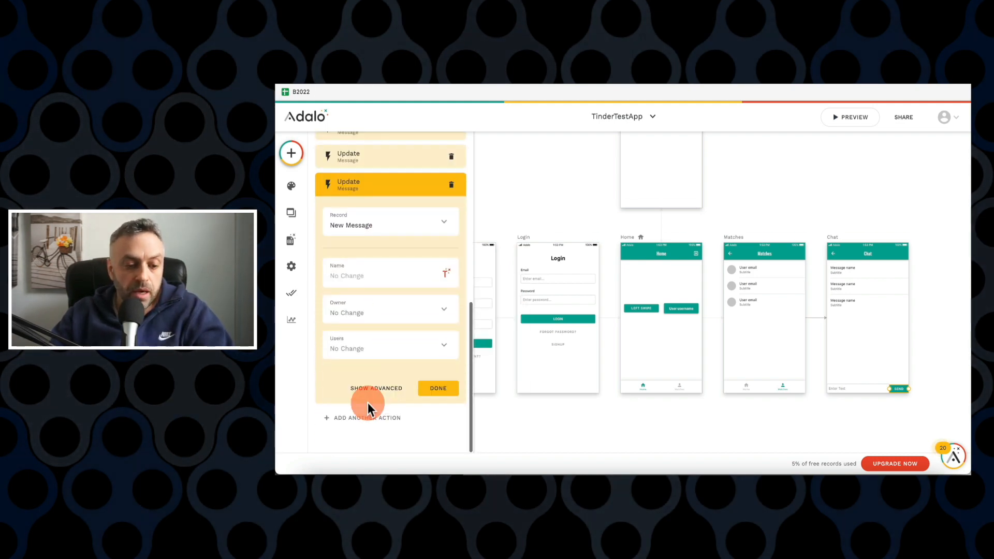
click(406, 352)
mouse_move(435, 269)
click(498, 287)
click(438, 388)
click(394, 343)
scroll(394, 347, down, 2)
click(446, 399)
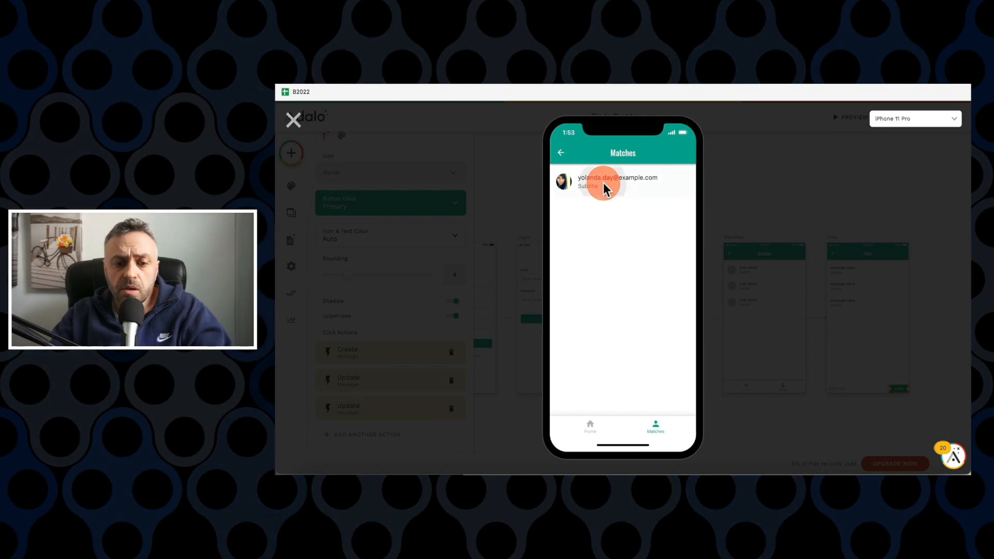
In the preview, send "Hey!" to the match, reopen the chat to check the message, and close the preview
click(605, 185)
click(612, 299)
text(Hey!)
key(Return)
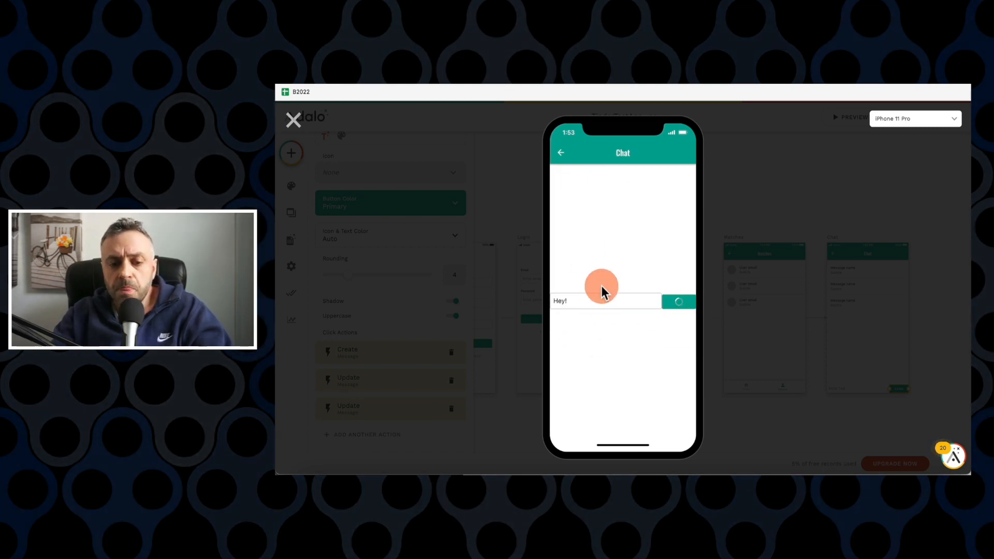
click(561, 154)
click(599, 185)
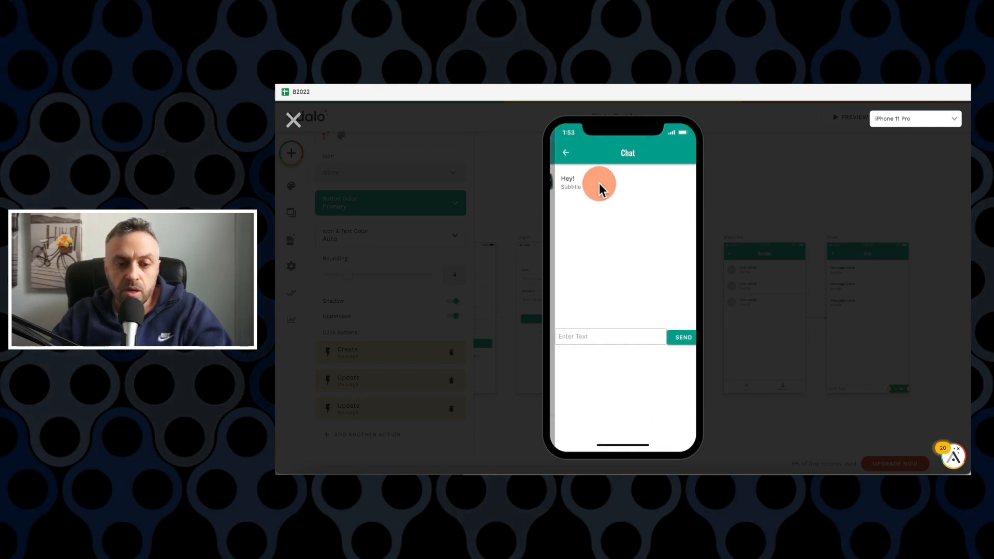
click(565, 183)
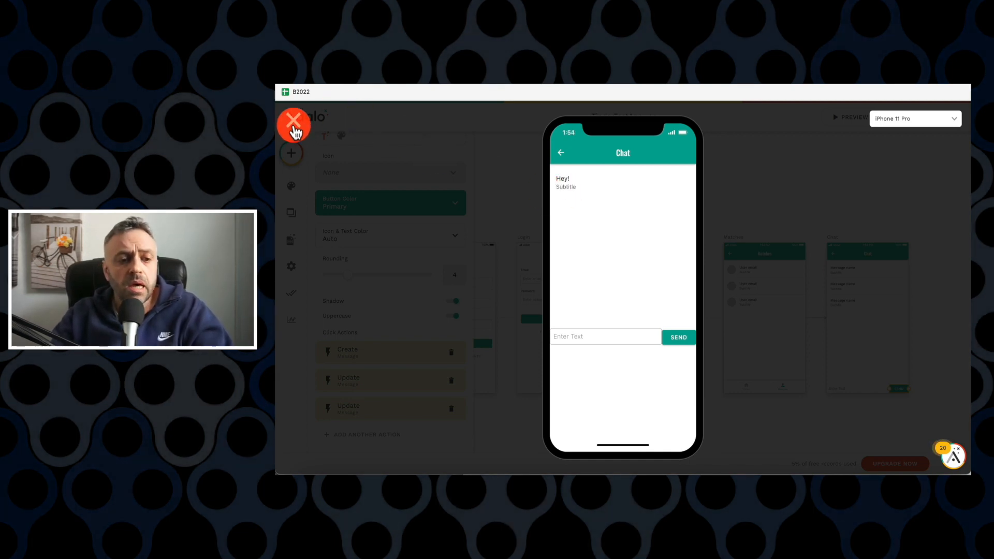
click(292, 119)
Enable the Chat list's Left Section as an Avatar and set its image to the message owner's Avatar
click(861, 272)
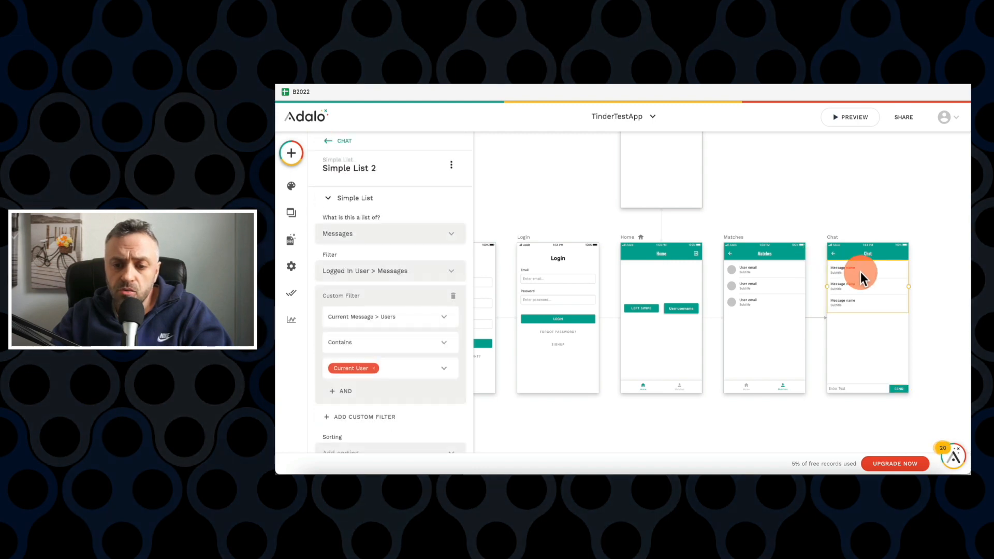
scroll(394, 347, down, 10)
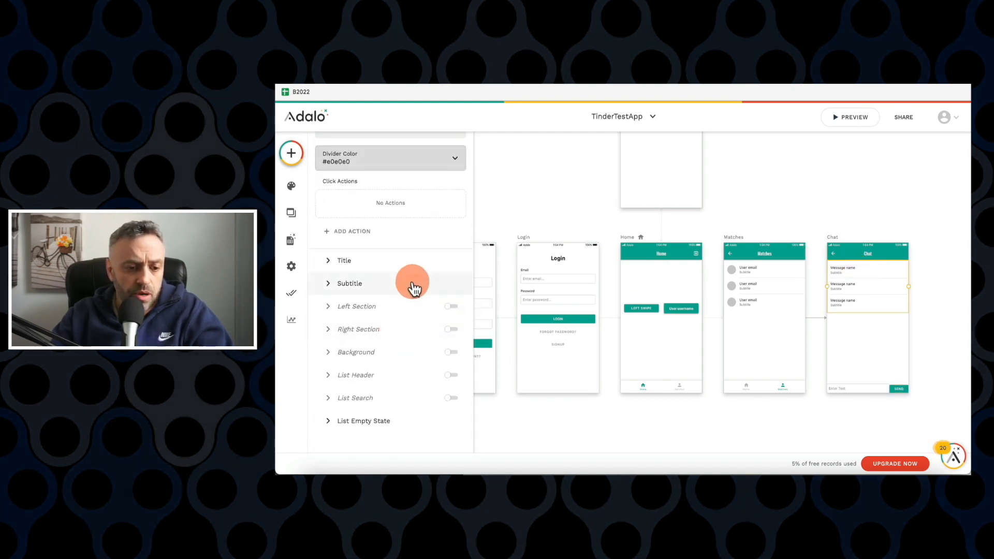
click(451, 304)
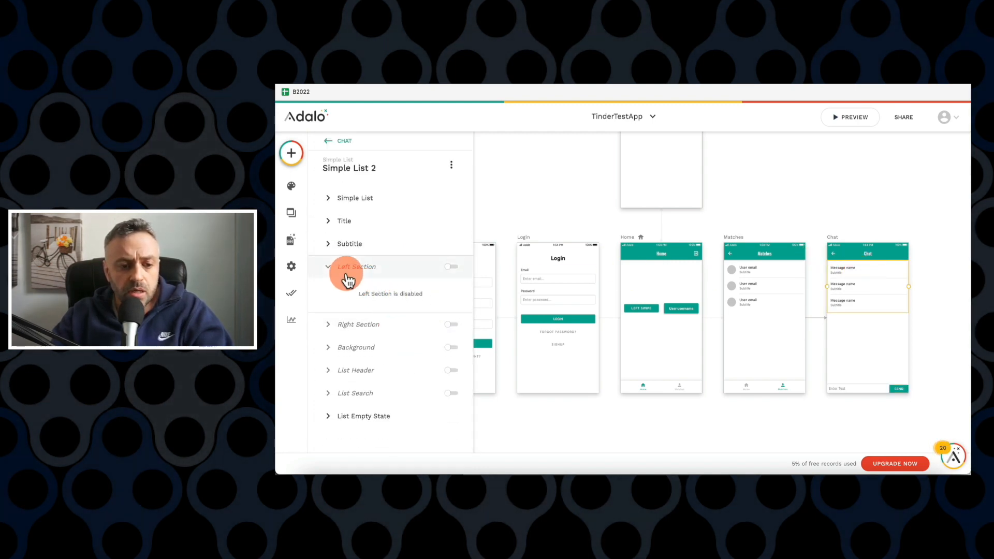
click(454, 266)
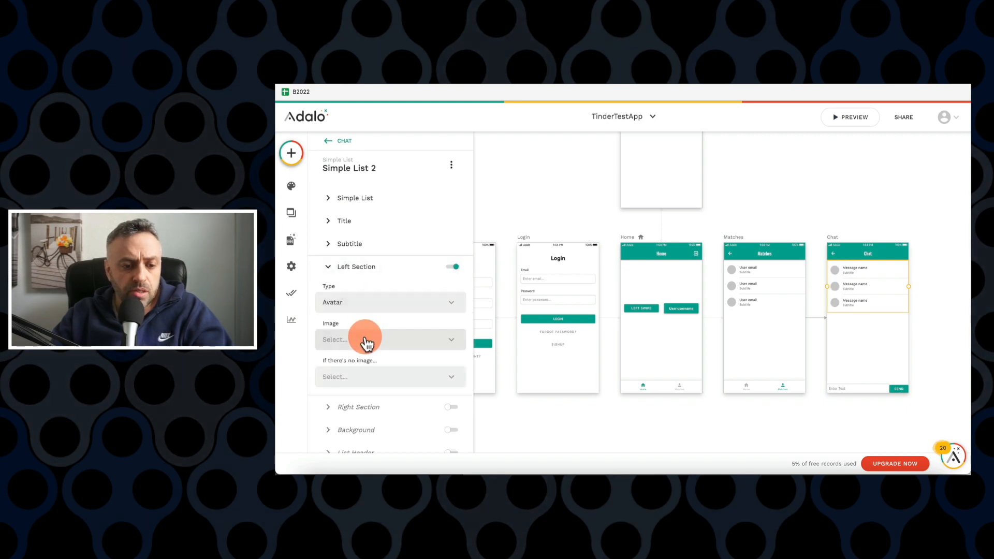
click(365, 339)
mouse_move(412, 296)
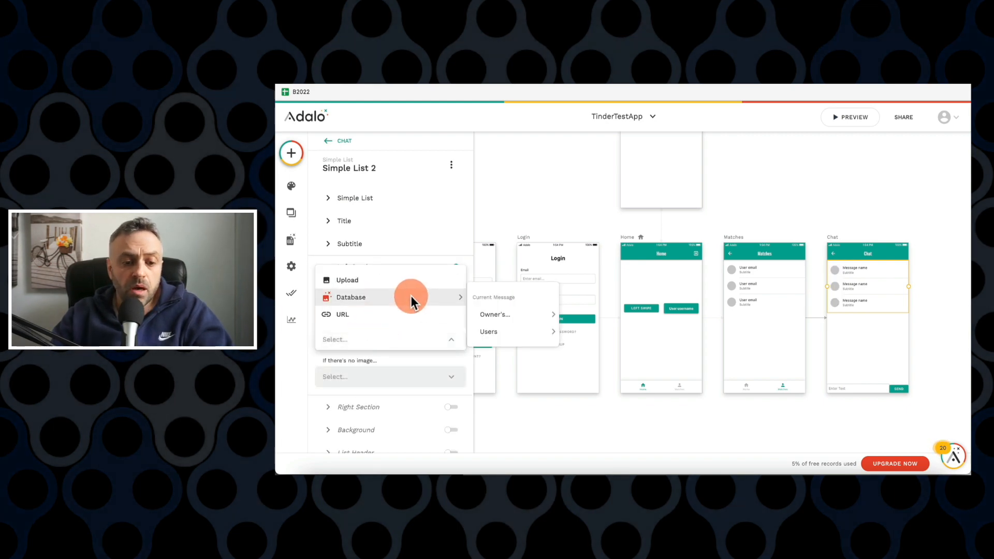
mouse_move(513, 312)
click(596, 330)
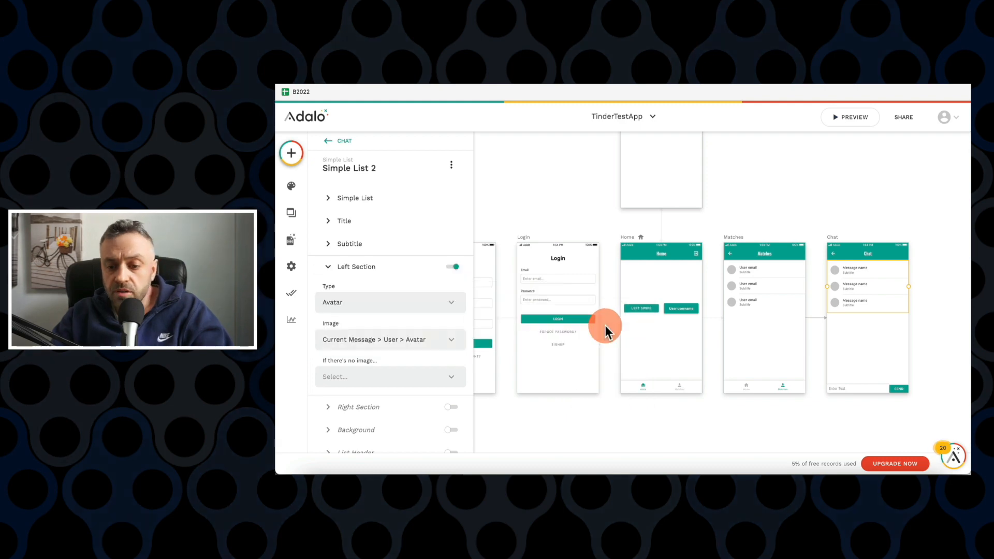
scroll(412, 363, down, 1)
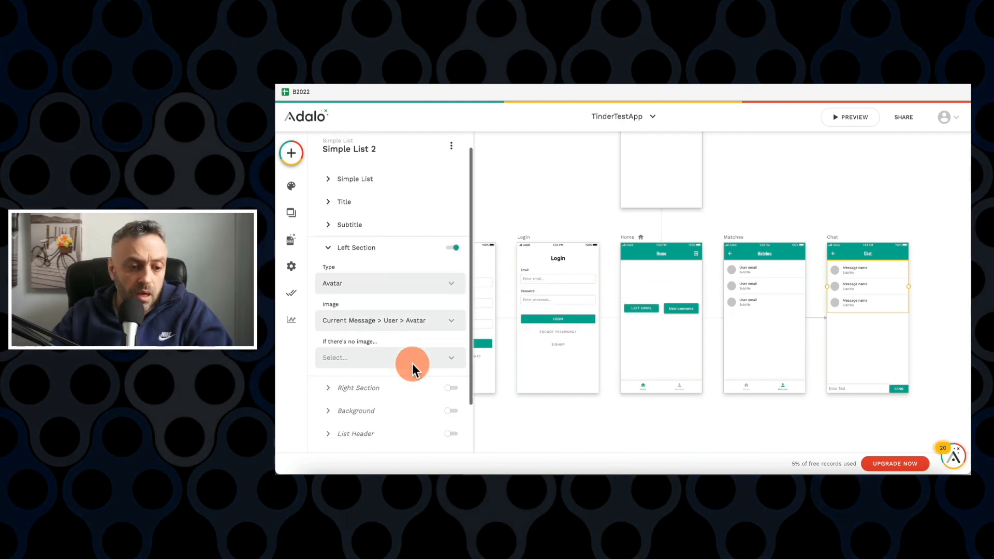
scroll(412, 363, up, 1)
Replace the Chat list's subtitle text with the Current Message's Created Date magic text
click(439, 250)
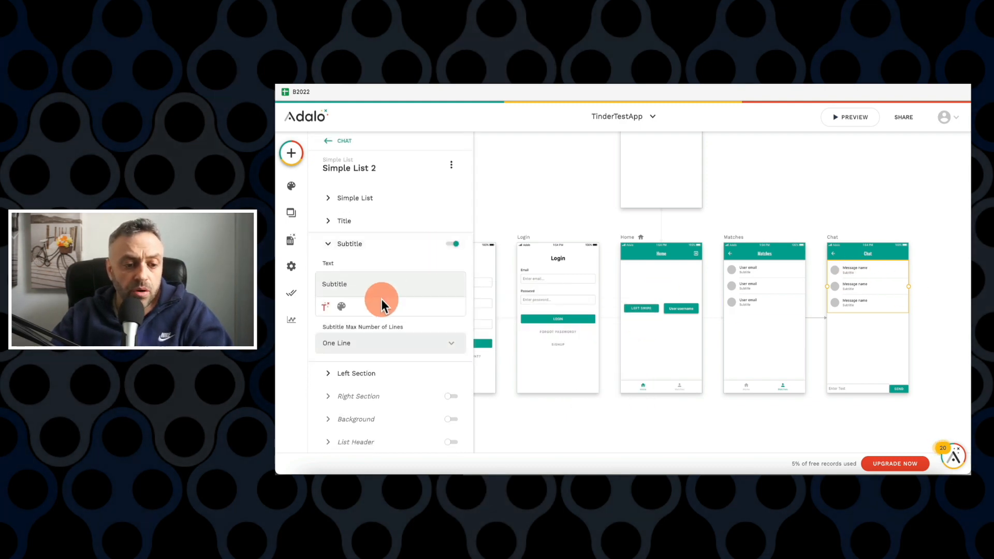
double_click(350, 284)
key(BackSpace)
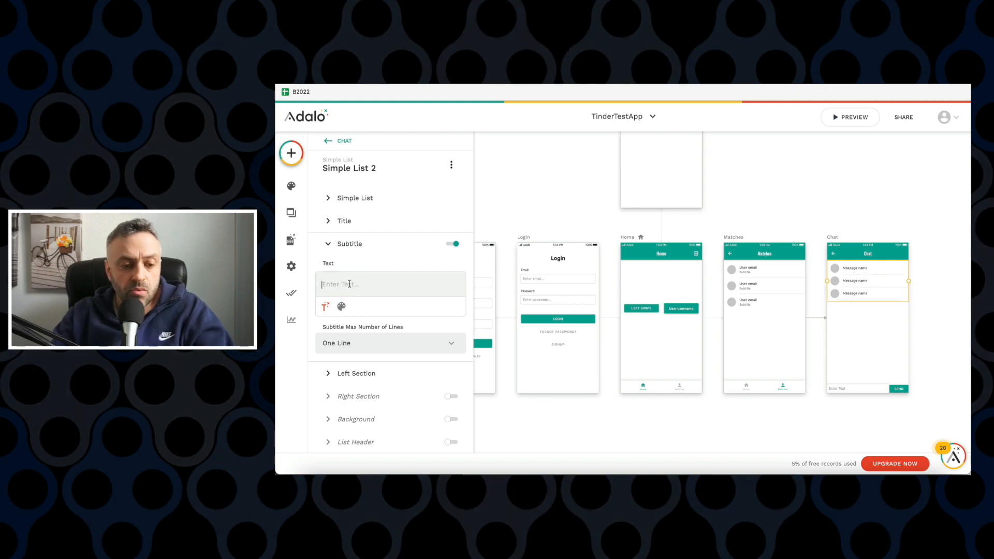
click(325, 306)
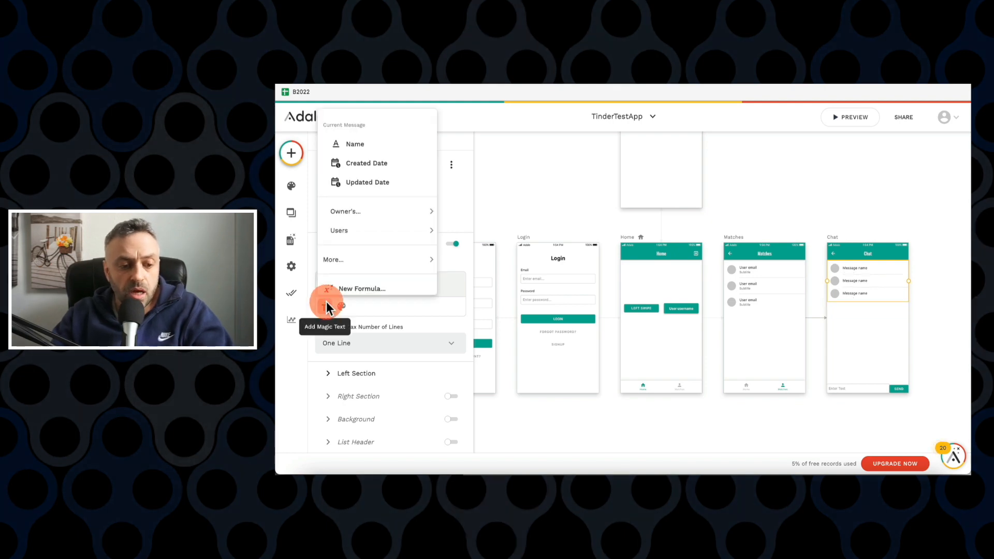
click(385, 164)
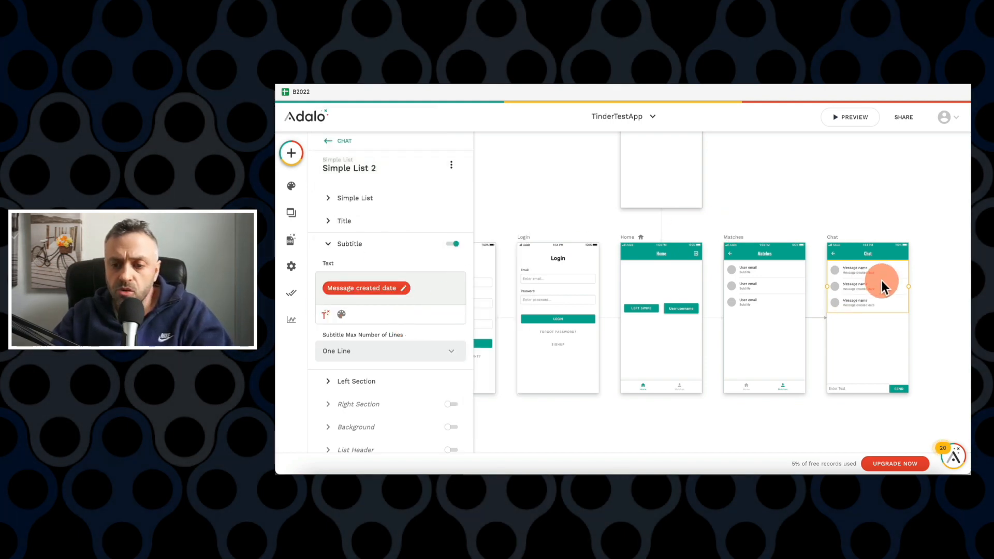
click(333, 295)
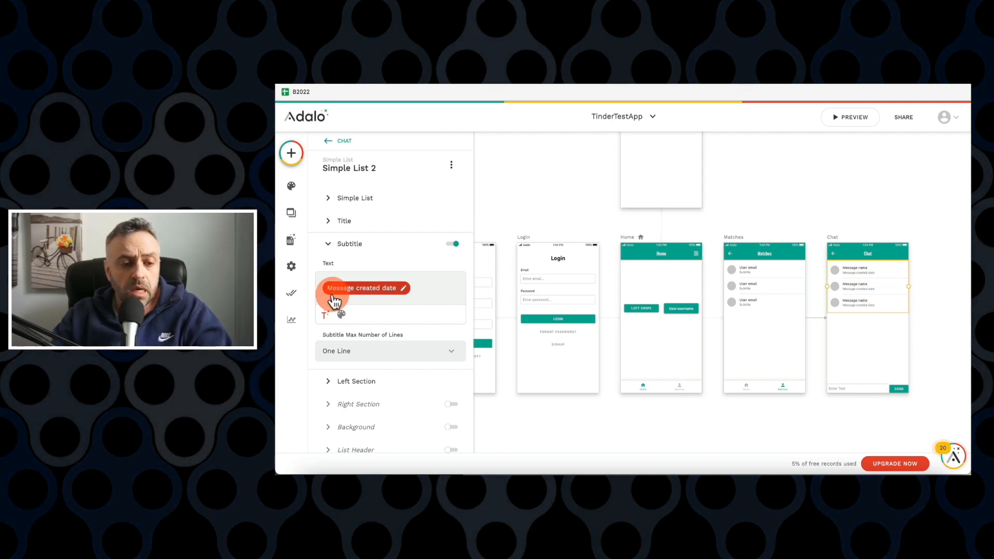
Sort the Chat screen's message list by Created Date - Oldest to Newest
click(331, 205)
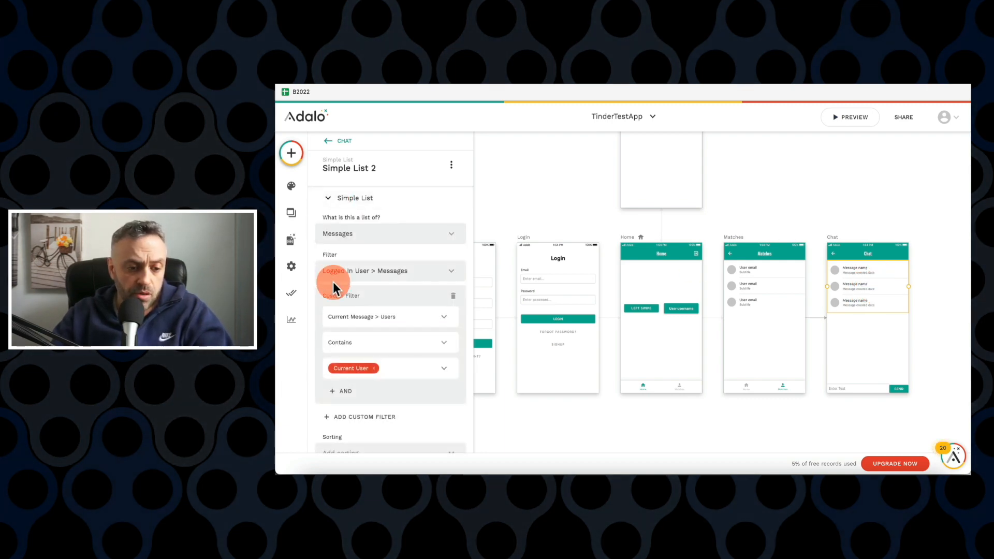
scroll(333, 281, down, 4)
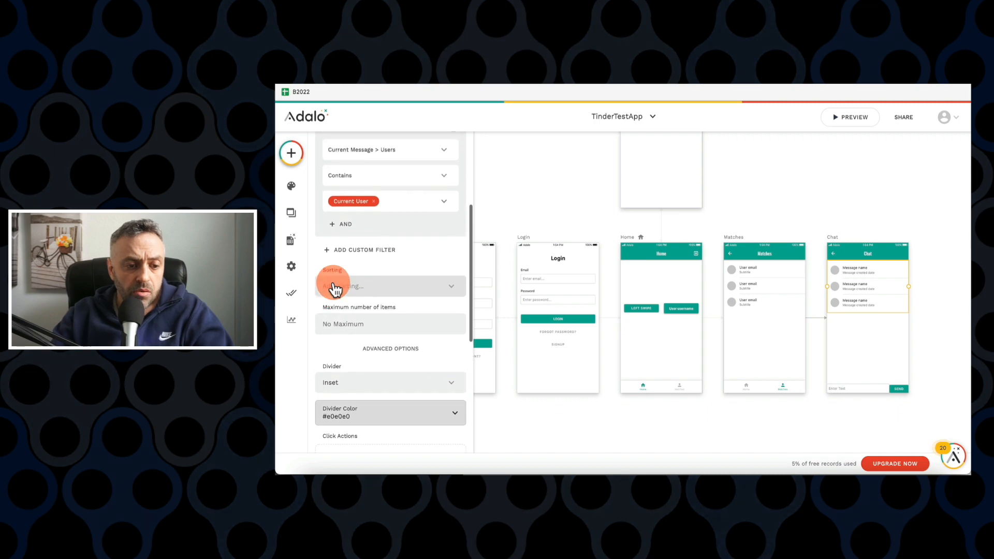
click(334, 283)
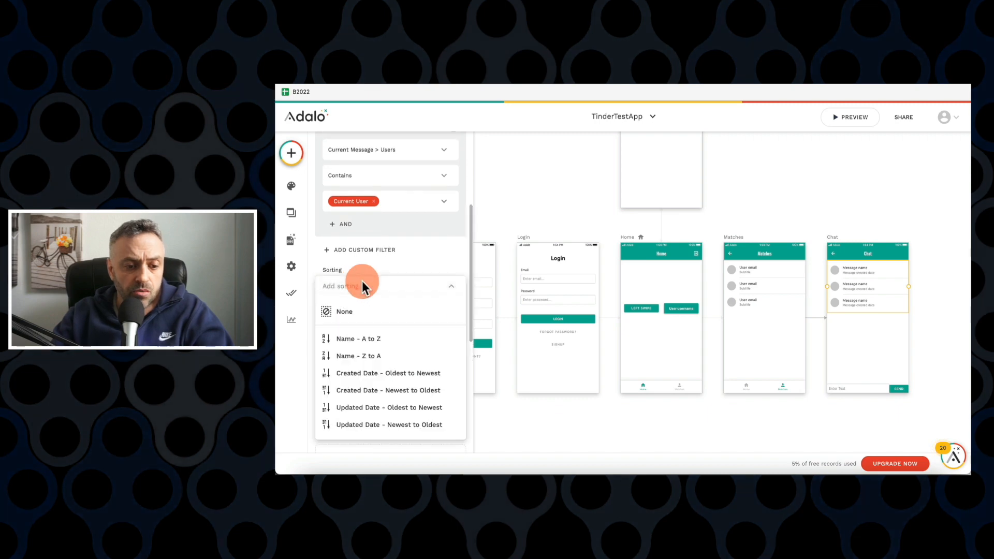
click(389, 377)
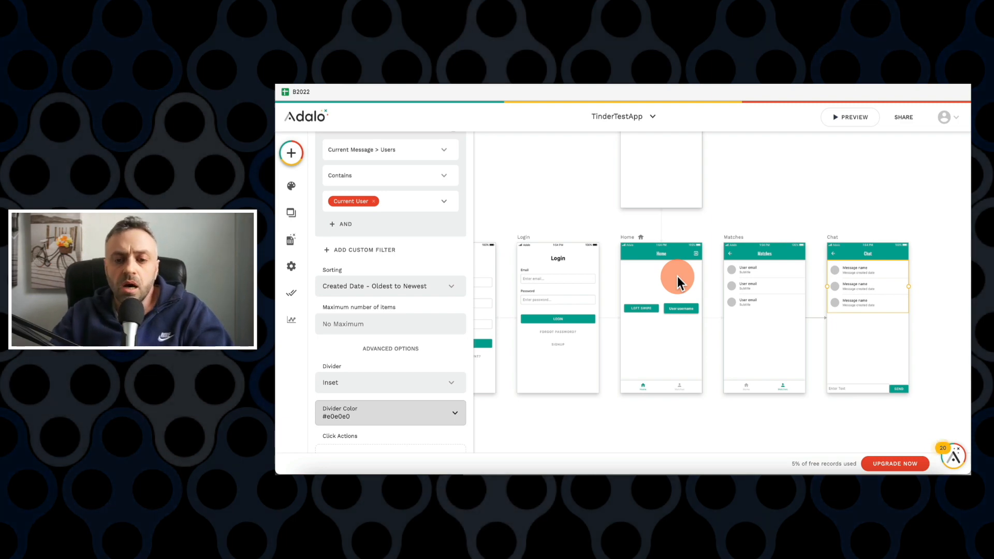
In the preview, open the match's chat, send "Second msg!", and close the preview
click(867, 122)
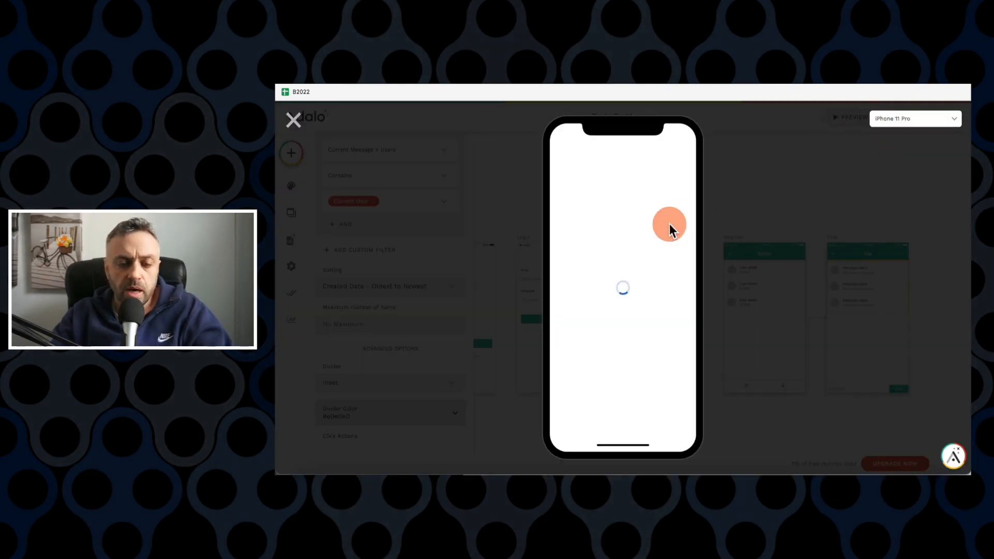
click(656, 431)
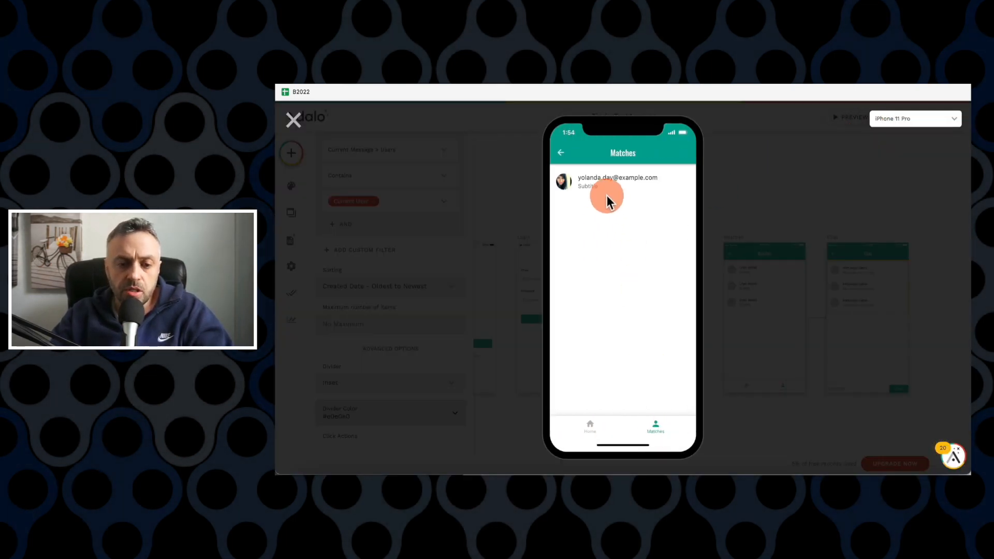
click(606, 186)
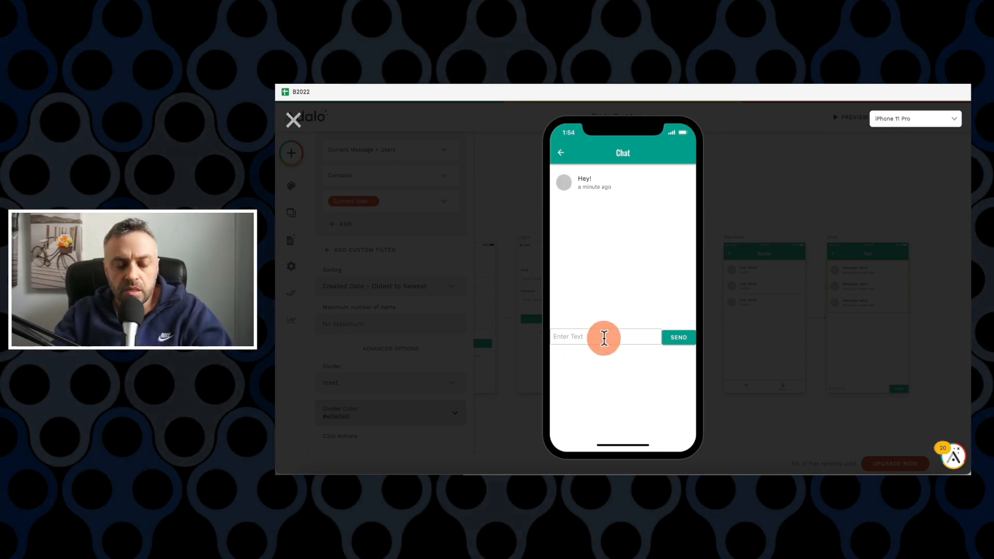
click(604, 337)
text(Second ms)
text(g!)
click(678, 338)
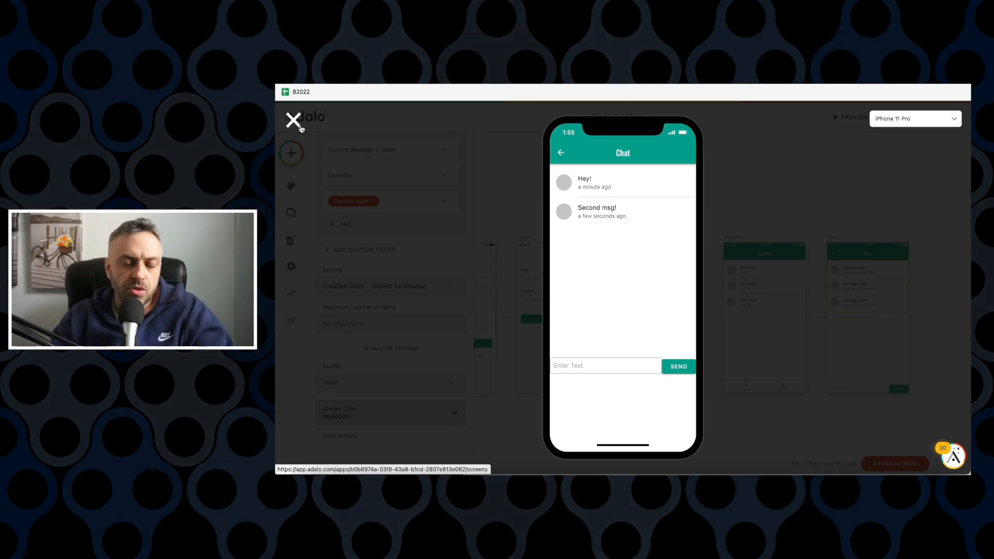
click(293, 125)
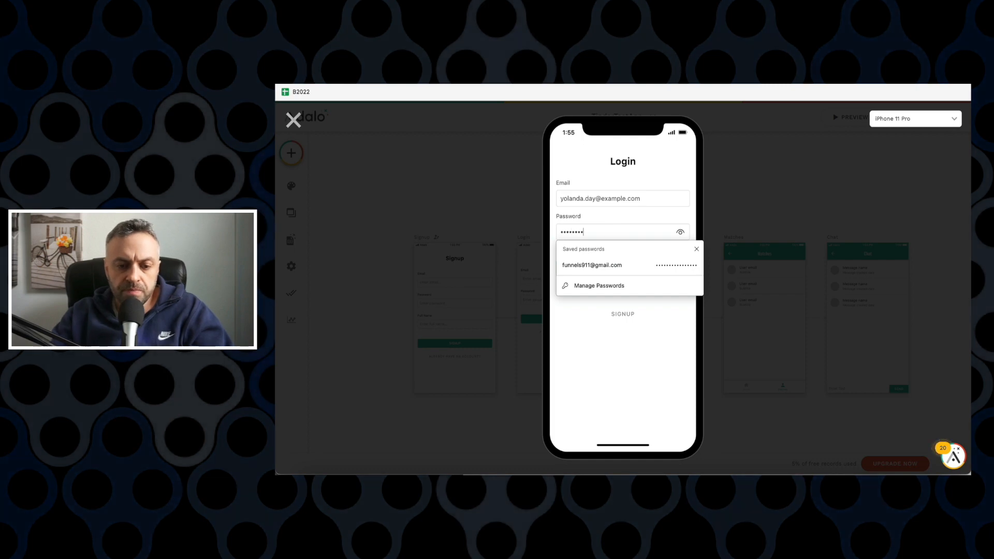
Complete the preview login as the matched user, open the chat from Matches, and send "Hey there!"
click(632, 254)
click(632, 268)
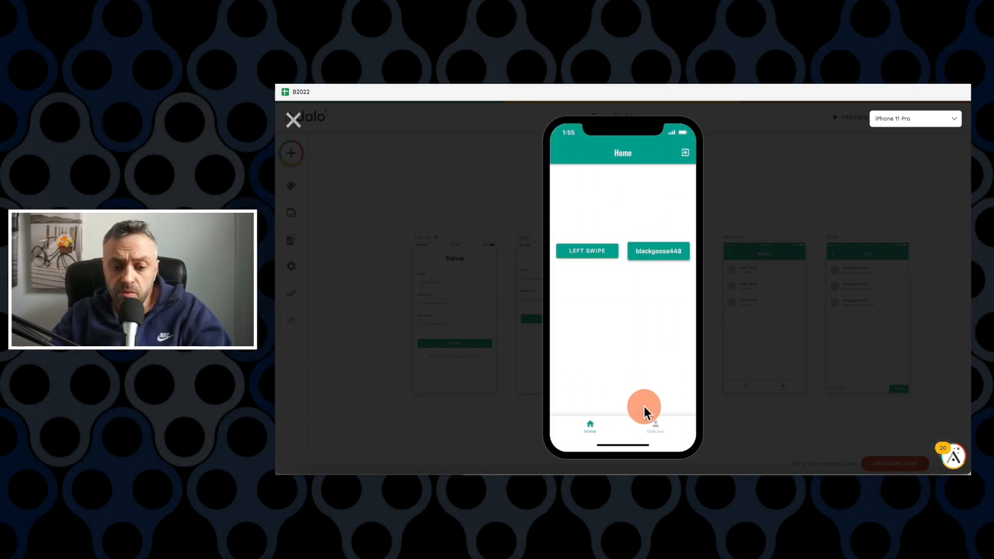
click(654, 425)
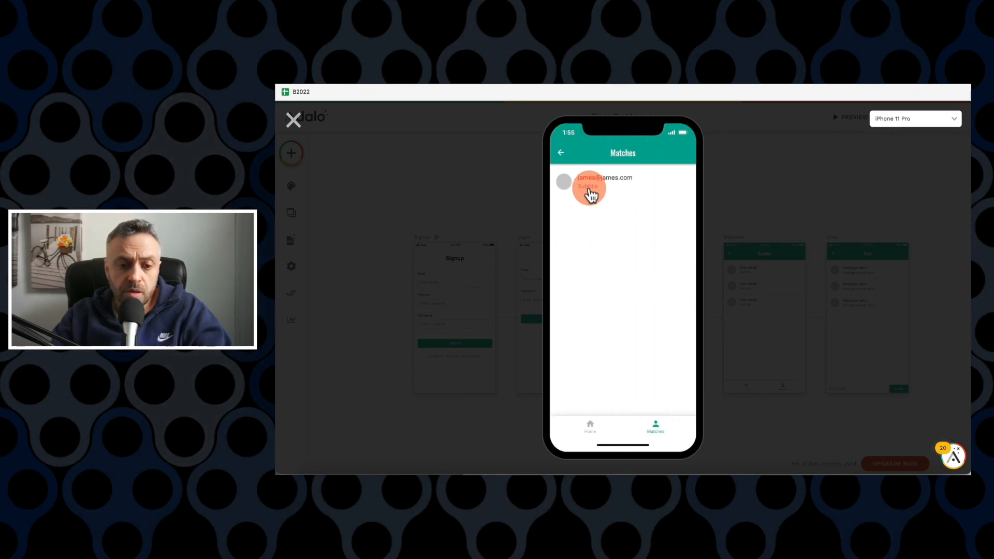
click(598, 188)
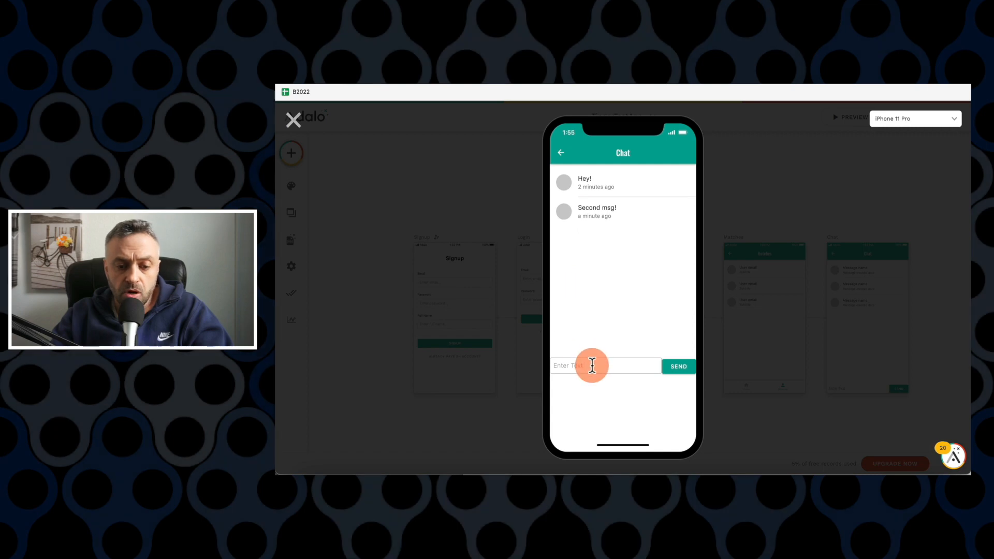
text(Hey there!)
click(674, 369)
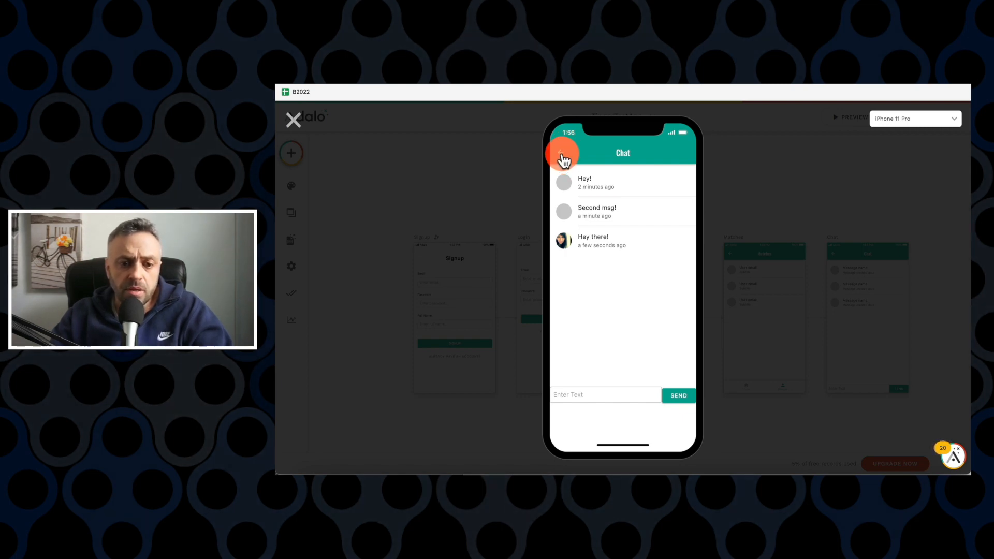
Return to the preview's Home screen, look up the offered username in the spreadsheet, and right-swipe that user
click(561, 154)
click(562, 157)
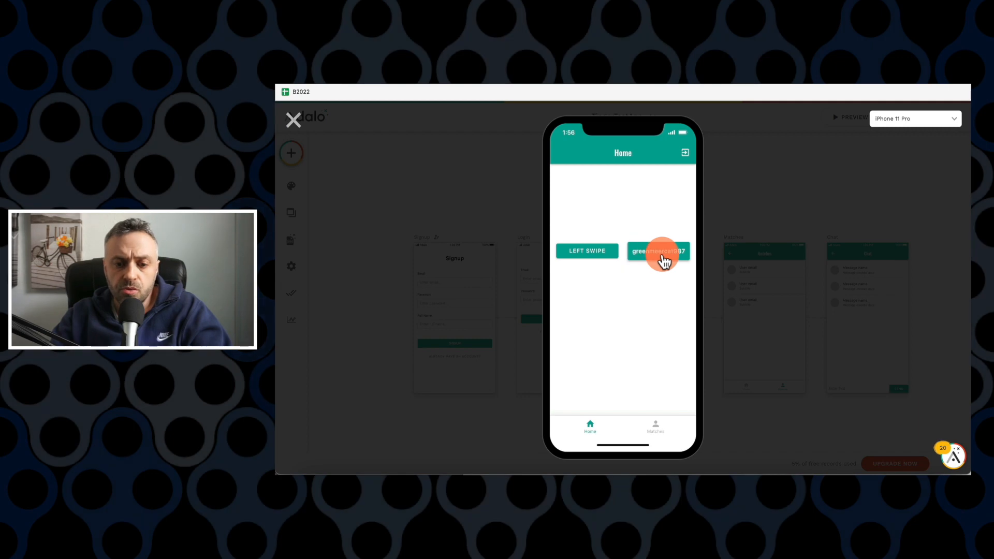
click(535, 471)
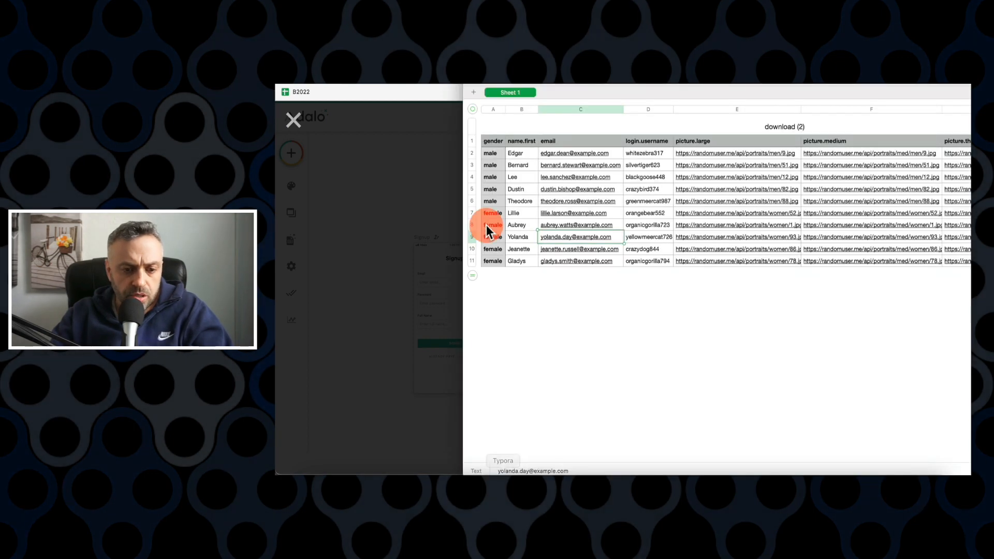
click(572, 237)
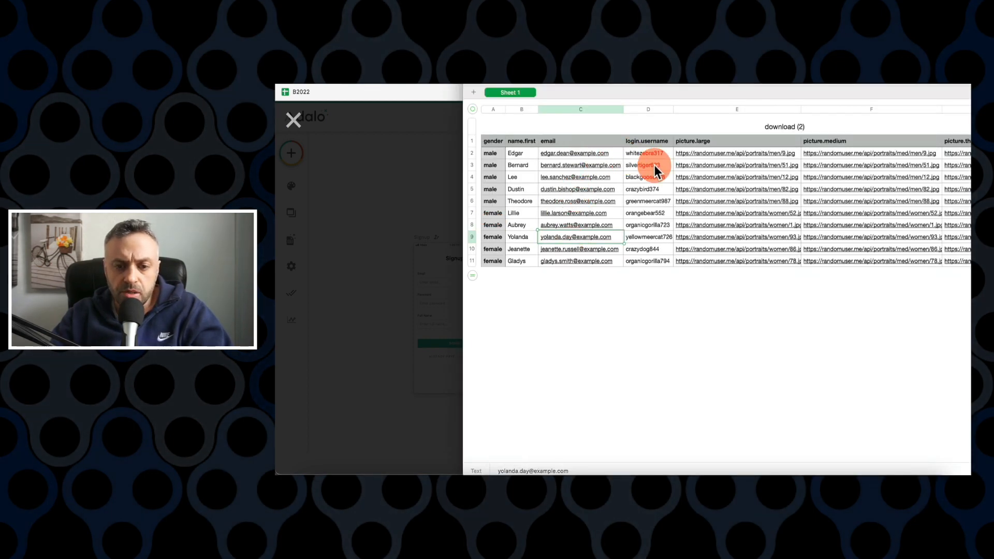
click(641, 201)
key(super+Tab)
click(647, 249)
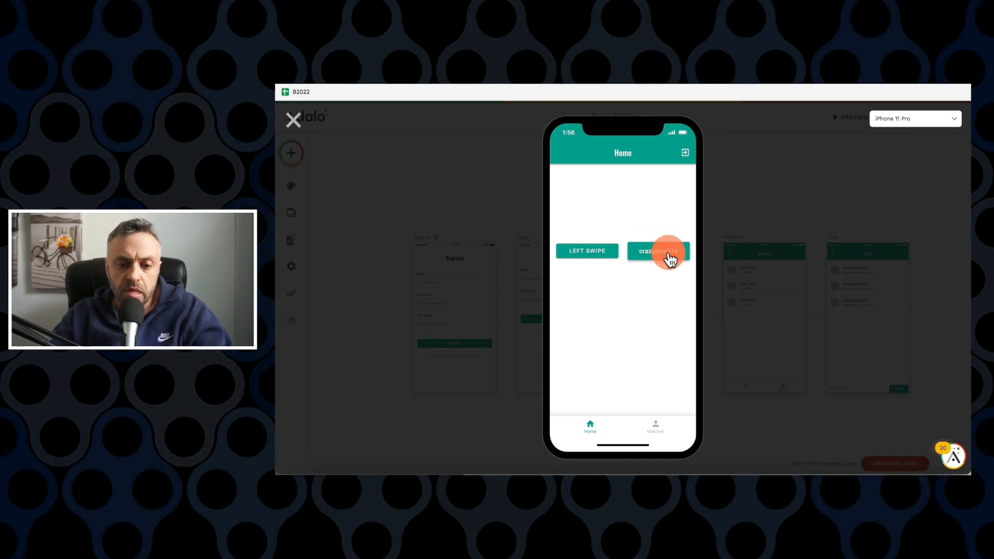
Check the next offered usernames against the spreadsheet's login.username column, right-swipe those users, and close the preview
key(super+Tab)
click(632, 190)
key(super+Tab)
click(666, 254)
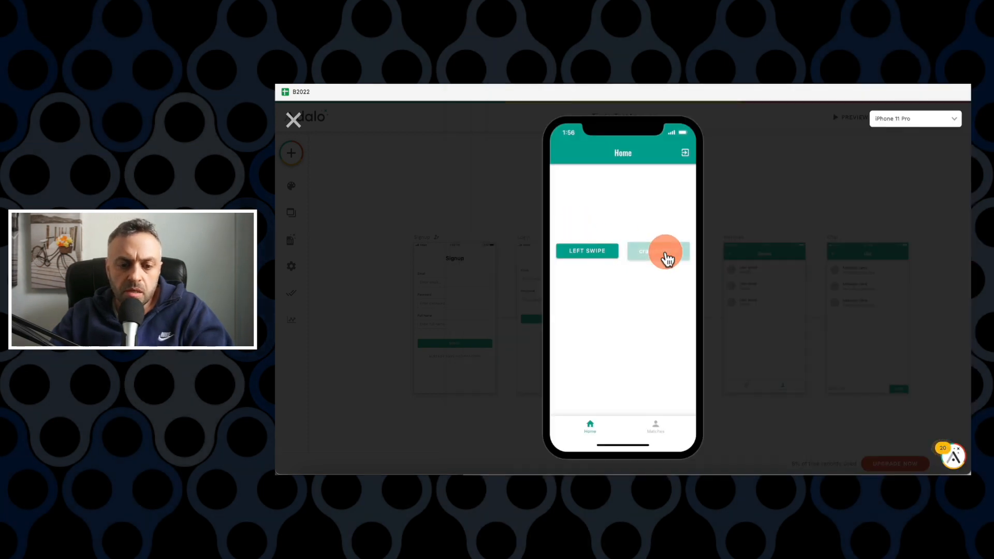
click(648, 257)
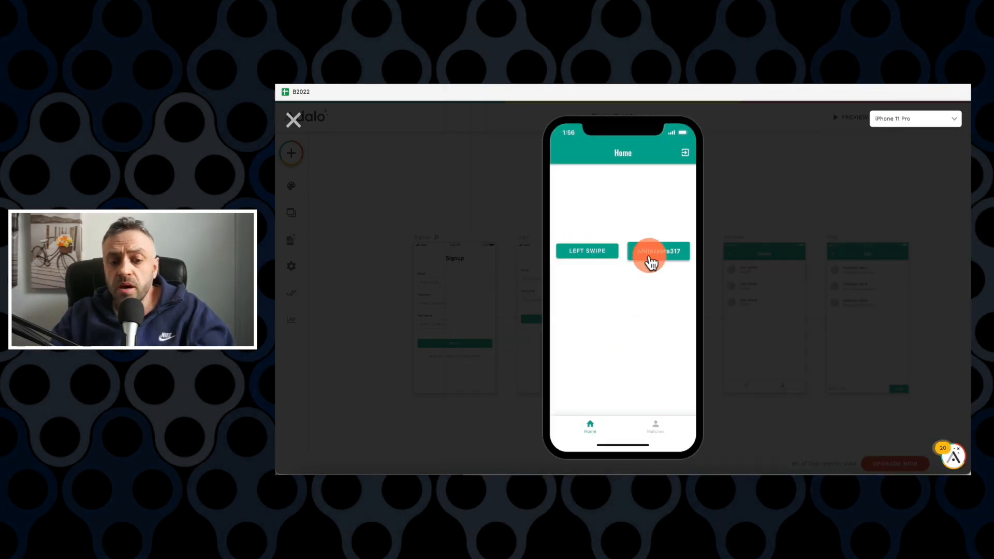
key(super+Tab)
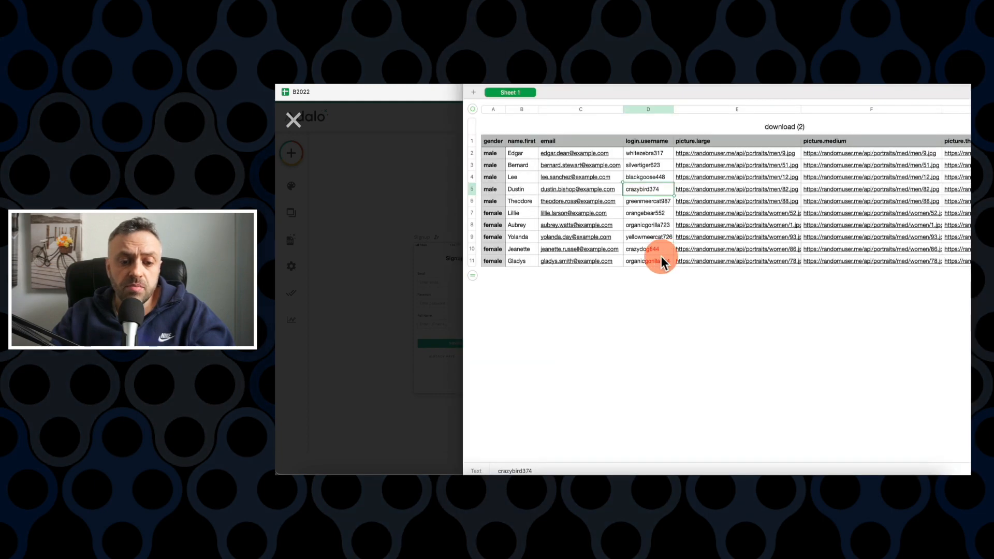
click(647, 151)
key(super+Tab)
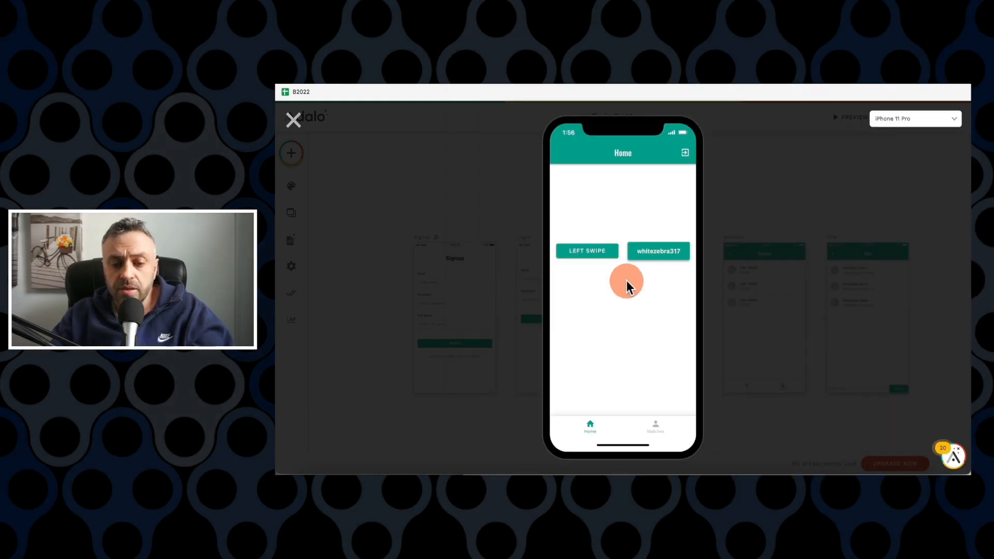
click(660, 257)
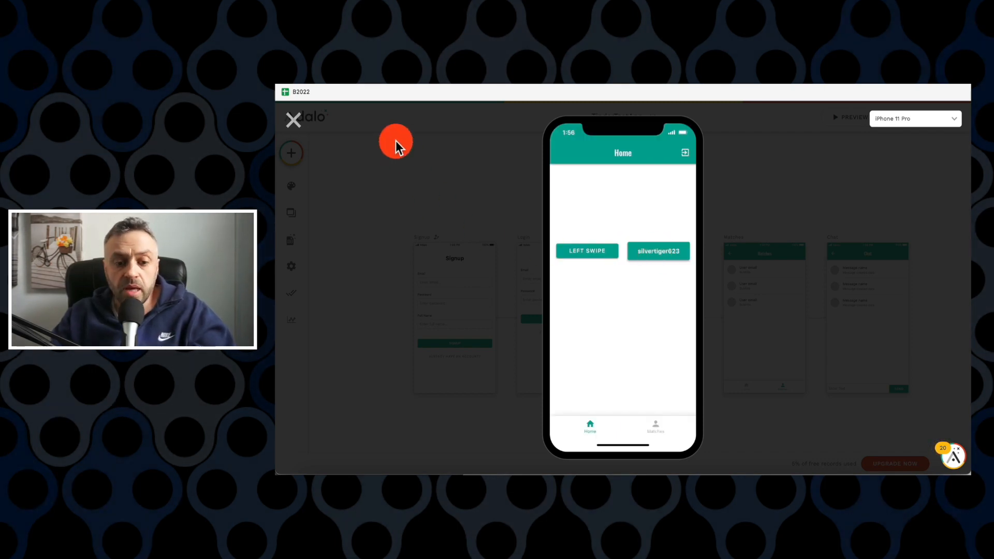
click(293, 121)
Open the Users collection records, compare the Matches and Messages columns, and inspect the first user's Matches
click(291, 241)
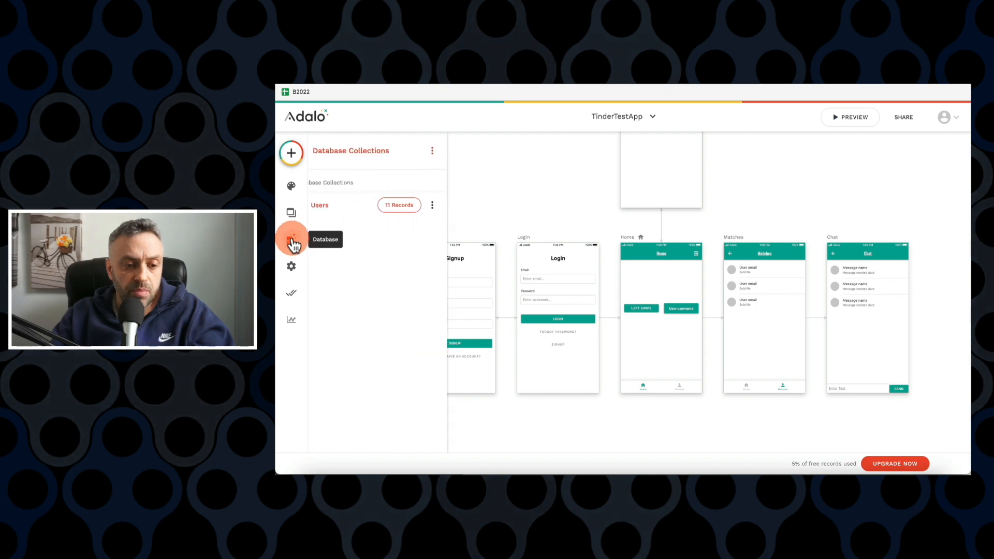
click(421, 203)
click(647, 252)
scroll(647, 252, right, 10)
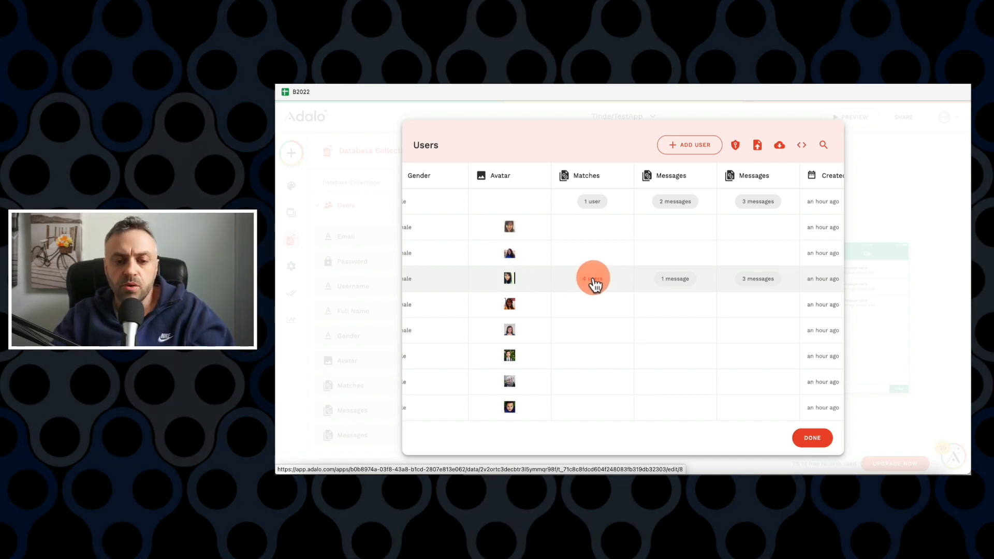
scroll(590, 210, left, 10)
scroll(590, 210, left, 3)
scroll(590, 210, up, 1)
scroll(580, 209, right, 10)
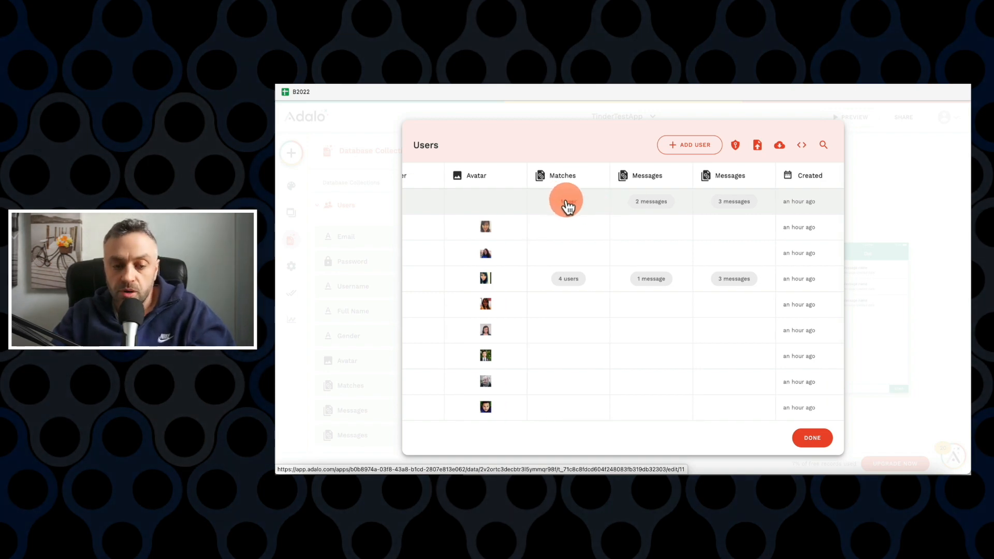
click(568, 207)
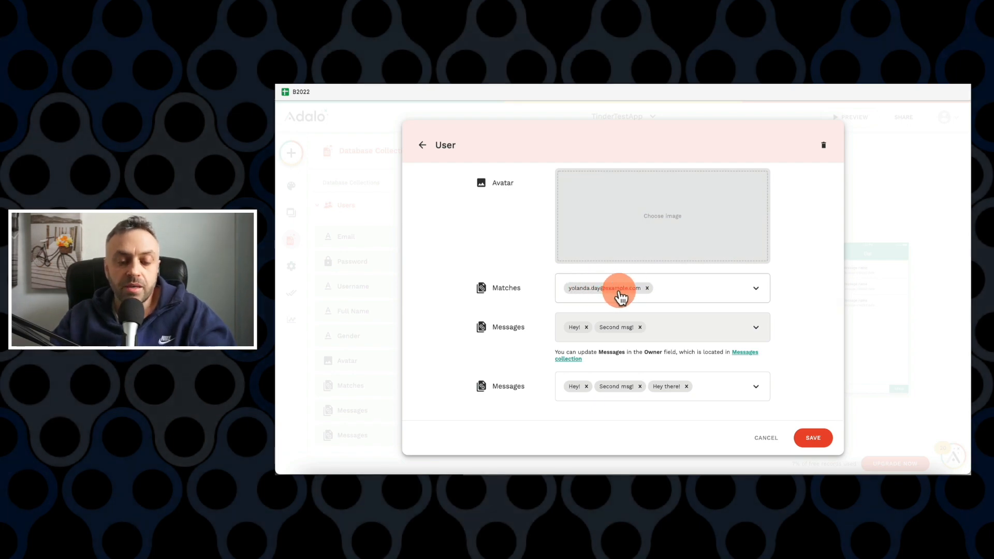
click(423, 145)
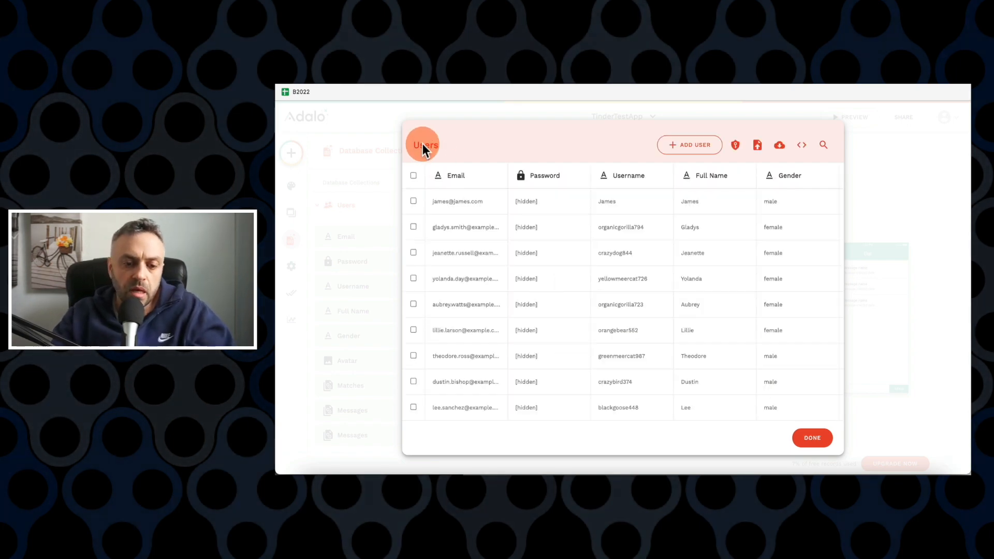
Inspect the matched female user's record for its relationships, and open the remaining match's chat in the preview
scroll(635, 306, right, 5)
scroll(634, 307, right, 5)
click(616, 280)
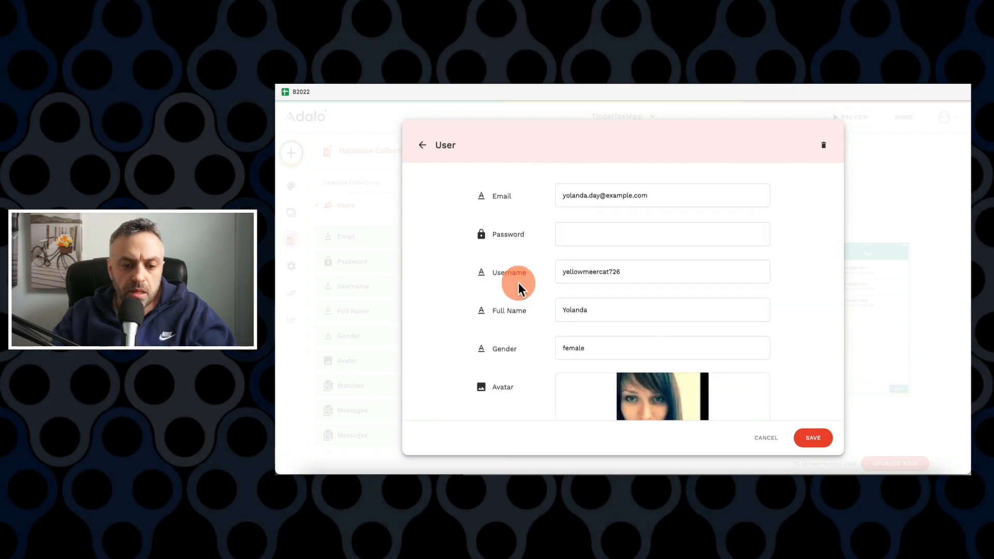
scroll(568, 296, down, 4)
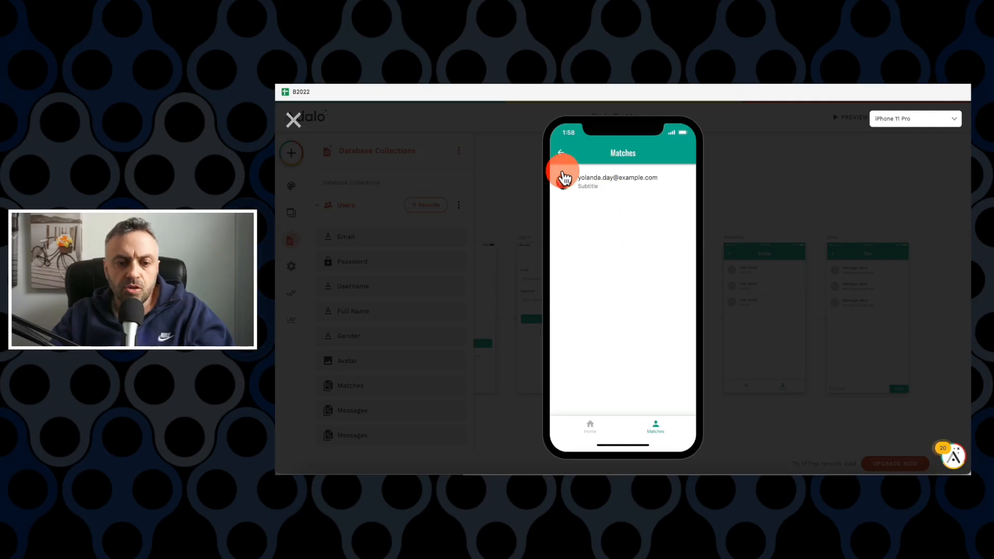
click(618, 185)
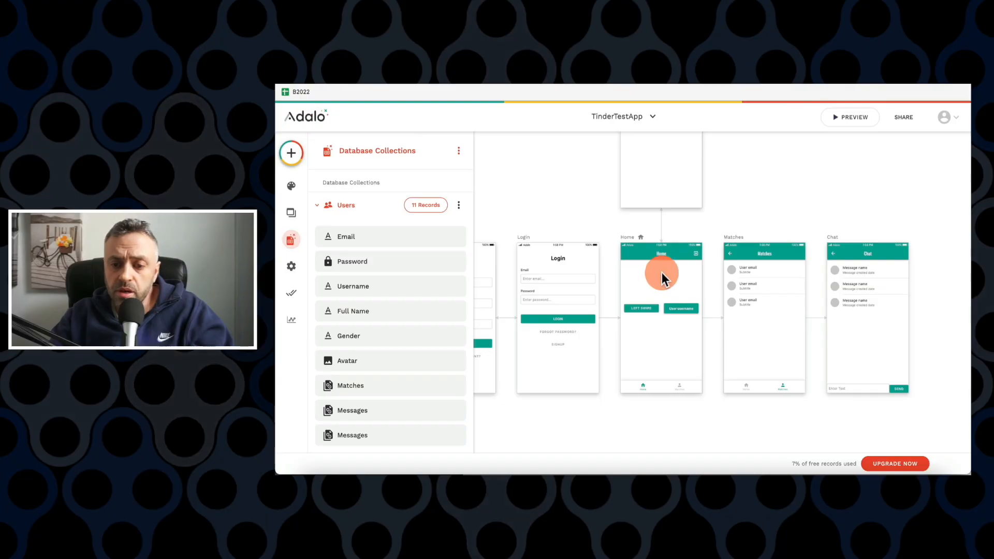
Enable the Right Section of the Matches screen's user list, with its type as Icon
click(765, 283)
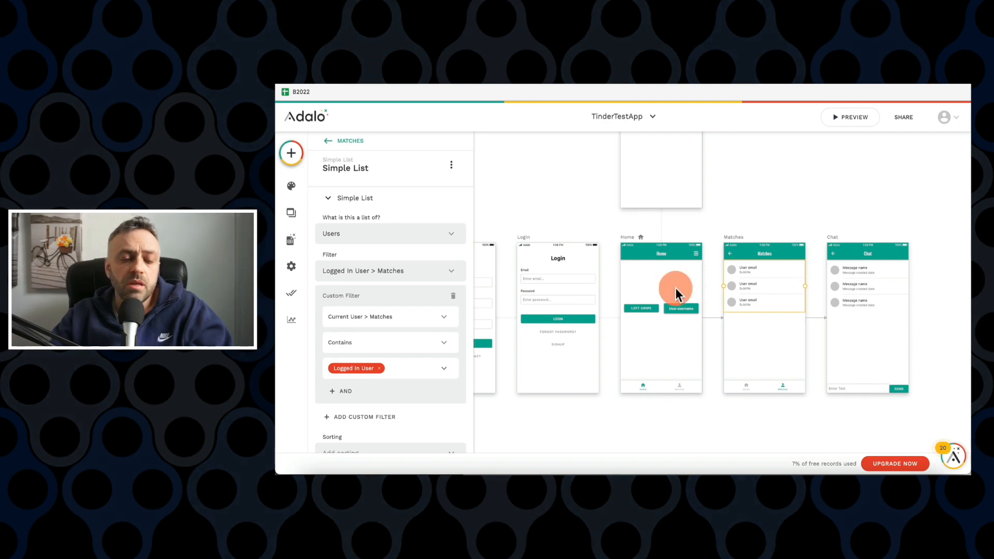
scroll(410, 281, down, 10)
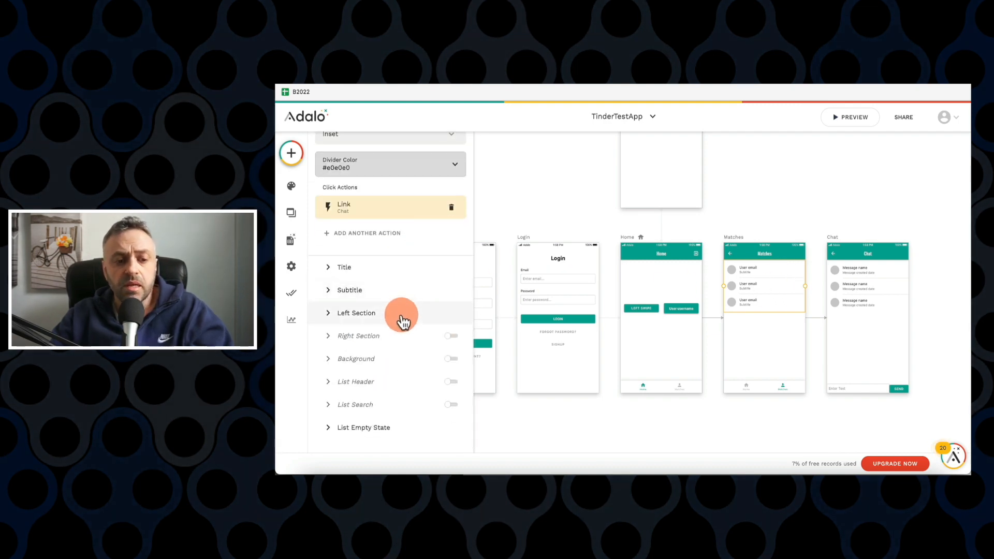
click(454, 337)
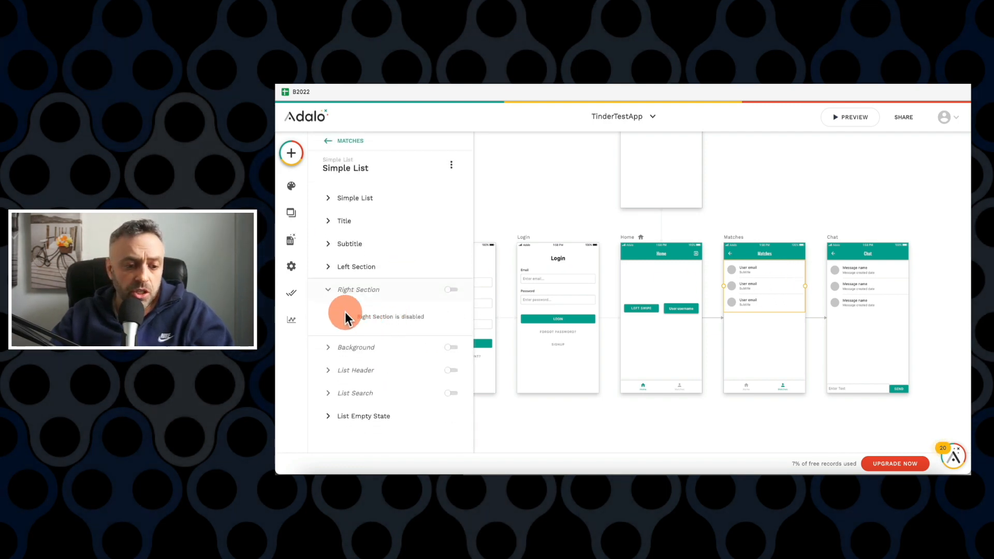
click(453, 290)
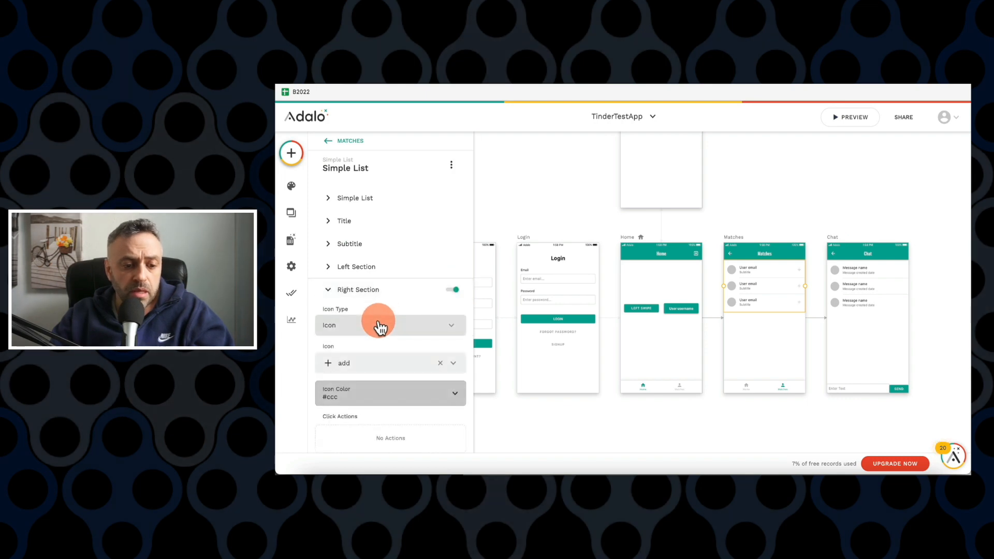
scroll(388, 315, down, 2)
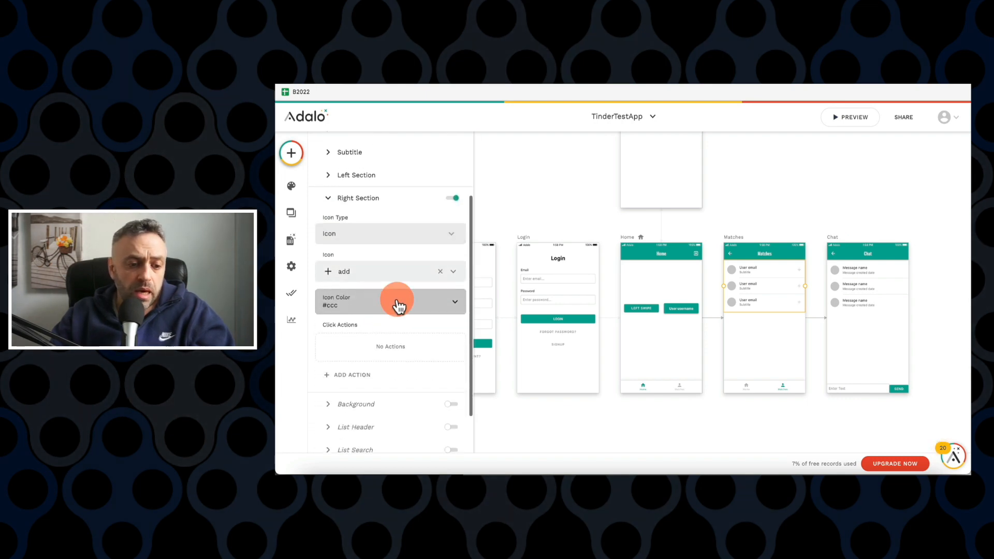
Set the row icon of the Matches list's Right Section to delete_forever
click(433, 273)
text(del)
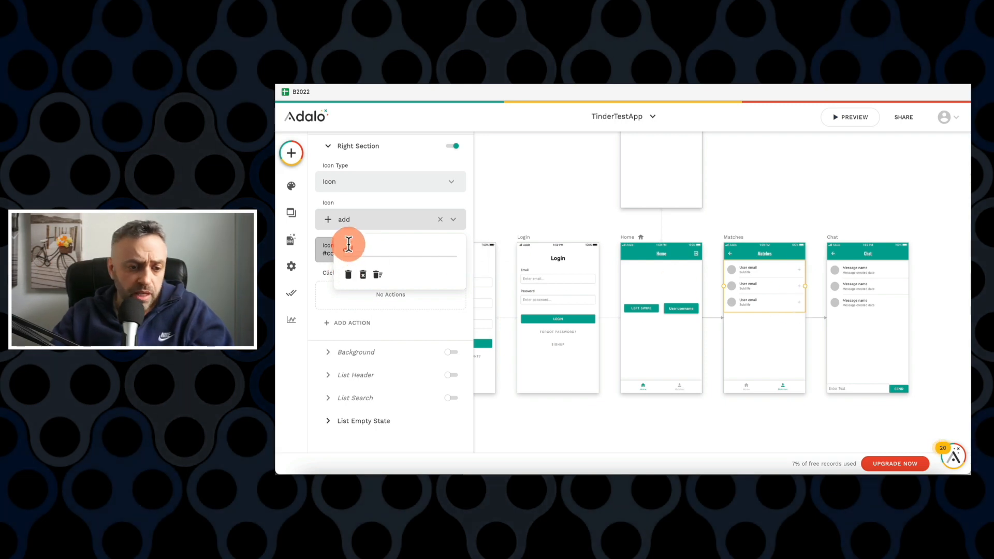
click(362, 274)
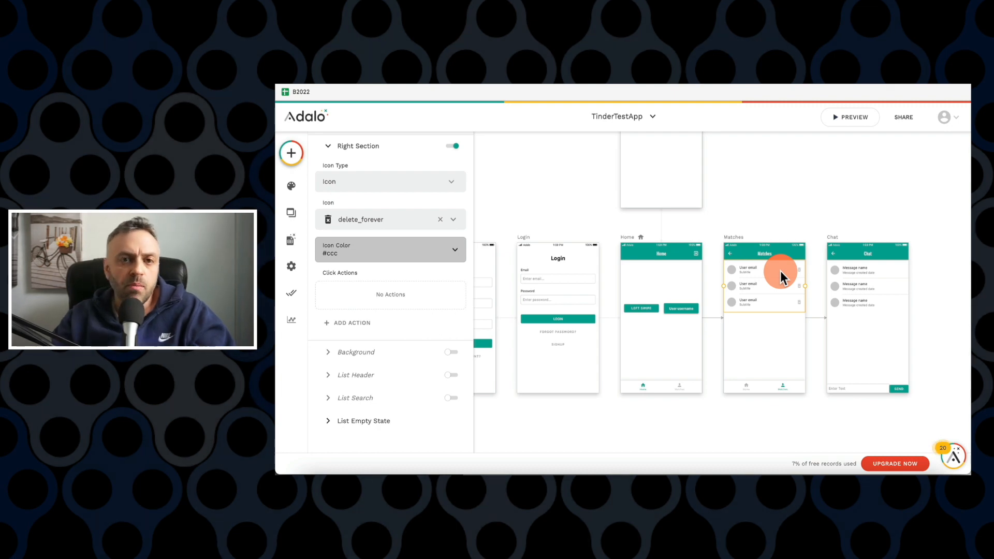
Add an Update action for the Logged In User to the delete icon that removes the Current User from Matches
click(351, 324)
mouse_move(403, 194)
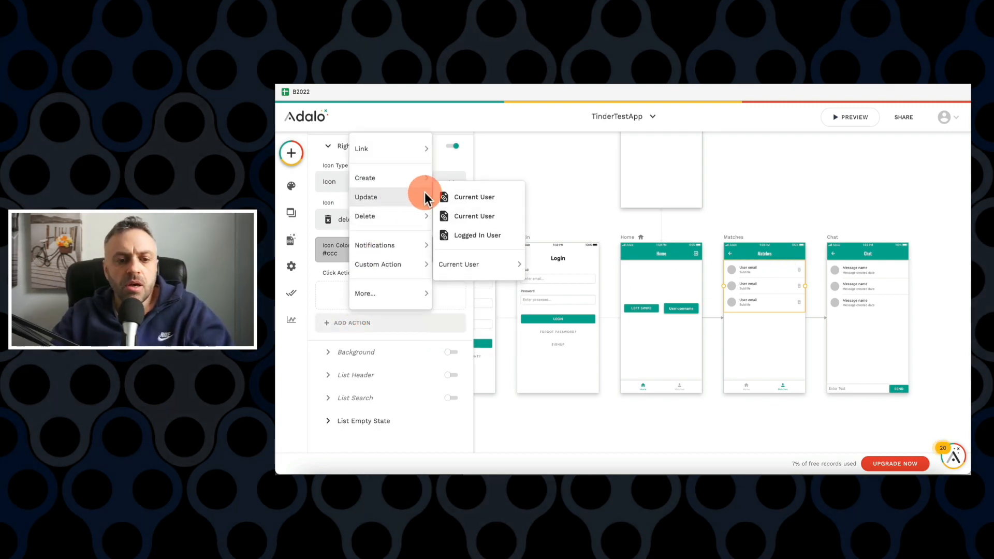
click(472, 239)
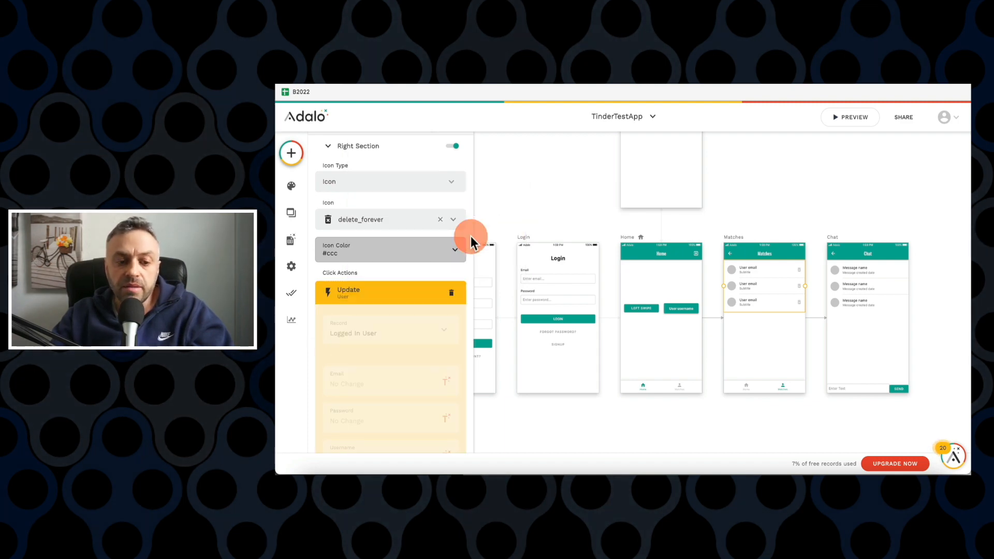
scroll(389, 327, down, 5)
click(376, 326)
mouse_move(410, 266)
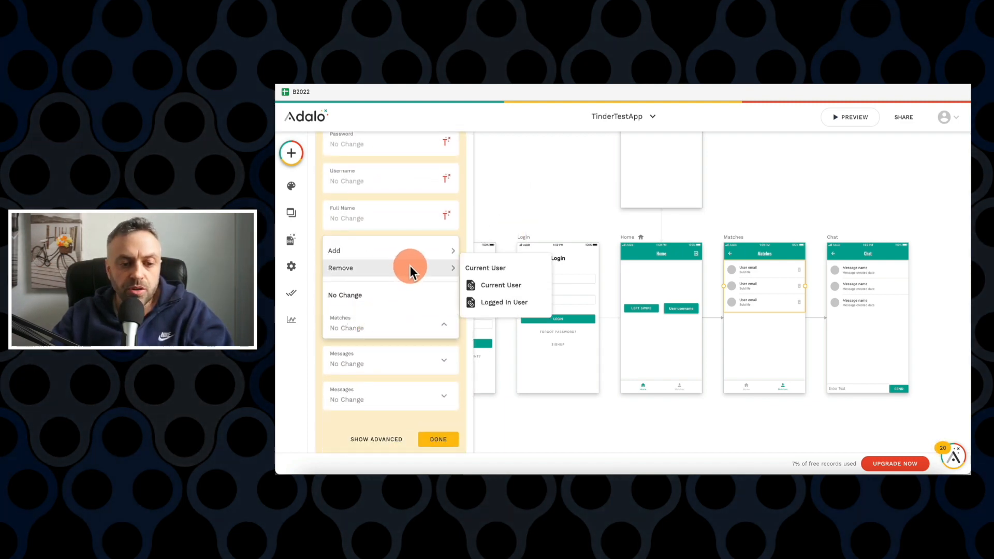
click(500, 285)
scroll(415, 318, up, 6)
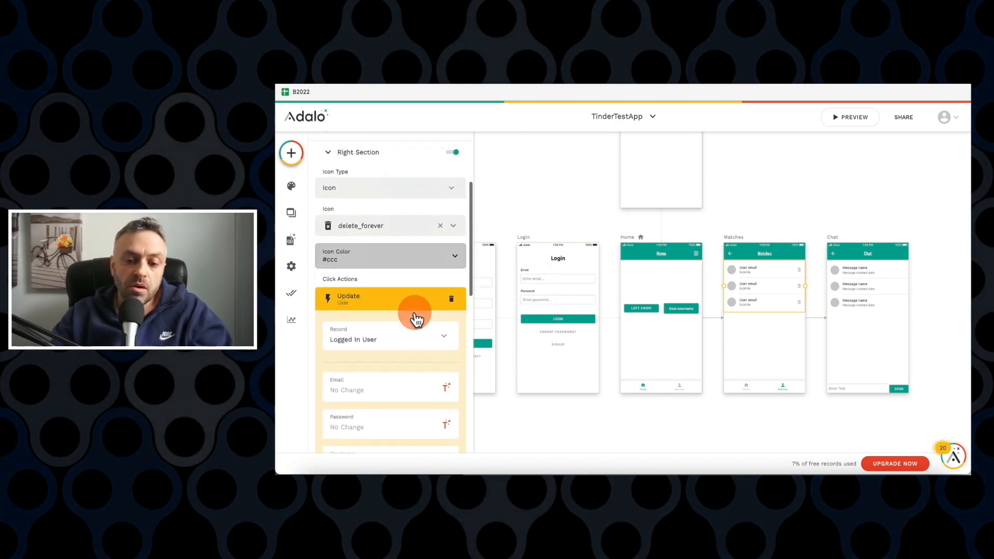